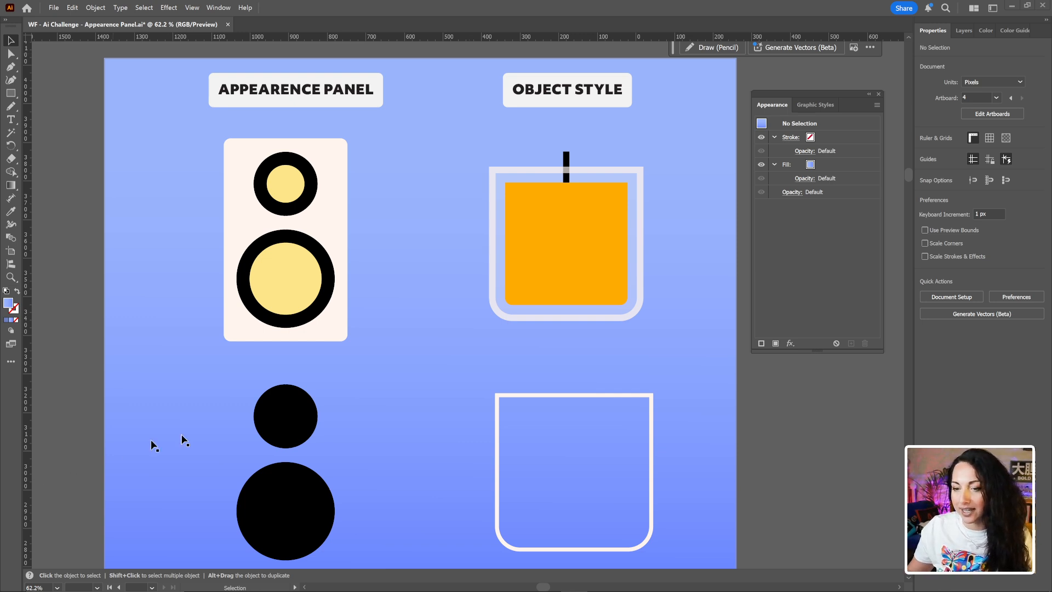
# - Inspect the practice artwork's bare paths in Outline view and return to the preview
pyautogui.click(102, 430)
pyautogui.click(77, 436)
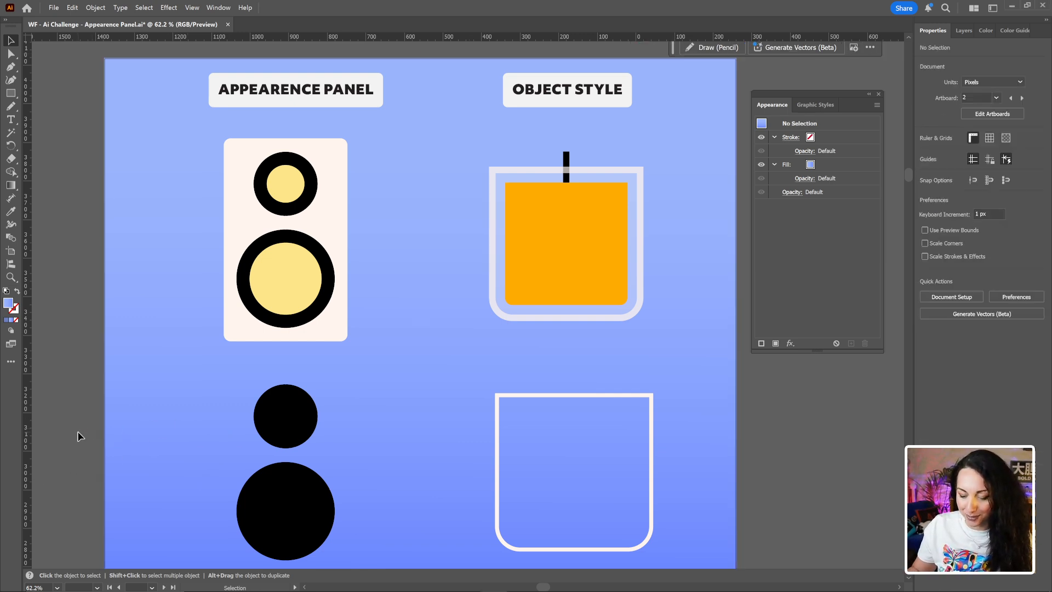
pyautogui.hotkey('ctrl', 'y')
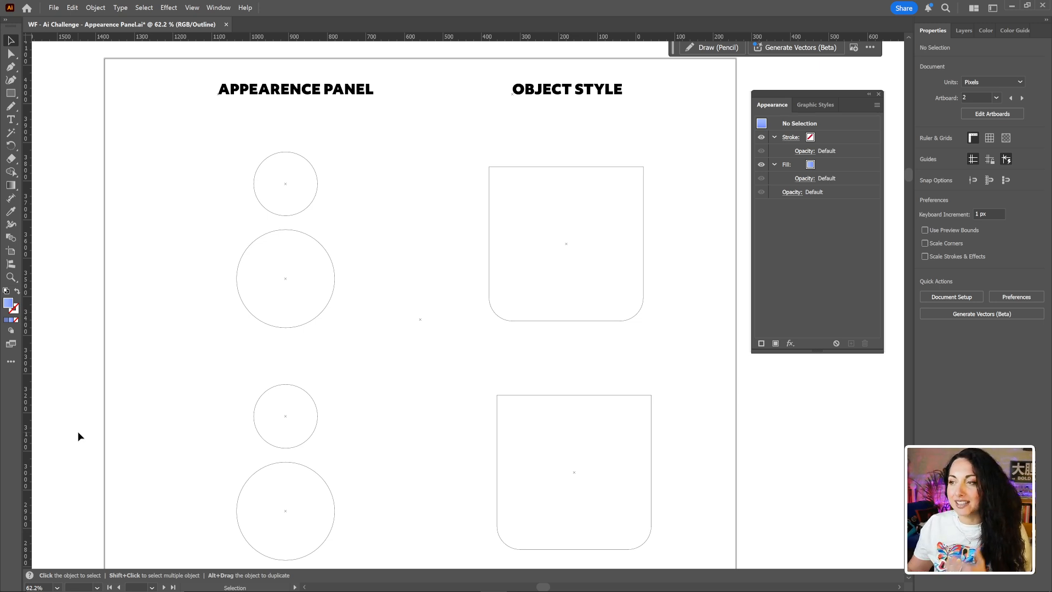
pyautogui.press('a')
pyautogui.hotkey('ctrl', 'y')
pyautogui.press('v')
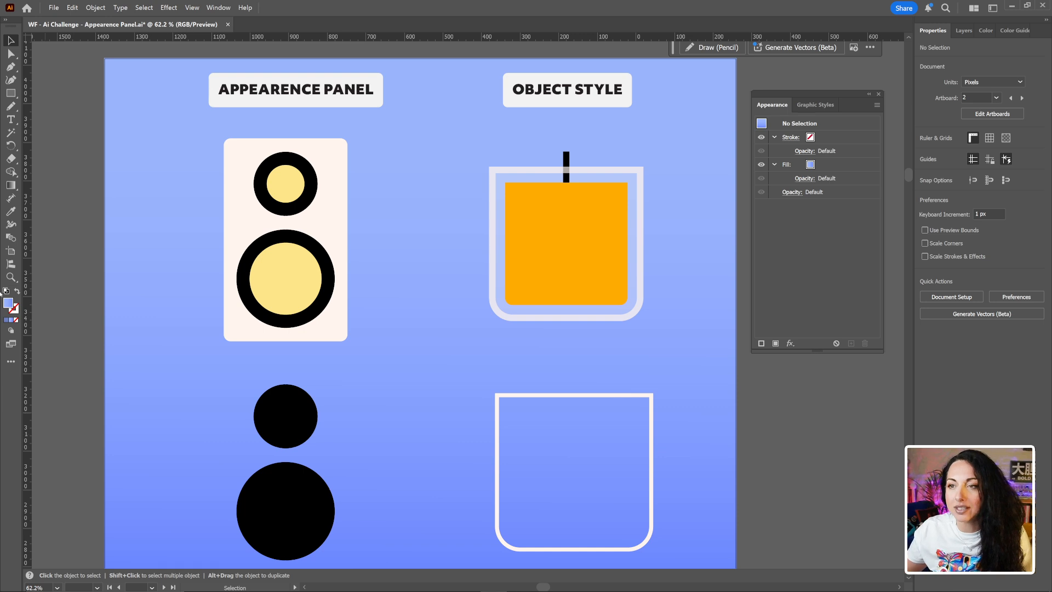
pyautogui.press('a')
pyautogui.hotkey('ctrl', 'i')
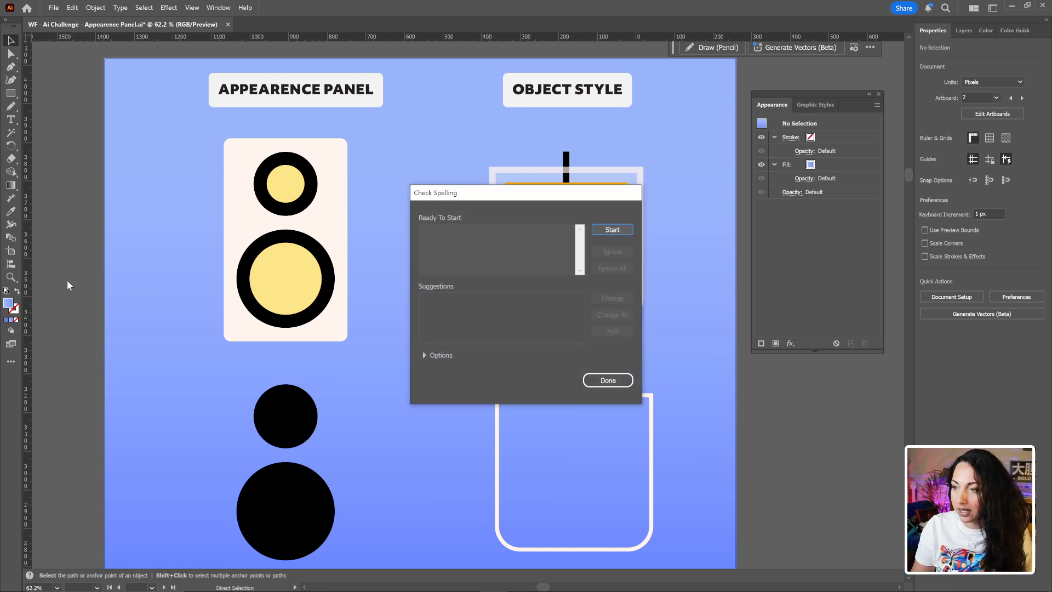
pyautogui.click(612, 381)
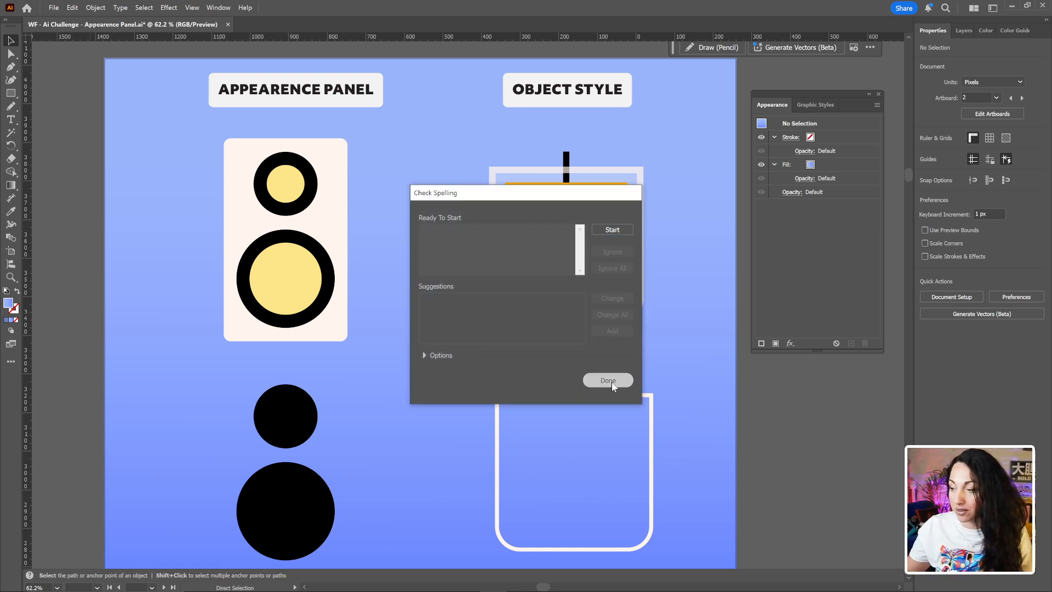
# - Compare the artwork's outline and preview displays once more
pyautogui.hotkey('ctrl', 'y')
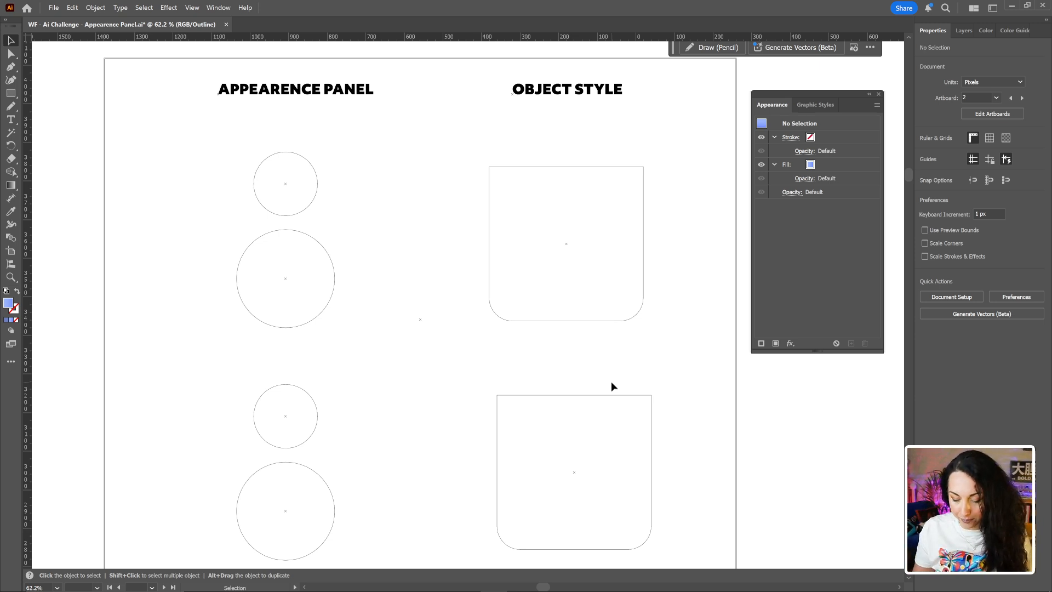
pyautogui.hotkey('ctrl', 'y')
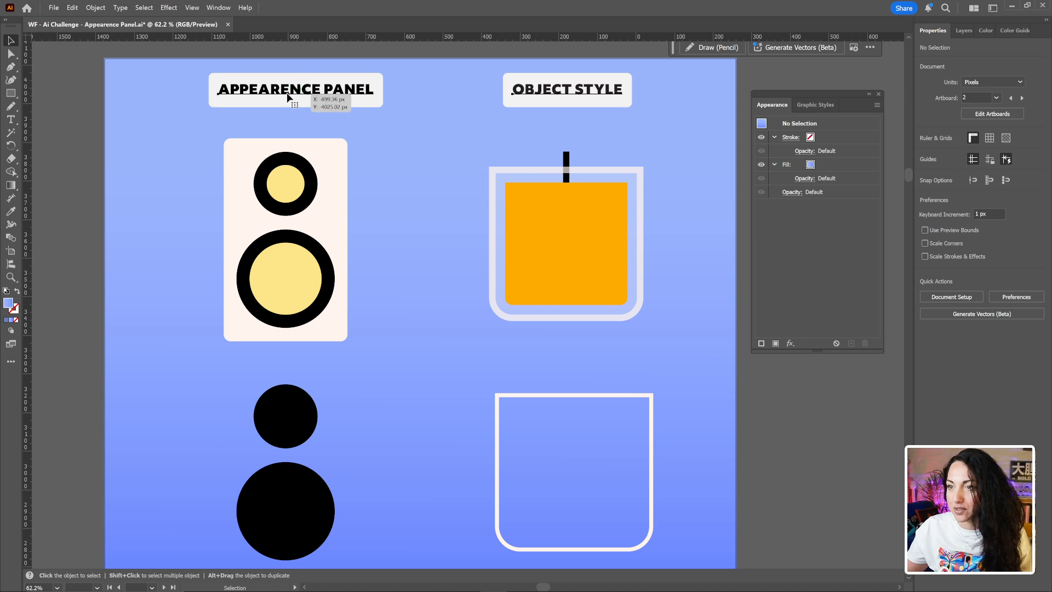
# - Delete the word OBJECT from the OBJECT STYLE heading inside the label group
pyautogui.click(293, 95)
pyautogui.doubleClick(351, 98)
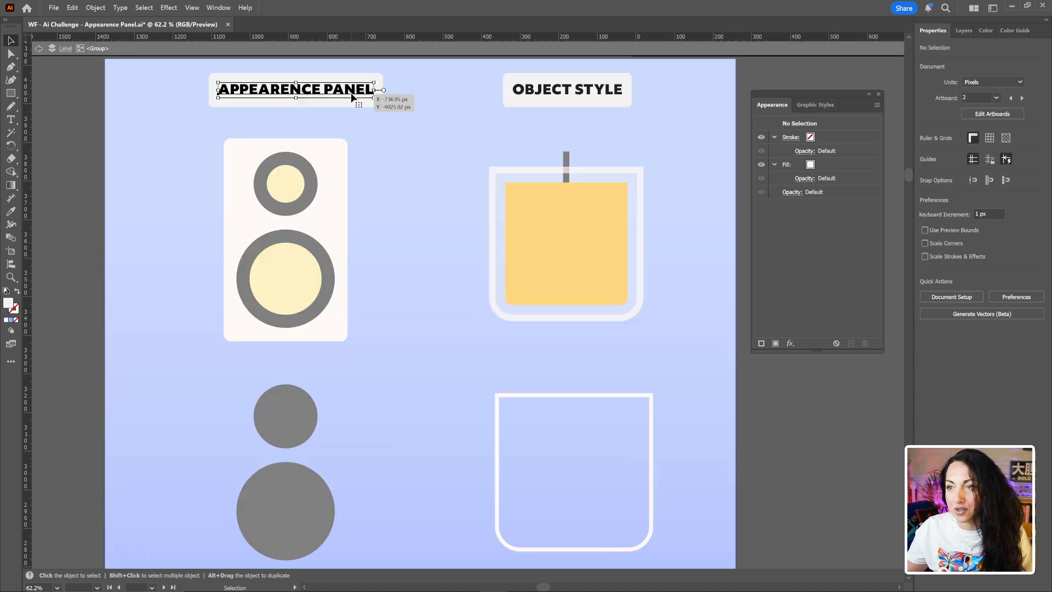
pyautogui.doubleClick(352, 94)
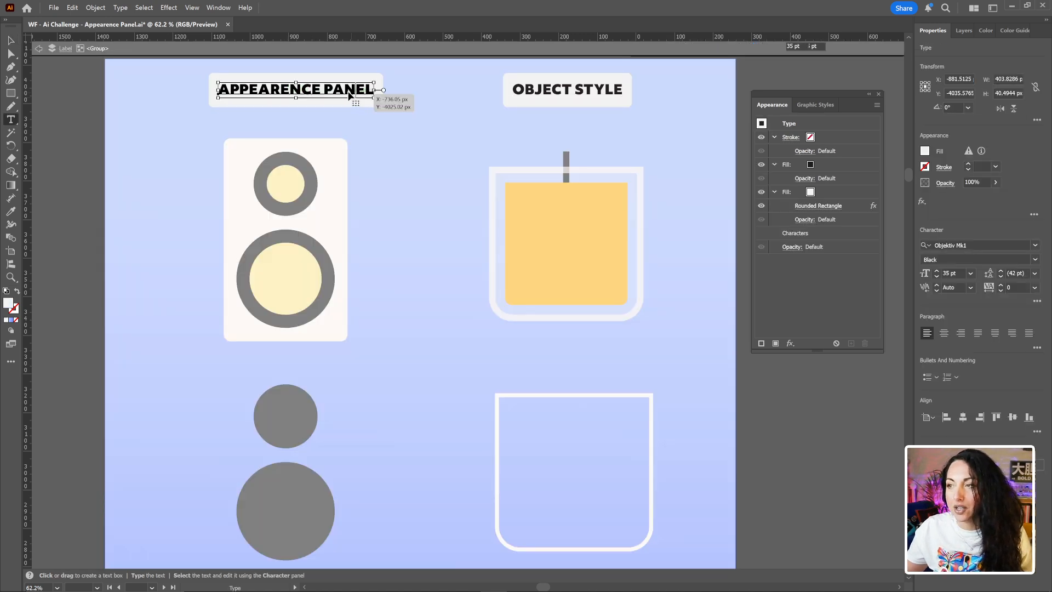
pyautogui.doubleClick(551, 88)
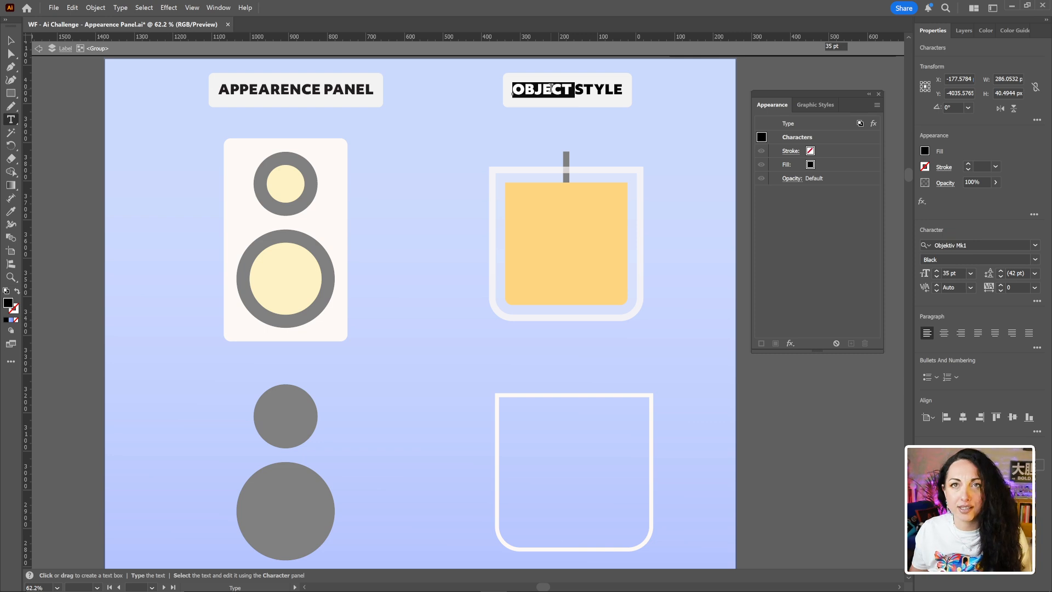
pyautogui.press('BackSpace')
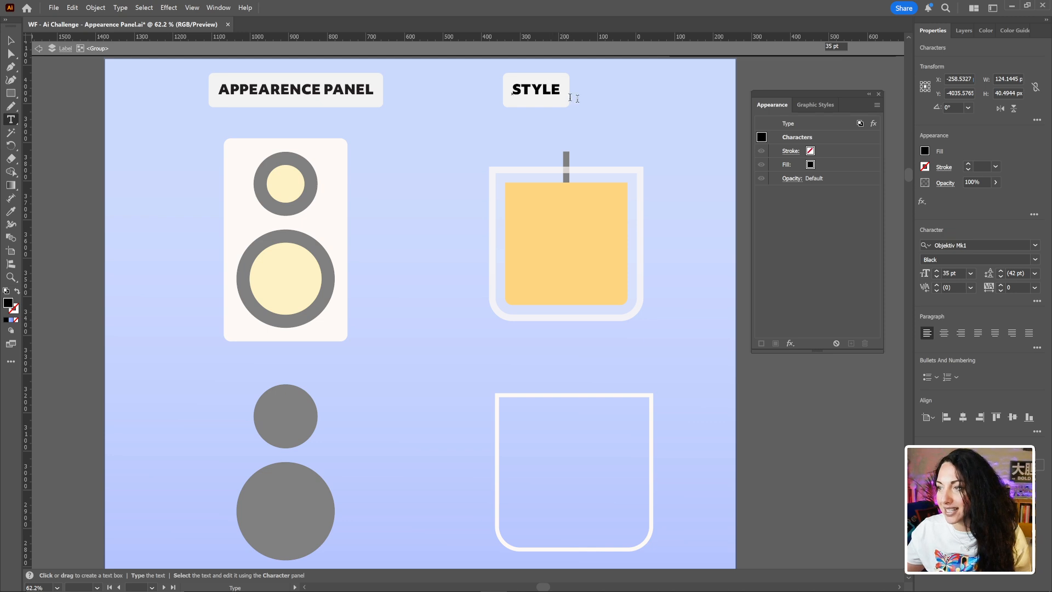
# - Insert the word GRAPHIC before STYLE so the second heading reads GRAPHIC STYLE
pyautogui.press('Escape')
pyautogui.hotkey('ctrl', '=')
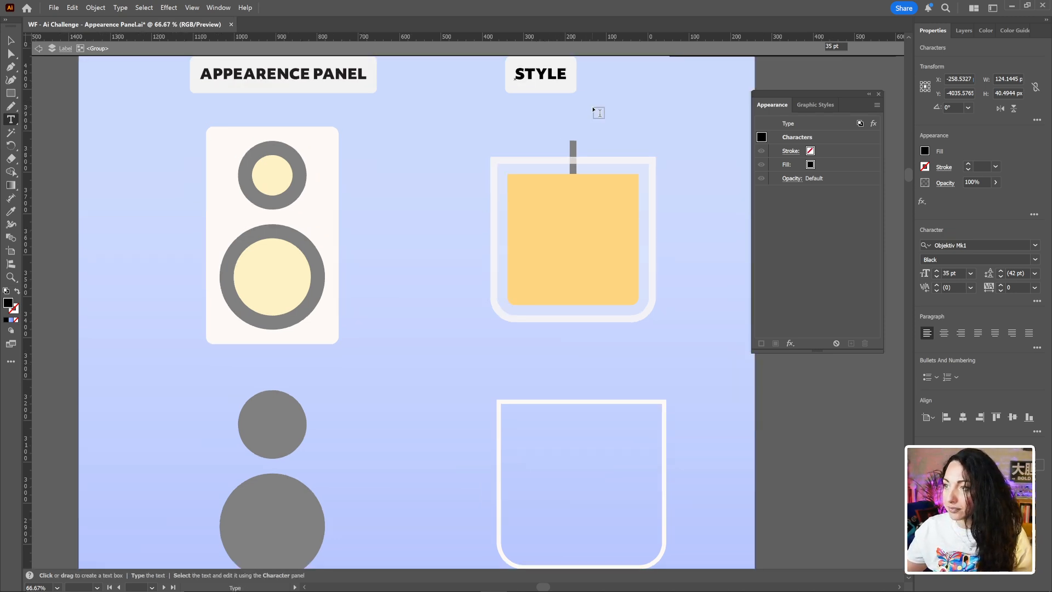
pyautogui.scroll(2, 592, 107)
pyautogui.hotkey('ctrl', '=')
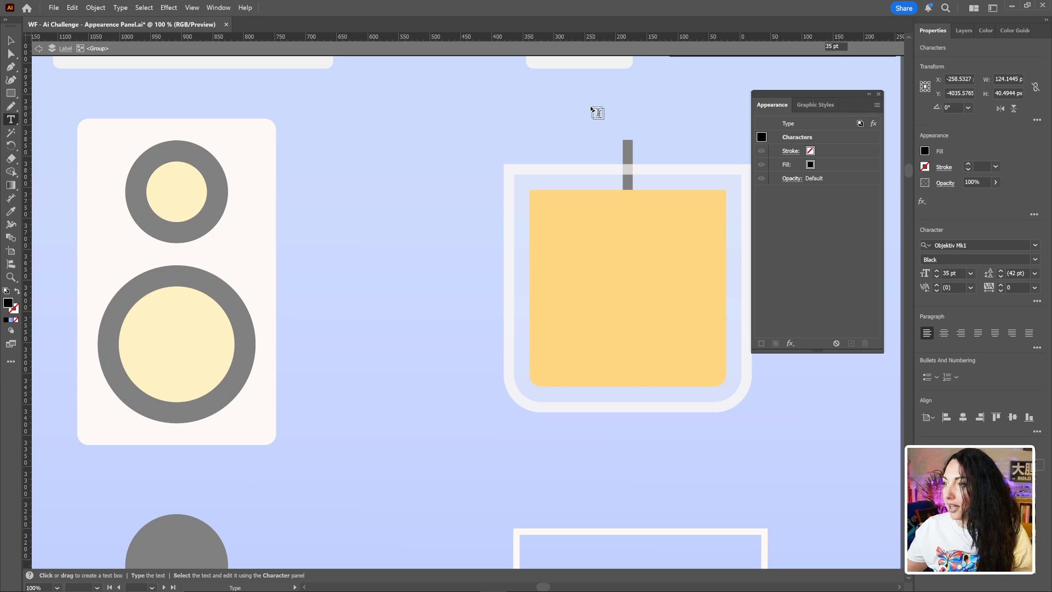
pyautogui.scroll(2, 564, 134)
pyautogui.scroll(2, 567, 135)
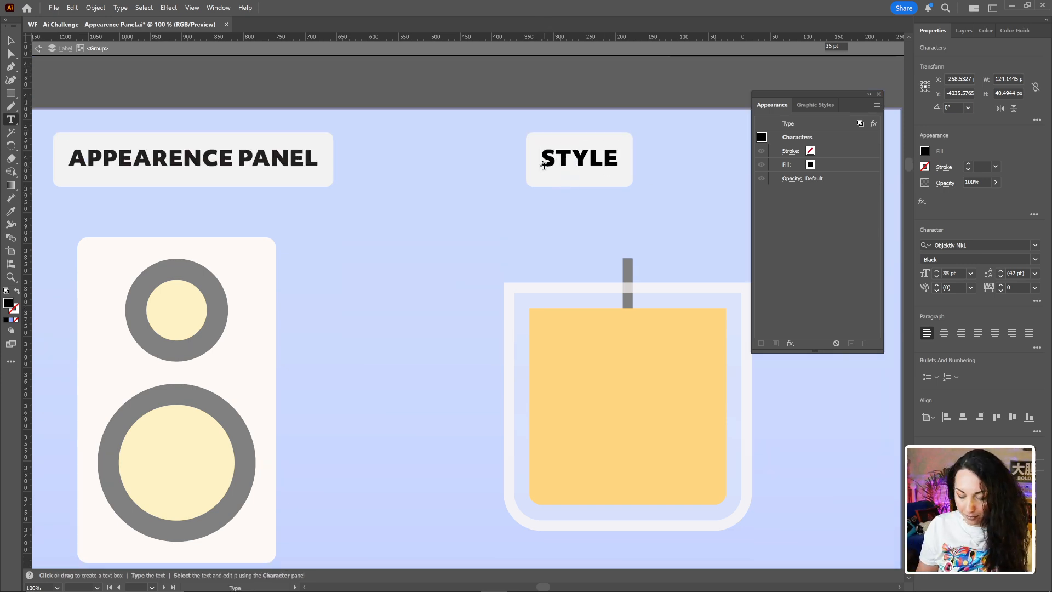
pyautogui.write('GRAPHI')
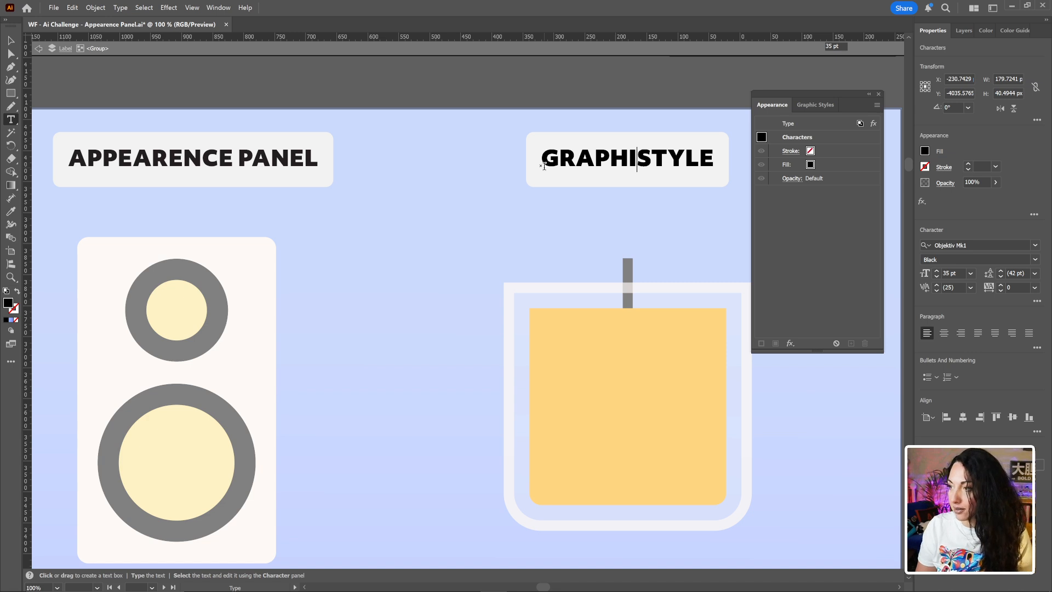
pyautogui.write('C')
# - Move the Appearance panel clear of the GRAPHIC STYLE heading and exit the label group's isolation mode
pyautogui.moveTo(772, 104); pyautogui.dragTo(833, 86)
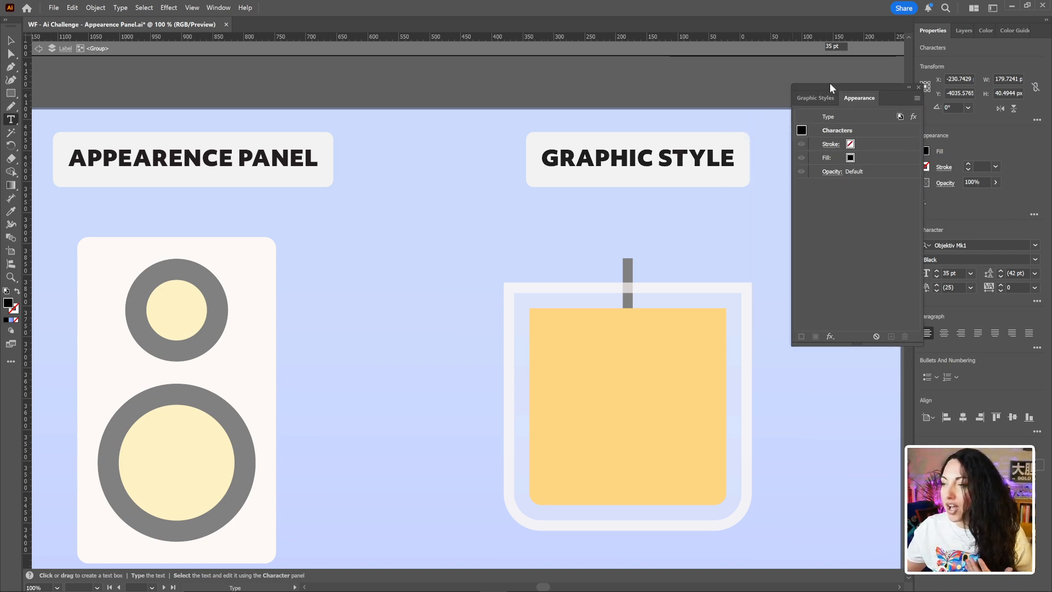
pyautogui.click(10, 40)
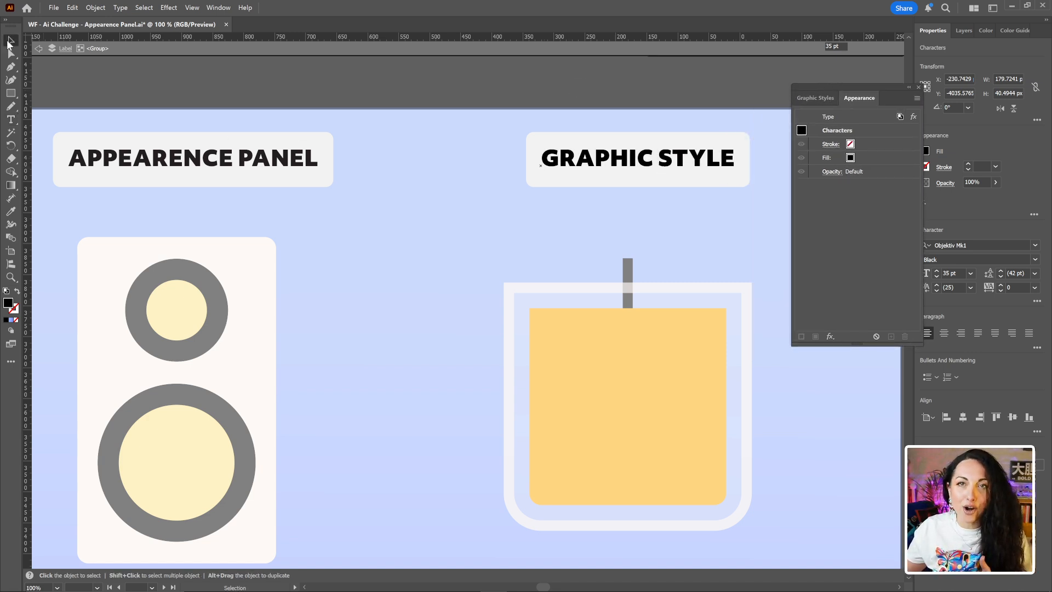
pyautogui.click(172, 91)
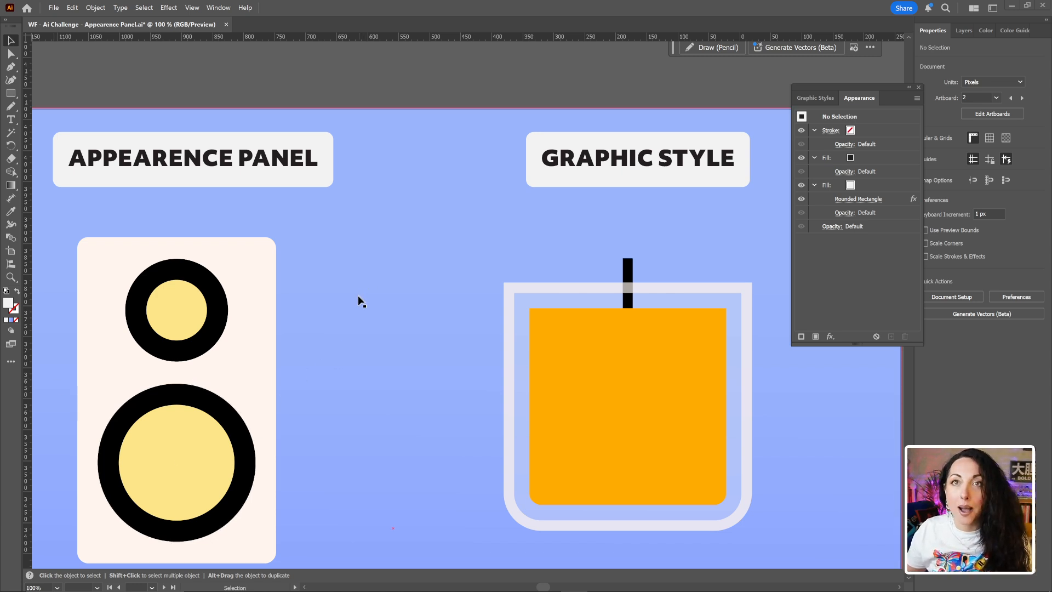
# - Reposition the blue gradient background rectangle over the artboard and centre it horizontally
pyautogui.moveTo(357, 318); pyautogui.dragTo(384, 289)
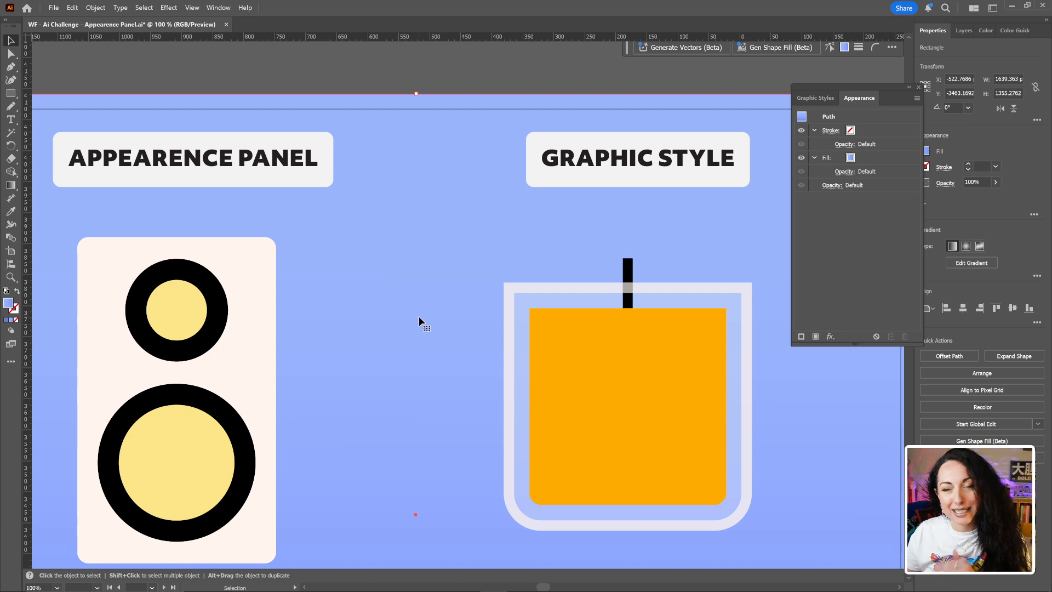
pyautogui.moveTo(415, 321); pyautogui.dragTo(438, 355)
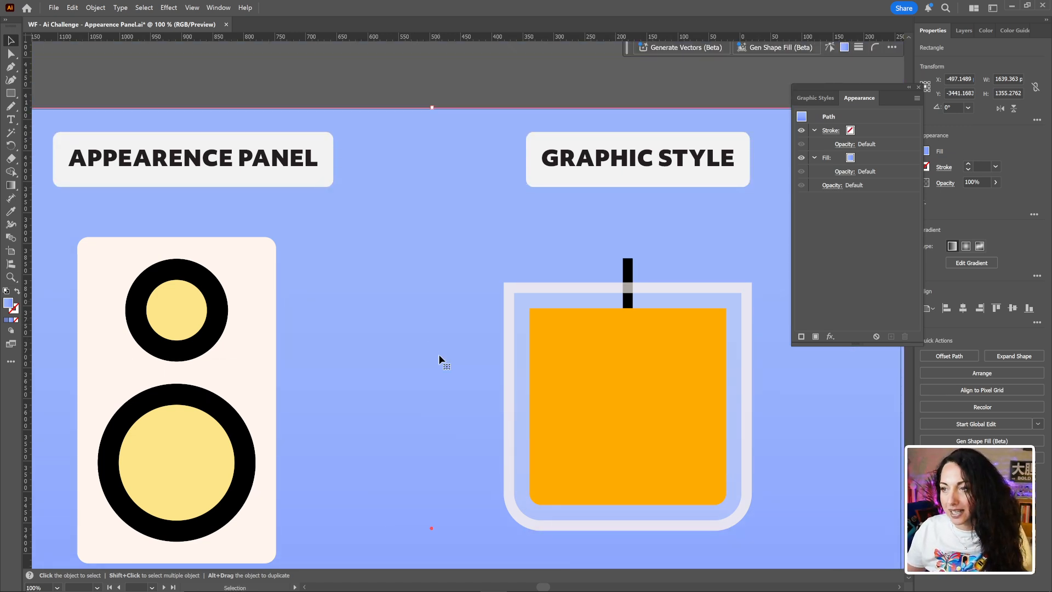
pyautogui.click(963, 308)
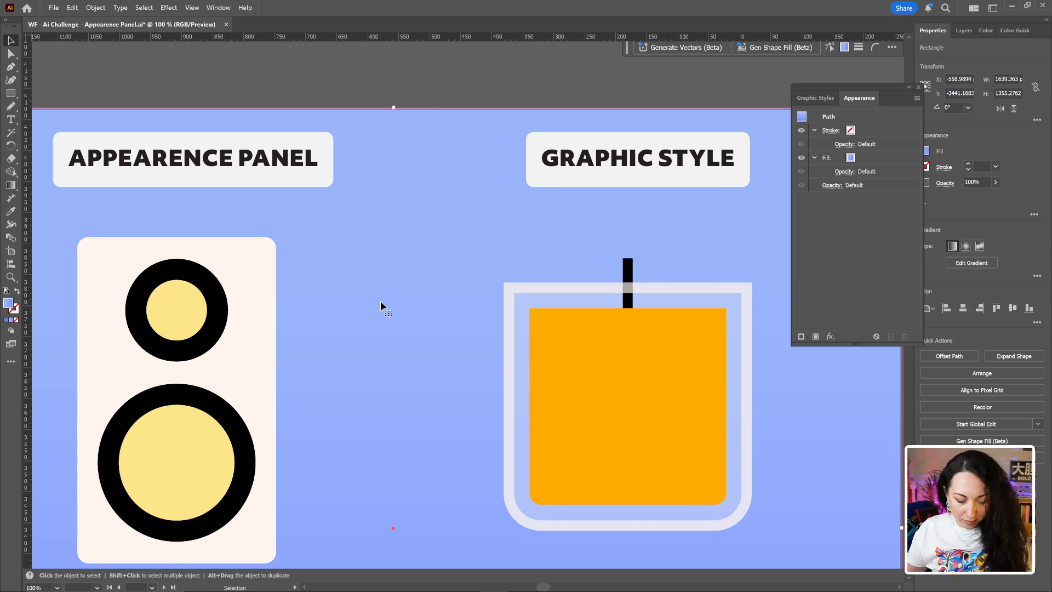
# - Lock the gradient background rectangle and test that it can no longer be dragged
pyautogui.press('a')
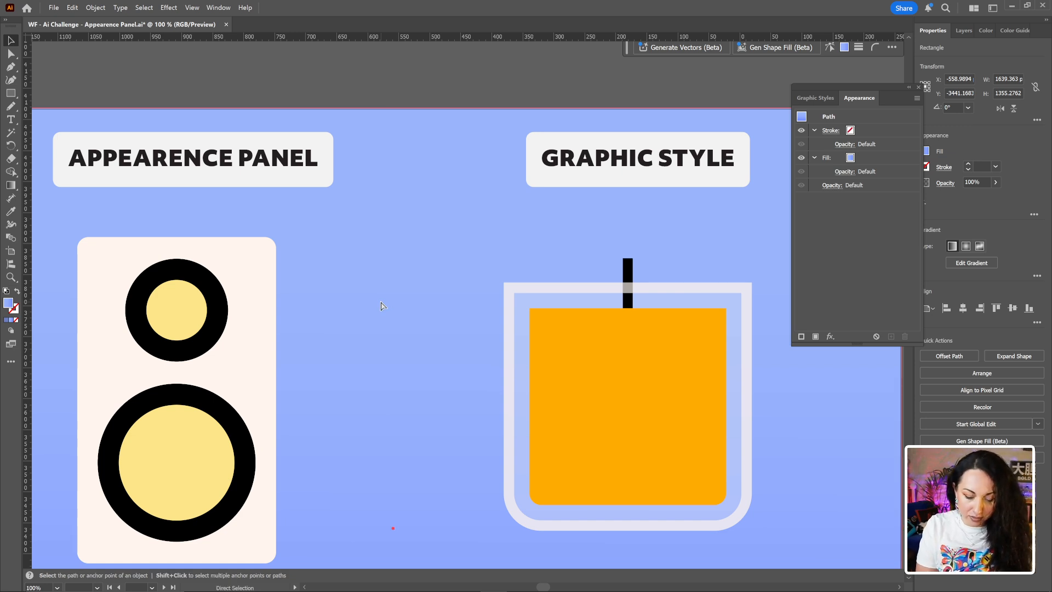
pyautogui.hotkey('ctrl', '2')
pyautogui.moveTo(451, 172); pyautogui.dragTo(388, 288)
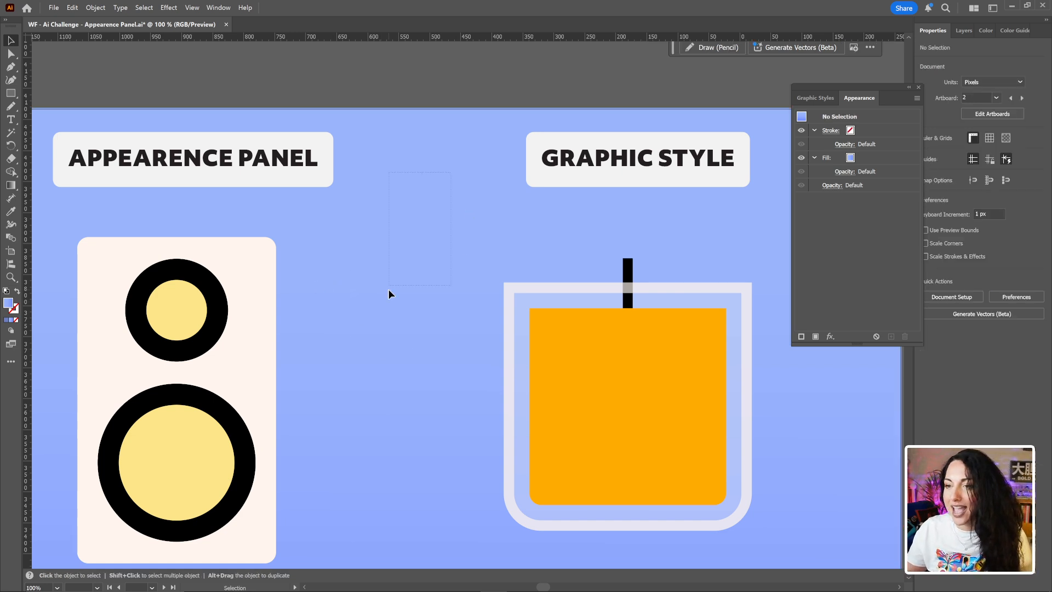
pyautogui.rightClick(346, 337)
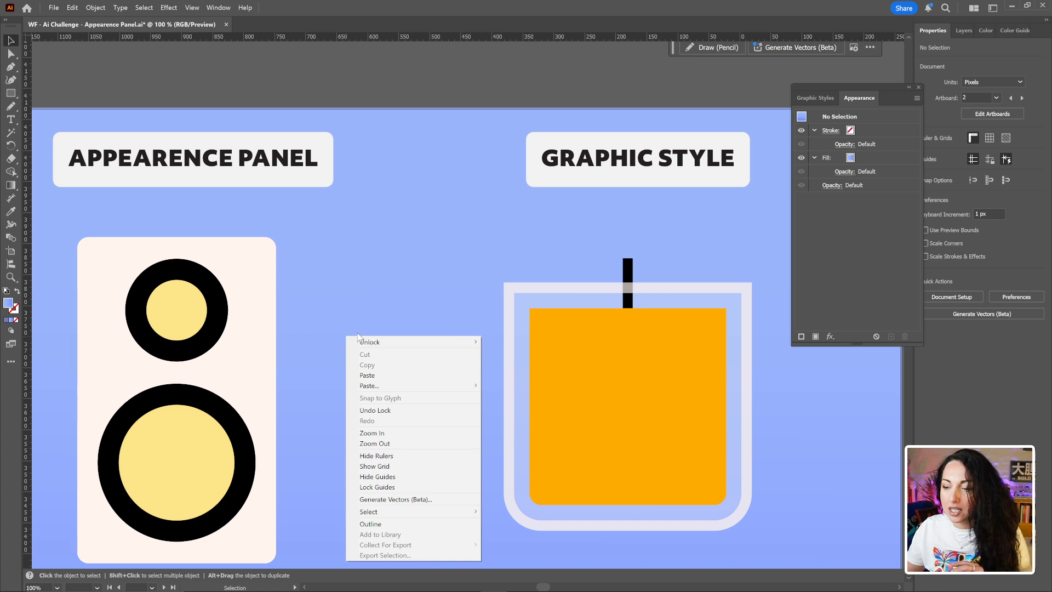
pyautogui.click(426, 296)
# - Select the group of two black circles and examine its paths in Outline view
pyautogui.scroll(-5, 426, 295)
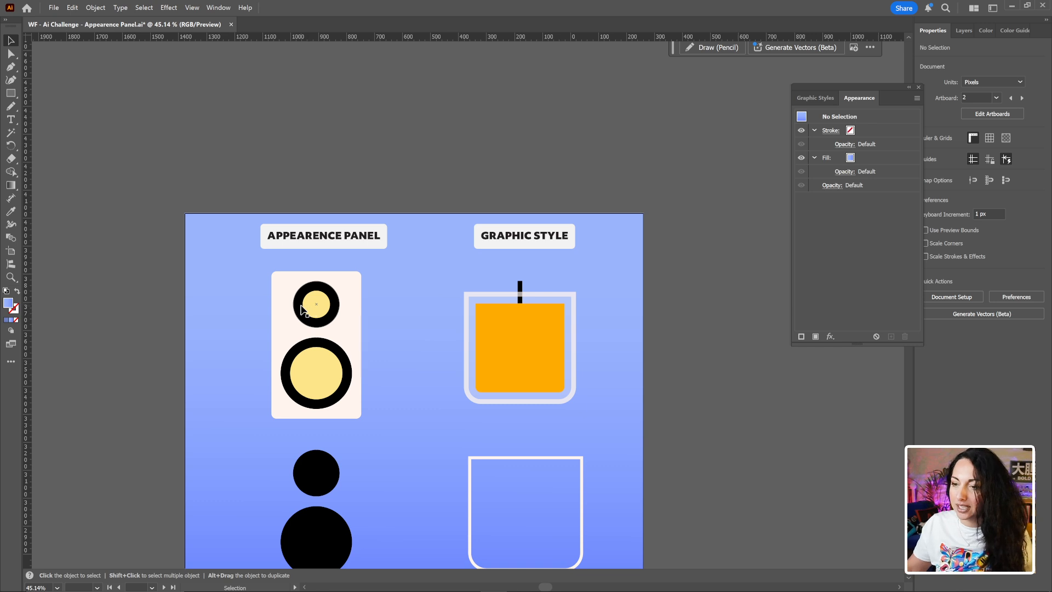
pyautogui.moveTo(458, 376); pyautogui.dragTo(462, 255)
pyautogui.scroll(2, 369, 287)
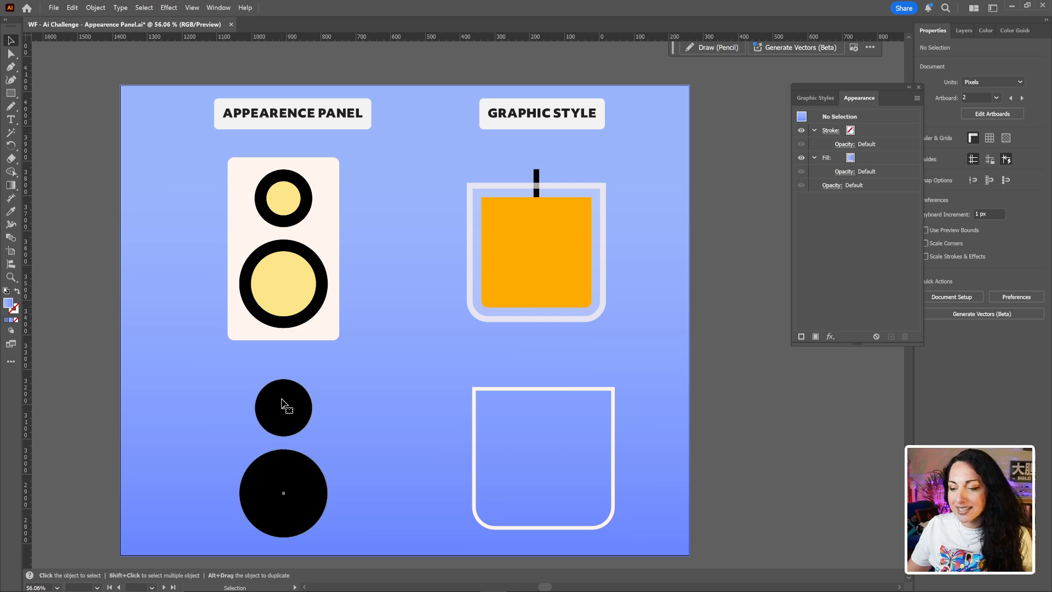
pyautogui.click(306, 419)
pyautogui.hotkey('ctrl', 'y')
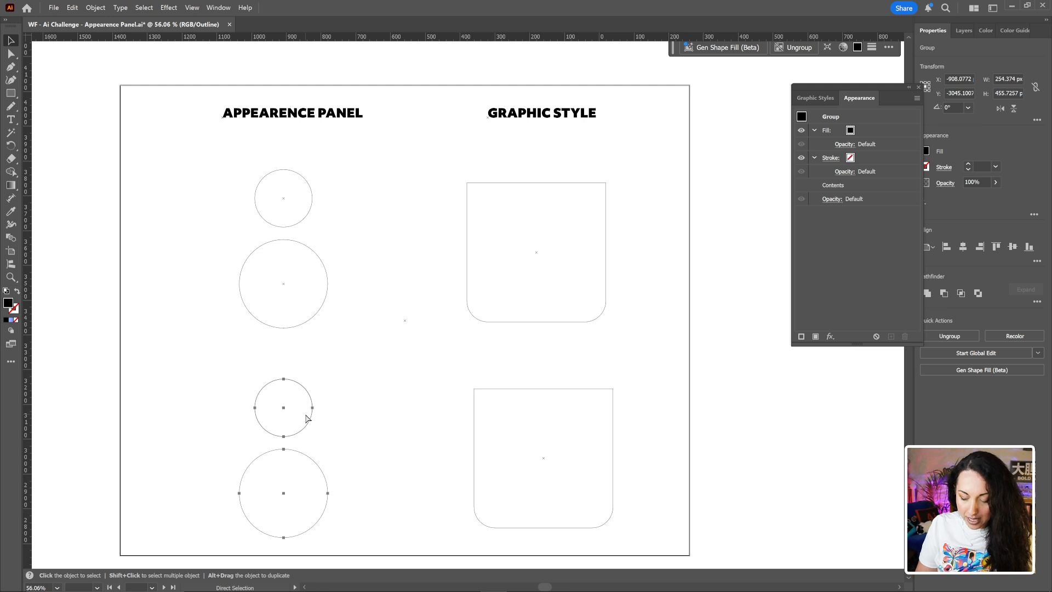
pyautogui.hotkey('ctrl', 'y')
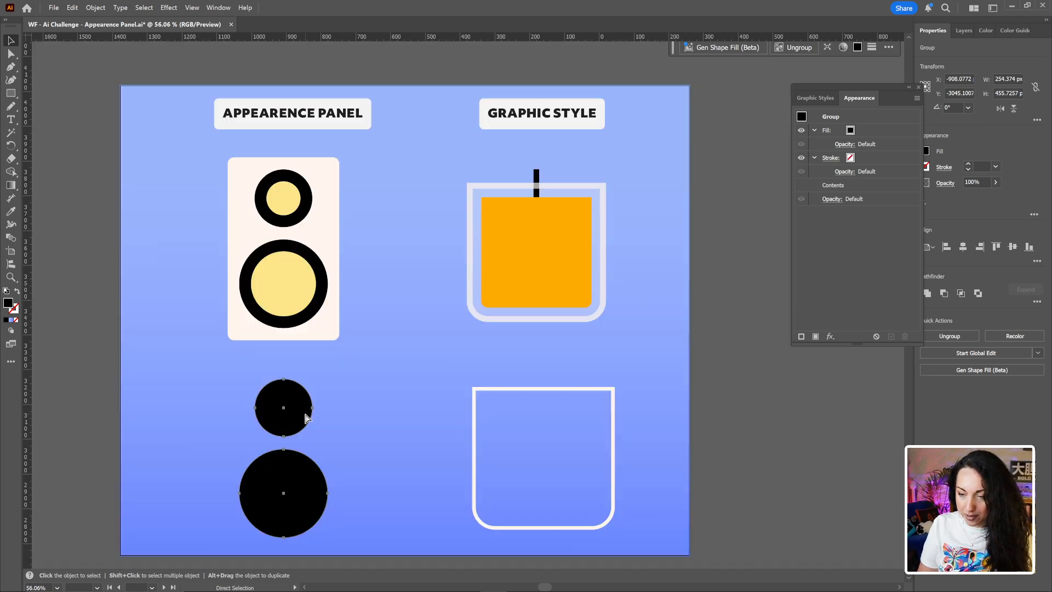
# - Move the finished speaker slightly upward and reselect the two black circles below it
pyautogui.moveTo(324, 272)
pyautogui.mouseDown()
pyautogui.moveTo(354, 273)
pyautogui.moveTo(318, 274)
pyautogui.moveTo(330, 262)
pyautogui.mouseUp()
pyautogui.click(275, 428)
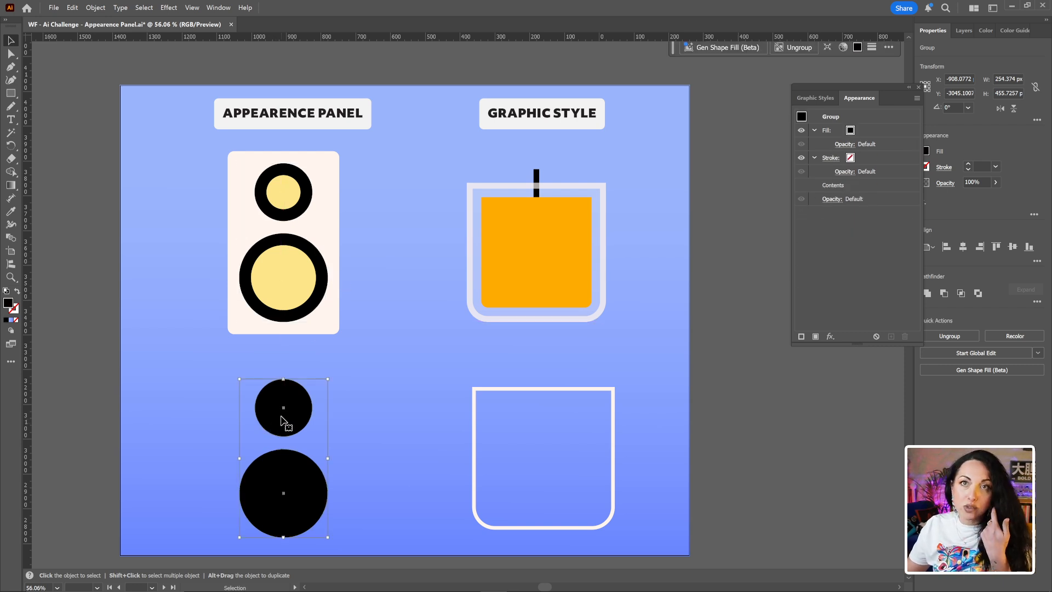
# - Zoom in on the black circles and place the Appearance panel between them and the white container outline
pyautogui.click(218, 7)
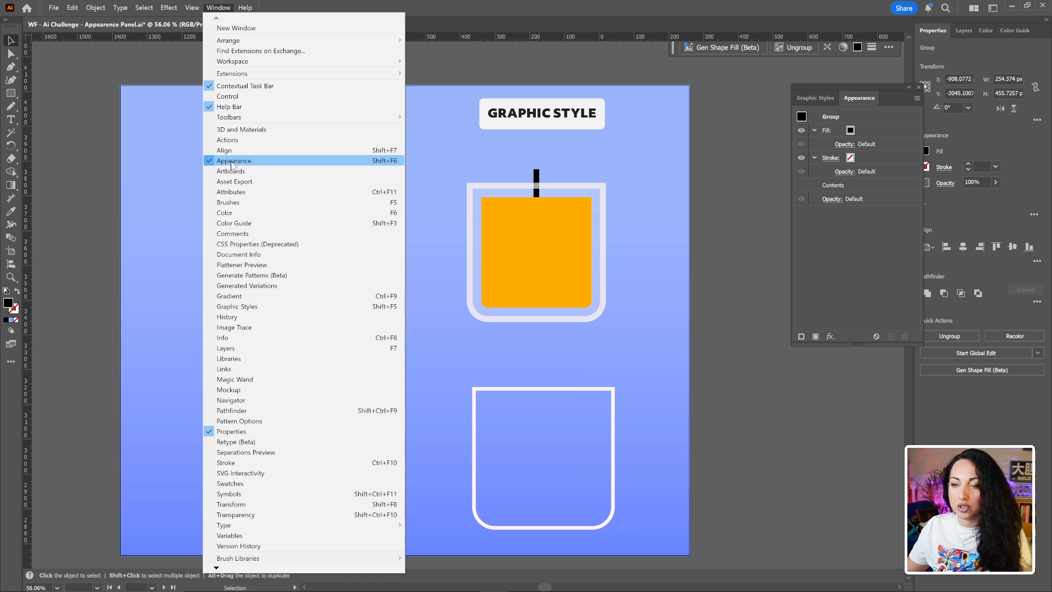
pyautogui.click(860, 93)
pyautogui.moveTo(860, 93); pyautogui.dragTo(419, 242)
pyautogui.press('space')
pyautogui.moveTo(303, 305); pyautogui.dragTo(306, 156)
pyautogui.press('super')
pyautogui.click(296, 207)
pyautogui.moveTo(260, 245); pyautogui.dragTo(301, 248)
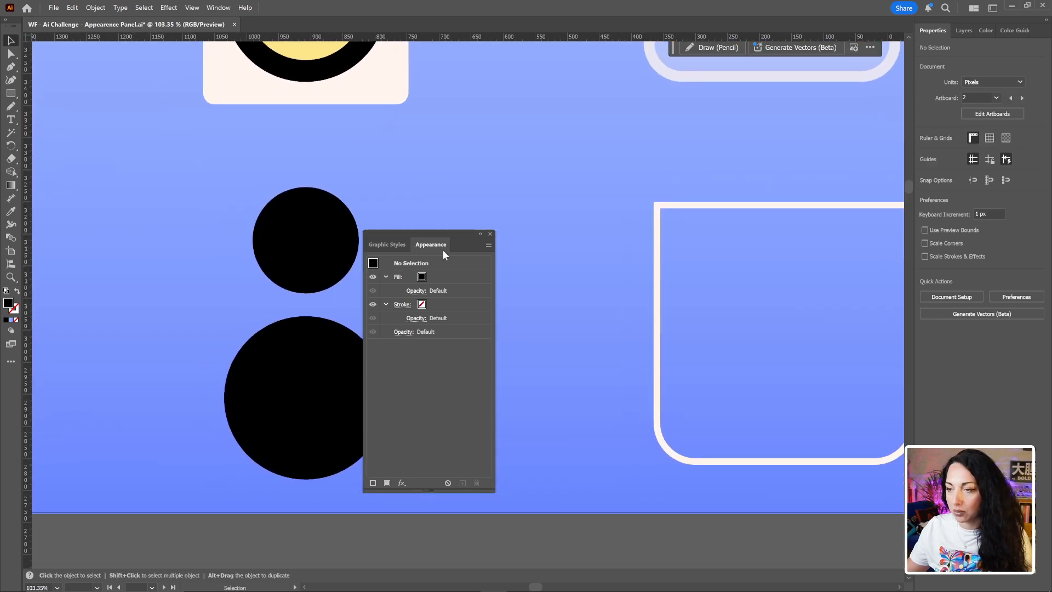
pyautogui.moveTo(433, 235); pyautogui.dragTo(503, 218)
pyautogui.moveTo(416, 229); pyautogui.dragTo(550, 202)
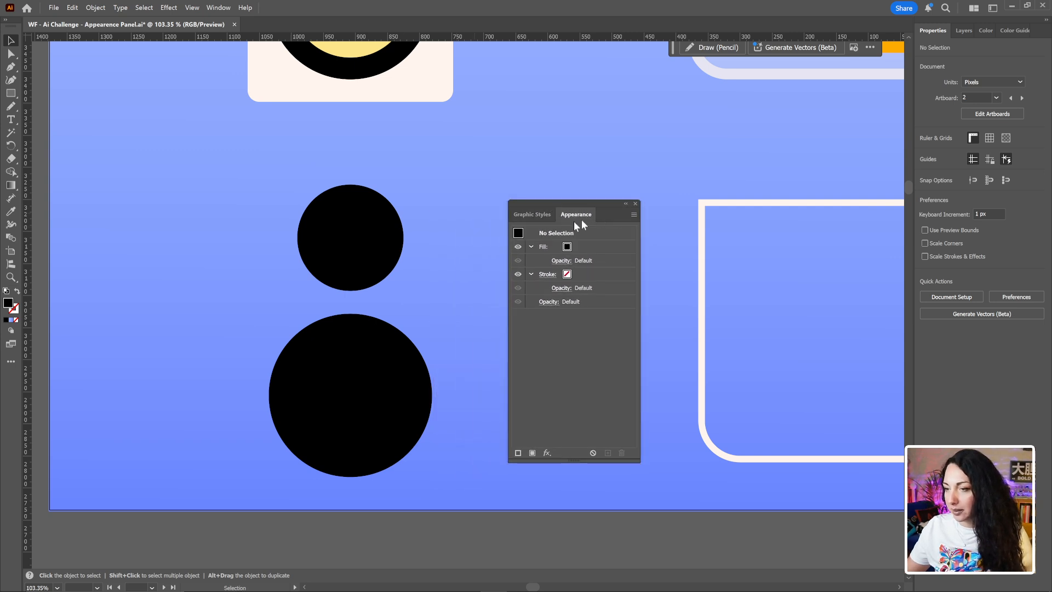
# - Duplicate the black fill of the two-circle group and recolor the upper copy yellow
pyautogui.click(382, 233)
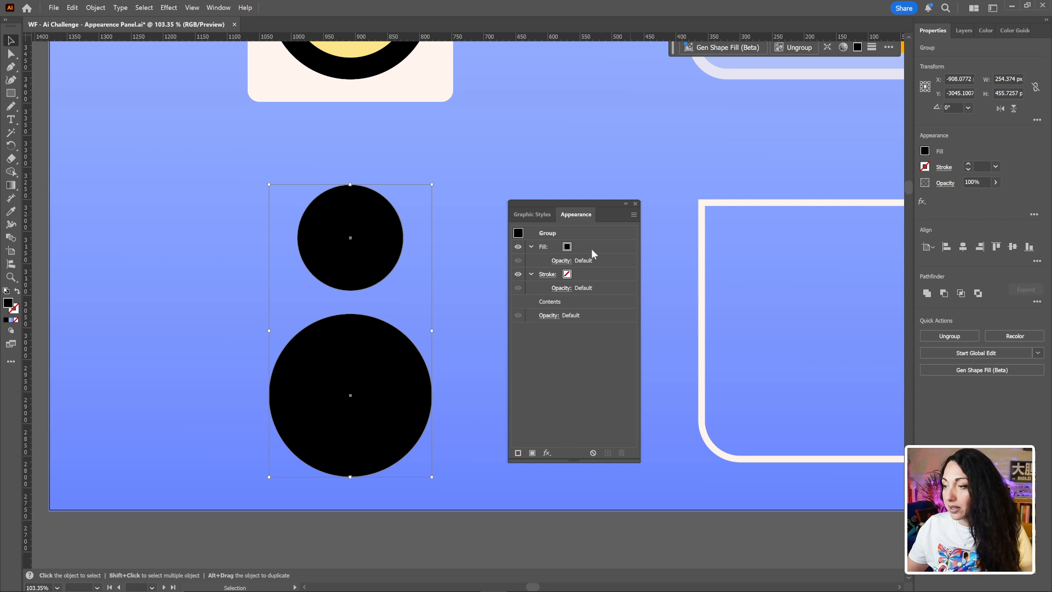
pyautogui.moveTo(576, 247); pyautogui.dragTo(609, 454)
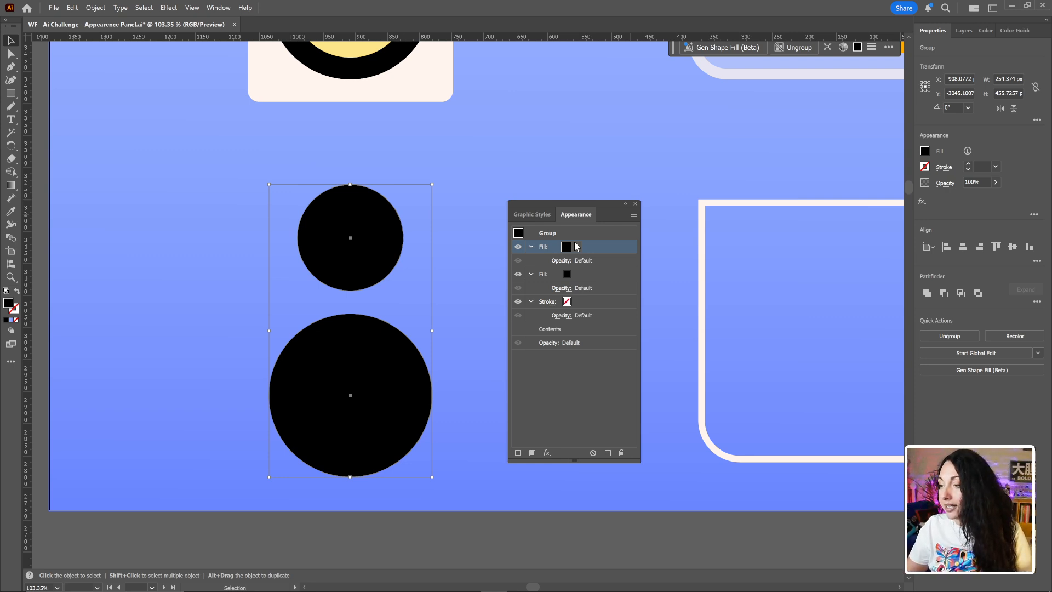
pyautogui.click(575, 247)
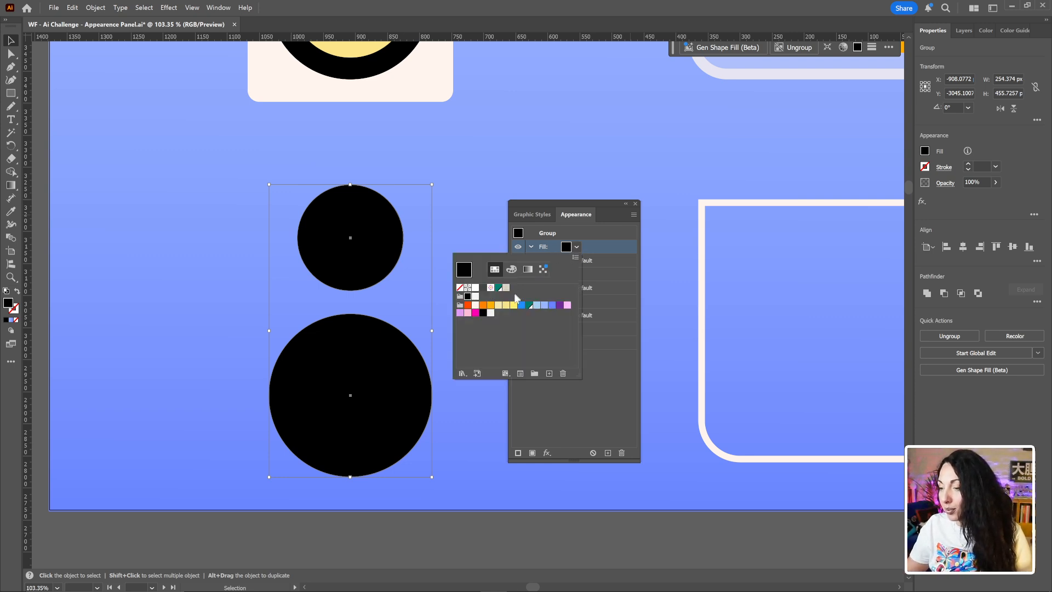
pyautogui.click(514, 306)
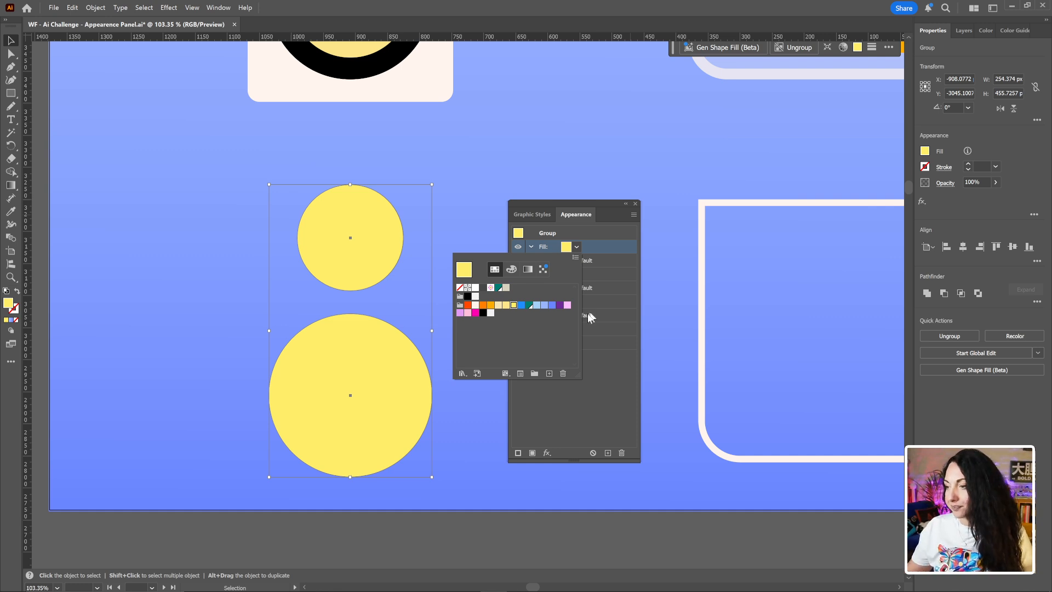
pyautogui.click(590, 247)
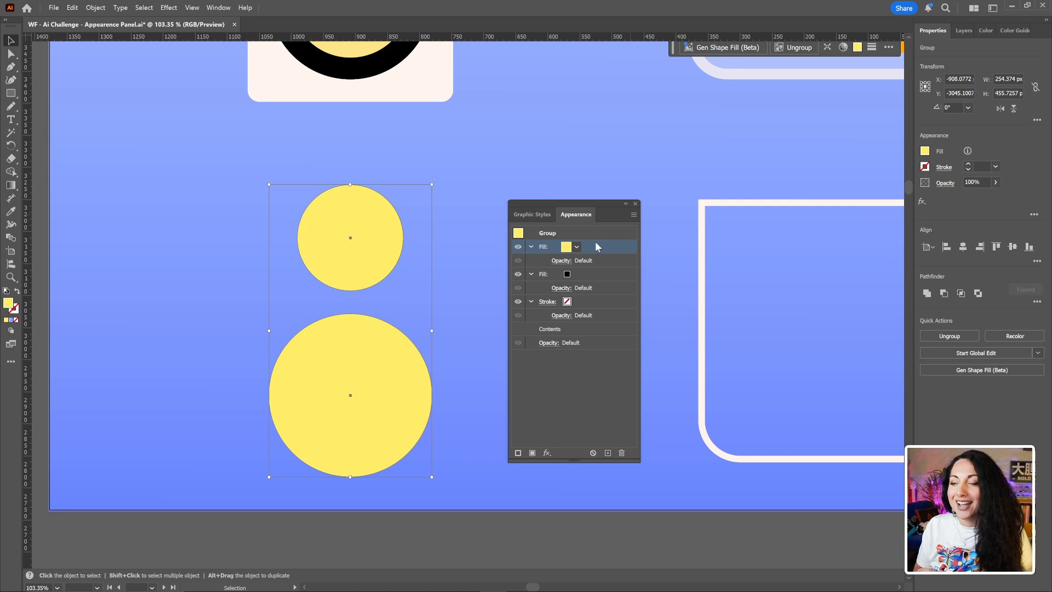
pyautogui.click(546, 453)
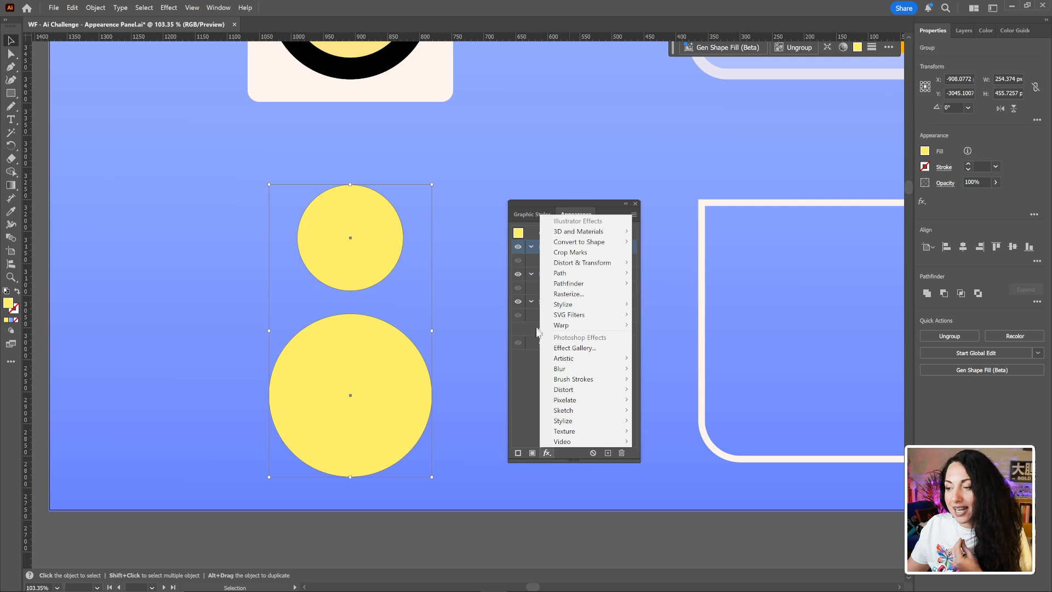
pyautogui.click(525, 353)
pyautogui.click(597, 247)
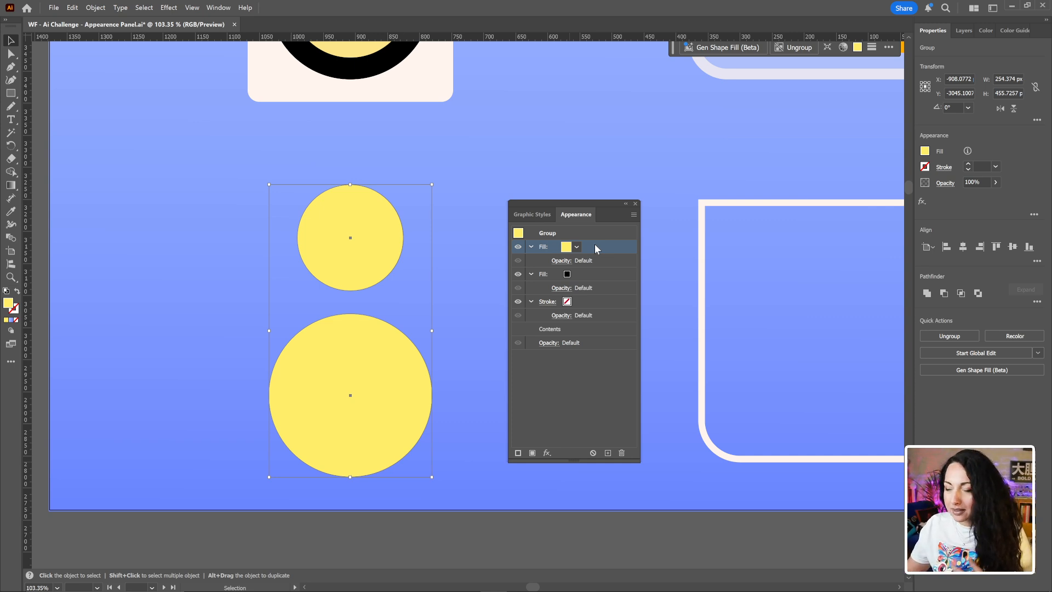
pyautogui.click(95, 8)
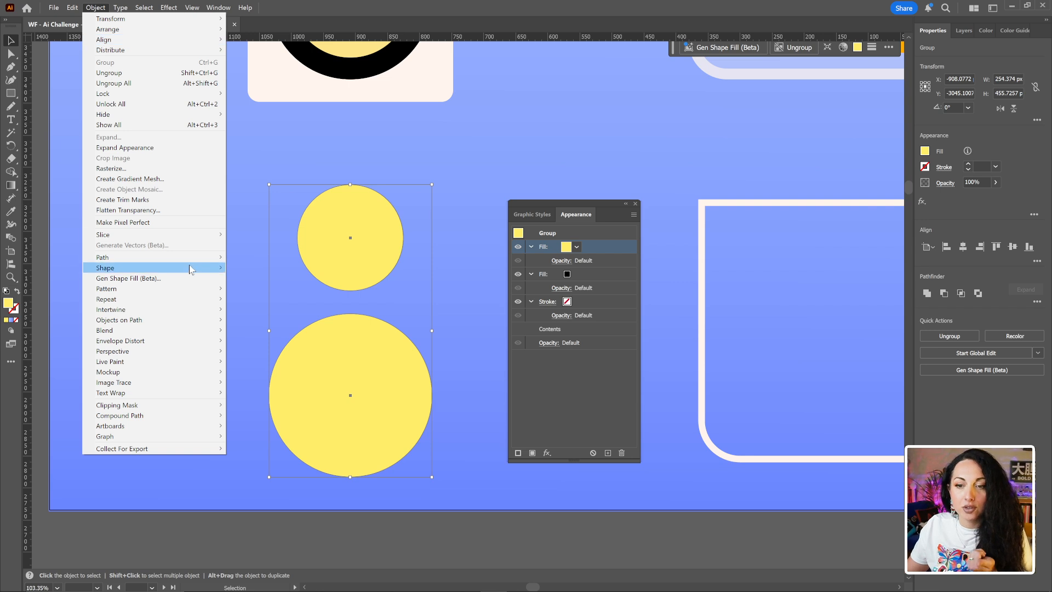
pyautogui.moveTo(197, 257)
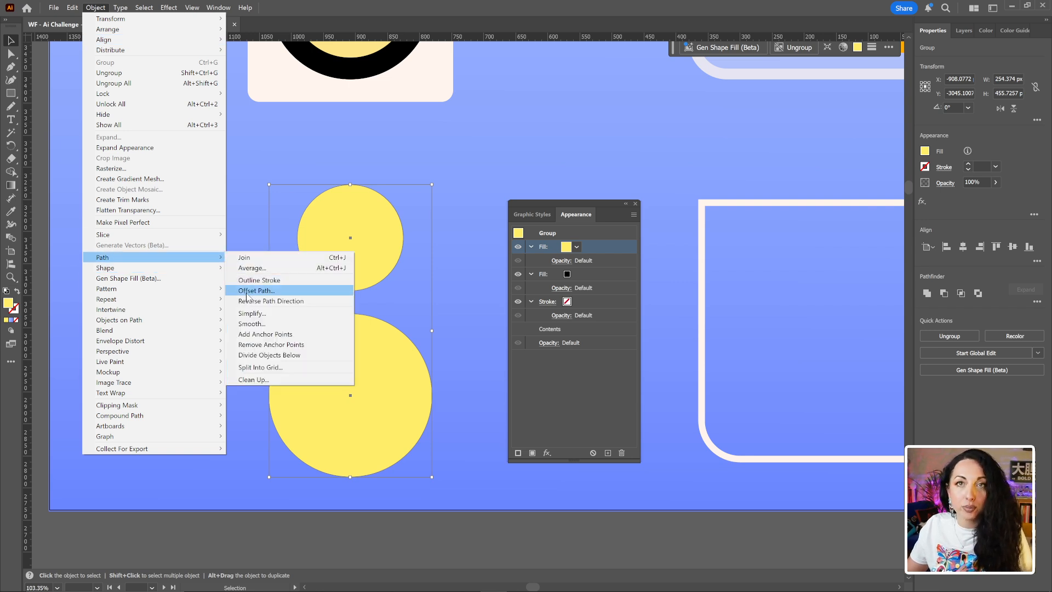
pyautogui.click(573, 432)
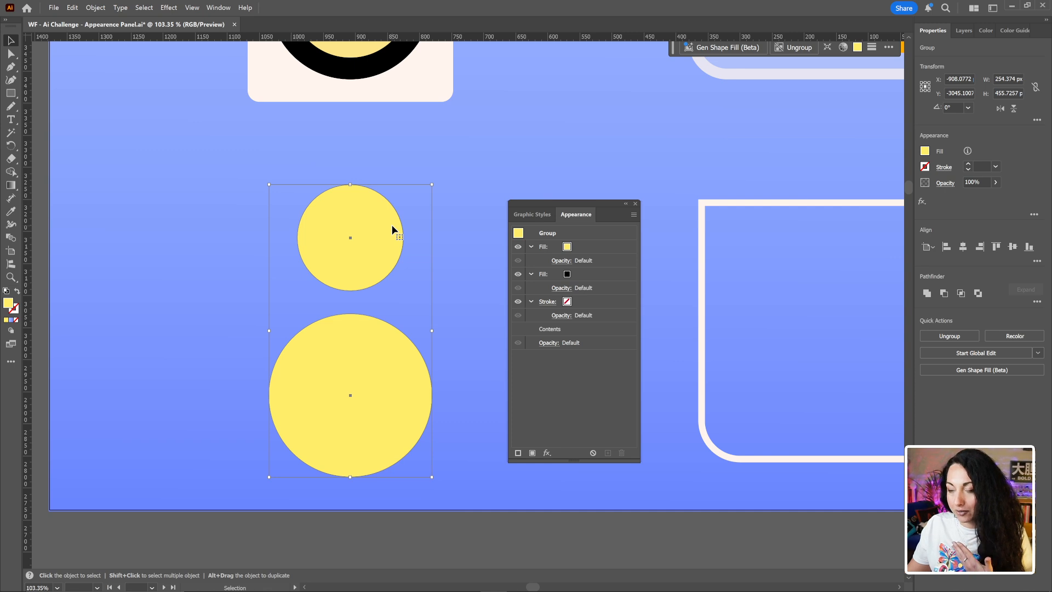
# - Apply an Offset Path effect of -23 px to the yellow fill of the group
pyautogui.click(610, 249)
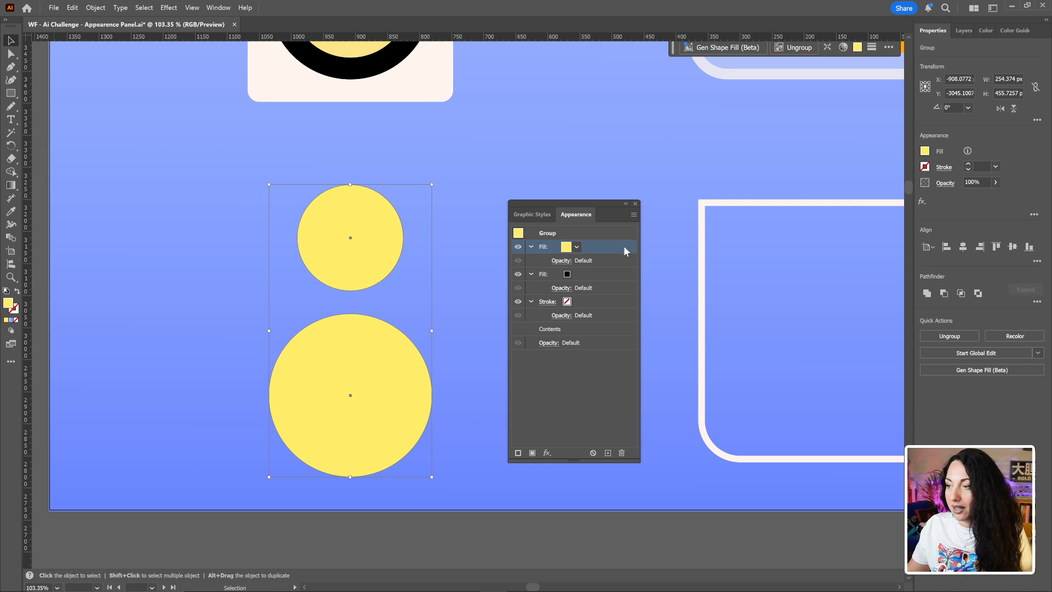
pyautogui.click(549, 452)
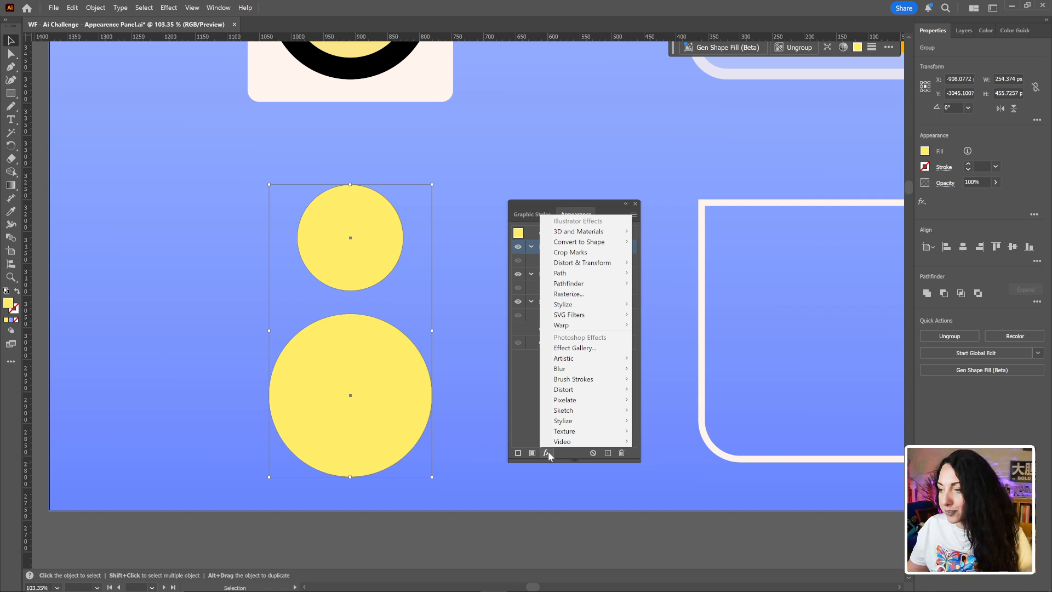
pyautogui.moveTo(612, 279)
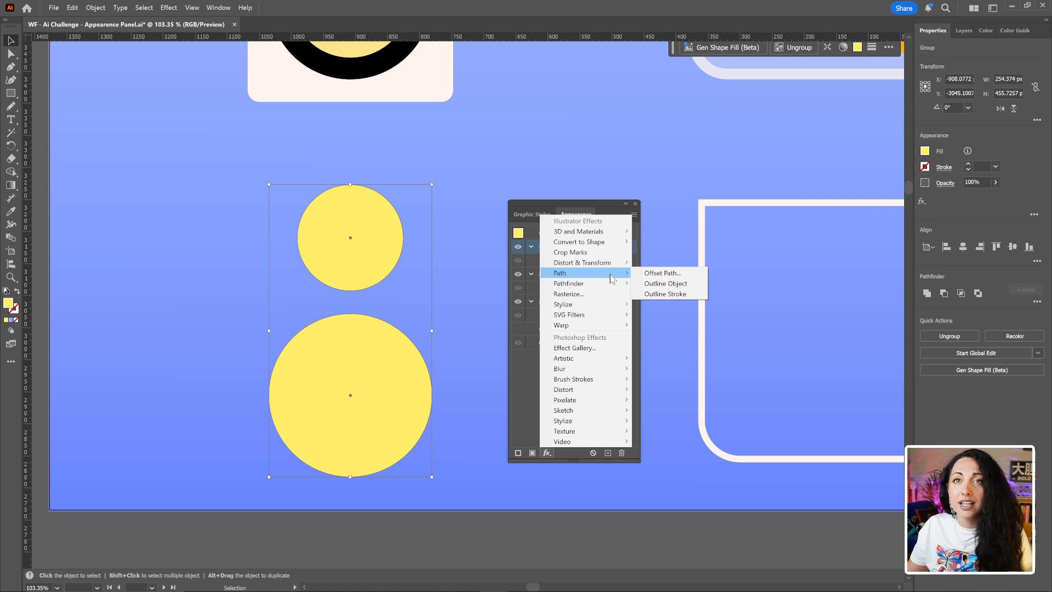
pyautogui.click(657, 276)
pyautogui.moveTo(550, 214); pyautogui.dragTo(733, 232)
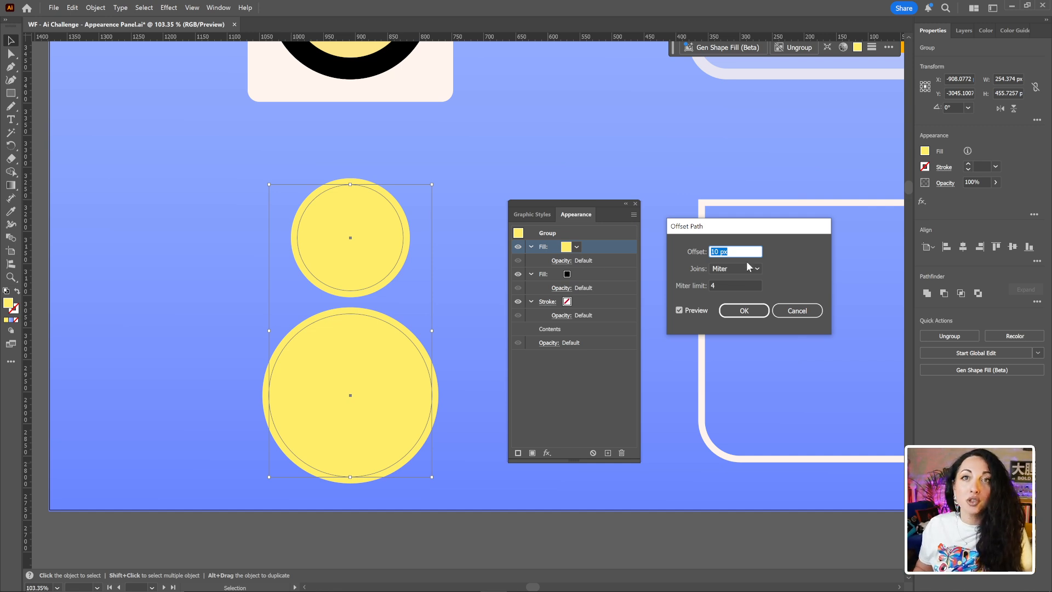
pyautogui.press('Down')
pyautogui.press('Down')
pyautogui.press('Down')
pyautogui.press('Down')
pyautogui.press('Down')
pyautogui.press('Down')
pyautogui.press('Down')
pyautogui.press('Down')
pyautogui.press('Down')
pyautogui.press('Down')
pyautogui.press('Down')
pyautogui.press('Down')
pyautogui.press('Down')
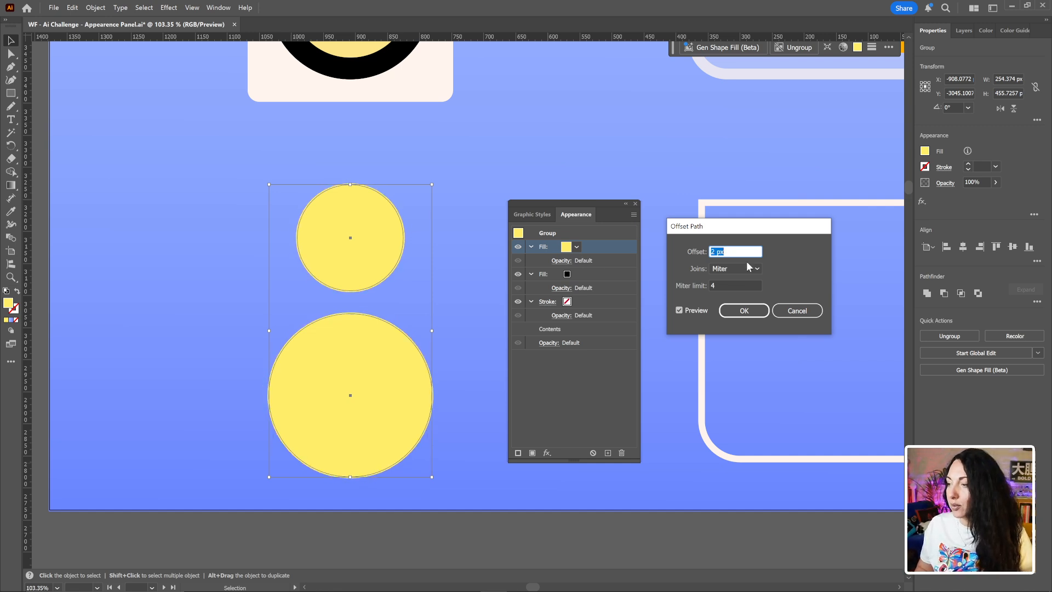
pyautogui.press('Down')
pyautogui.press('Down')
pyautogui.press('Down')
pyautogui.press('Down')
pyautogui.press('Down')
pyautogui.press('Down')
pyautogui.press('Down')
pyautogui.press('Down')
pyautogui.press('Down')
pyautogui.press('Down')
pyautogui.press('Down')
pyautogui.press('Down')
pyautogui.press('Down')
pyautogui.press('Down')
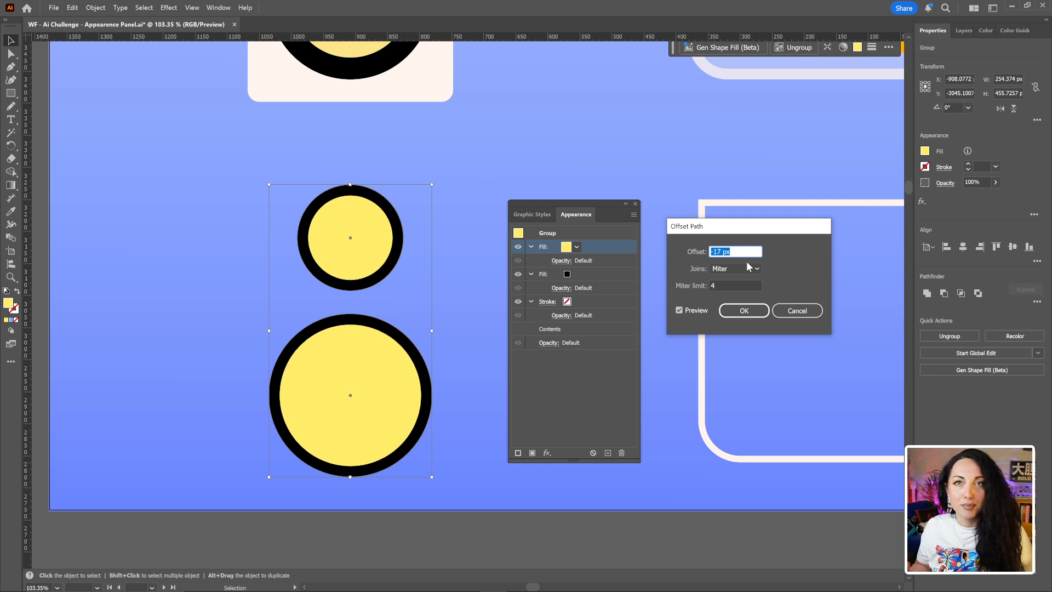
pyautogui.press('Down')
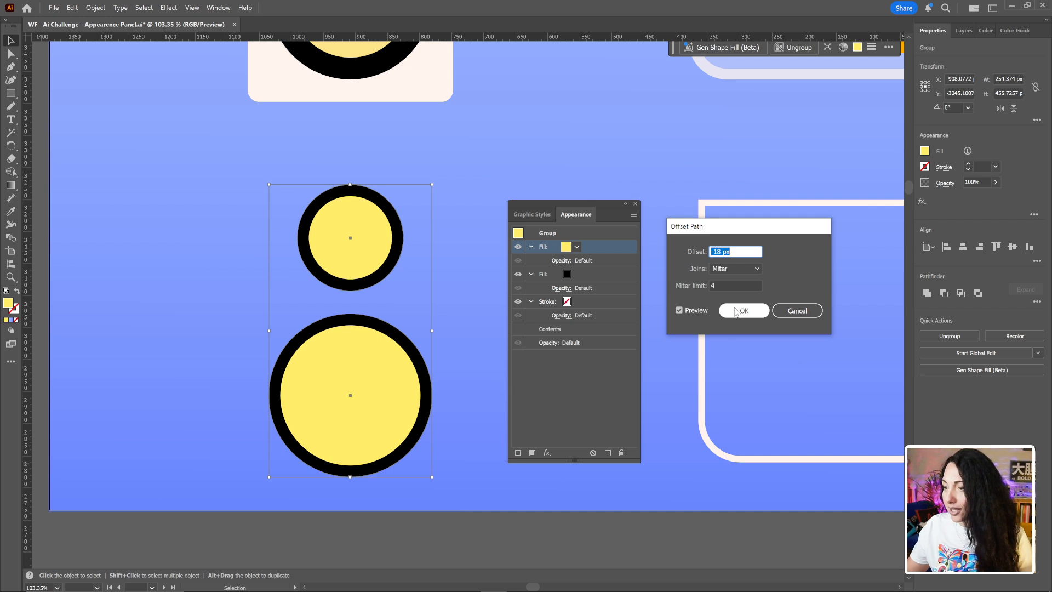
pyautogui.press('Down')
pyautogui.press('Down')
pyautogui.press('Down')
pyautogui.press('Down')
pyautogui.press('Down')
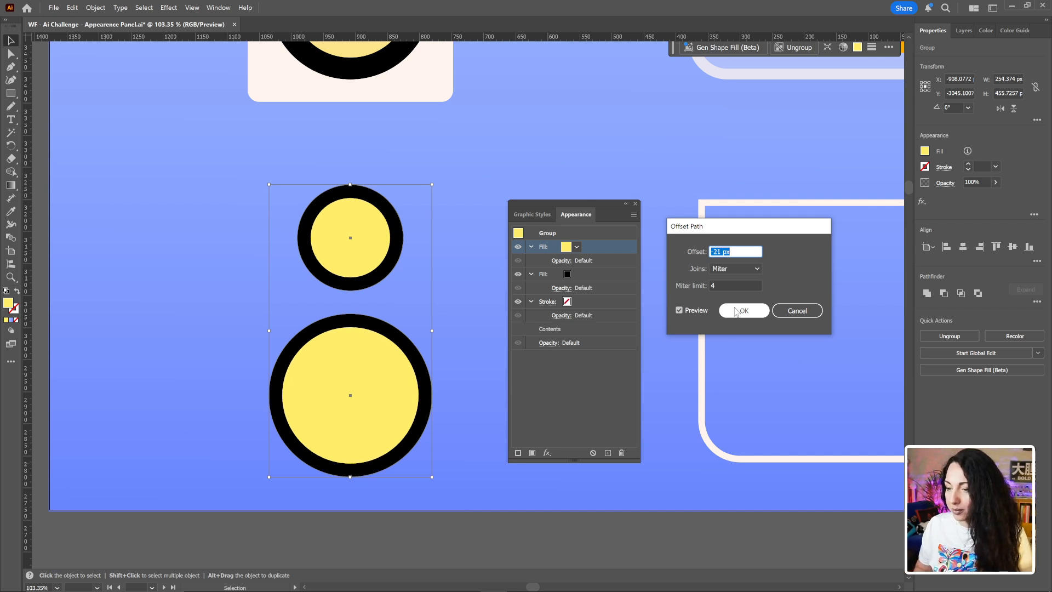
pyautogui.click(737, 310)
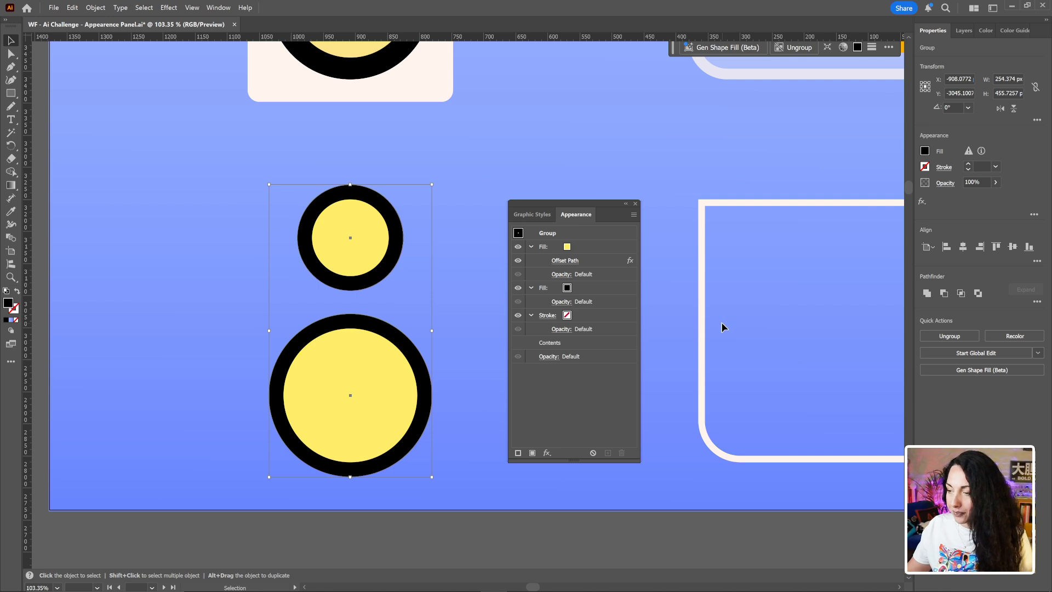
# - Edit the yellow fill's Offset Path effect and set the offset to -18 px
pyautogui.doubleClick(573, 261)
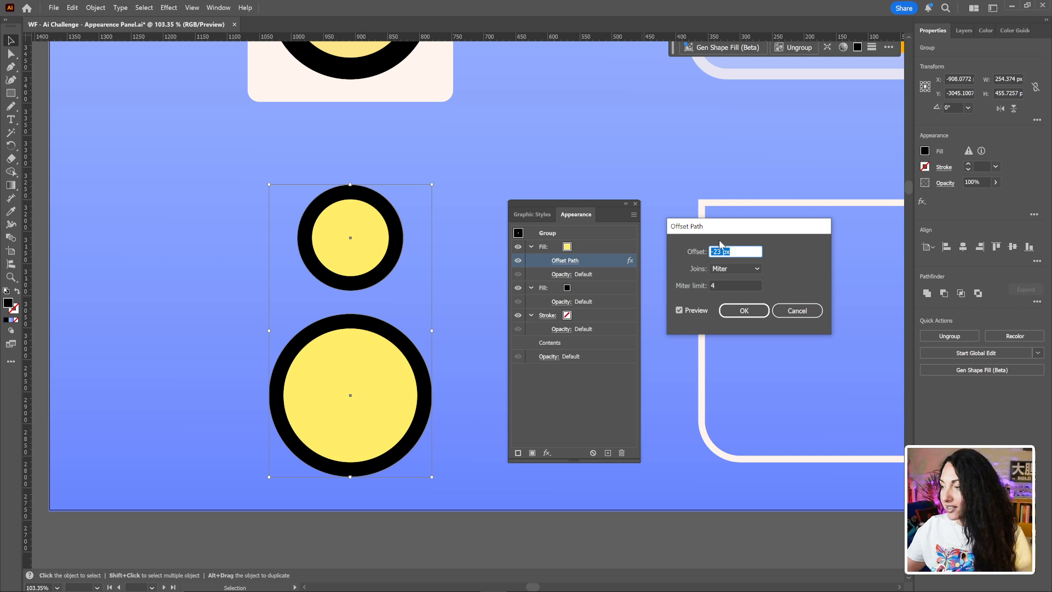
pyautogui.press('Up')
pyautogui.press('Up')
pyautogui.press('Up')
pyautogui.press('Up')
pyautogui.press('Up')
pyautogui.press('Up')
pyautogui.press('Up')
pyautogui.press('Up')
pyautogui.press('Up')
pyautogui.press('Up')
pyautogui.press('Up')
pyautogui.press('Up')
pyautogui.press('Up')
pyautogui.press('Up')
pyautogui.press('Down')
pyautogui.press('Down')
pyautogui.press('Down')
pyautogui.press('Down')
pyautogui.press('Down')
pyautogui.press('Down')
pyautogui.press('Down')
pyautogui.press('Down')
pyautogui.press('Down')
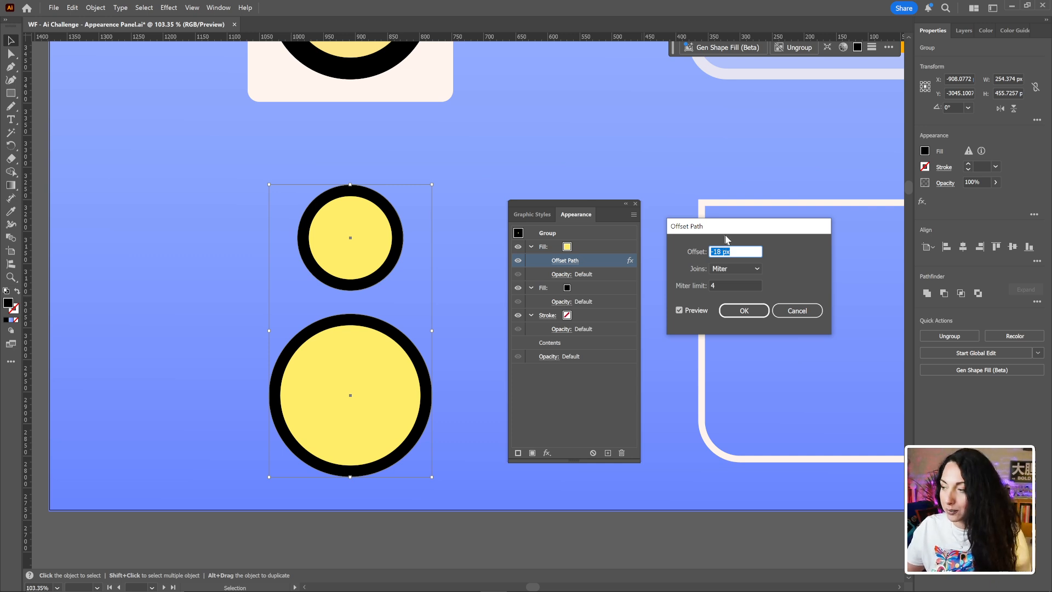
pyautogui.click(744, 312)
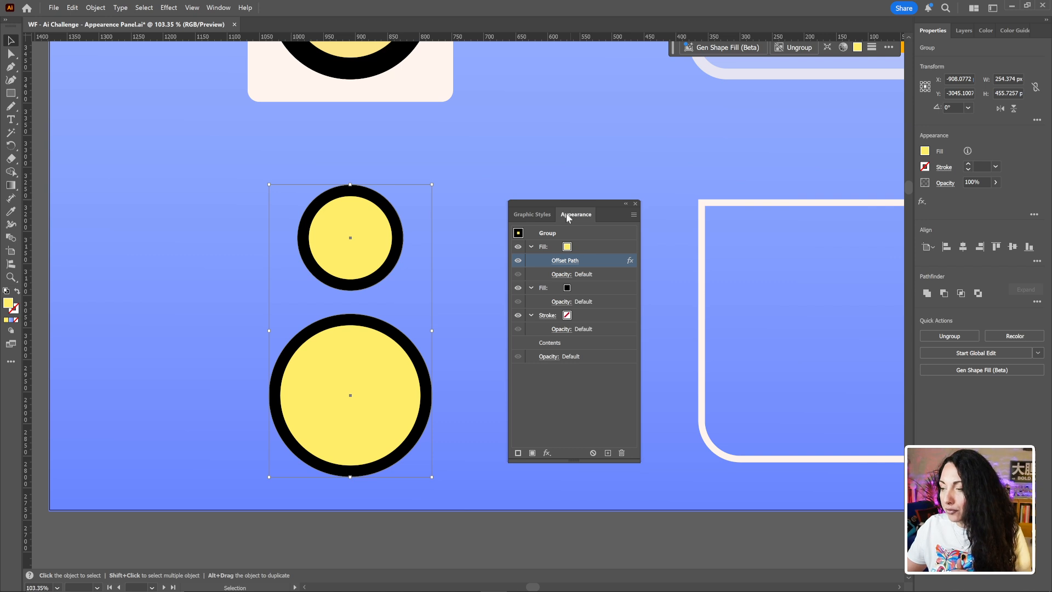
# - Duplicate the yellow fill together with its Offset Path effect and recolor the upper copy black
pyautogui.click(594, 245)
pyautogui.click(609, 453)
pyautogui.click(576, 246)
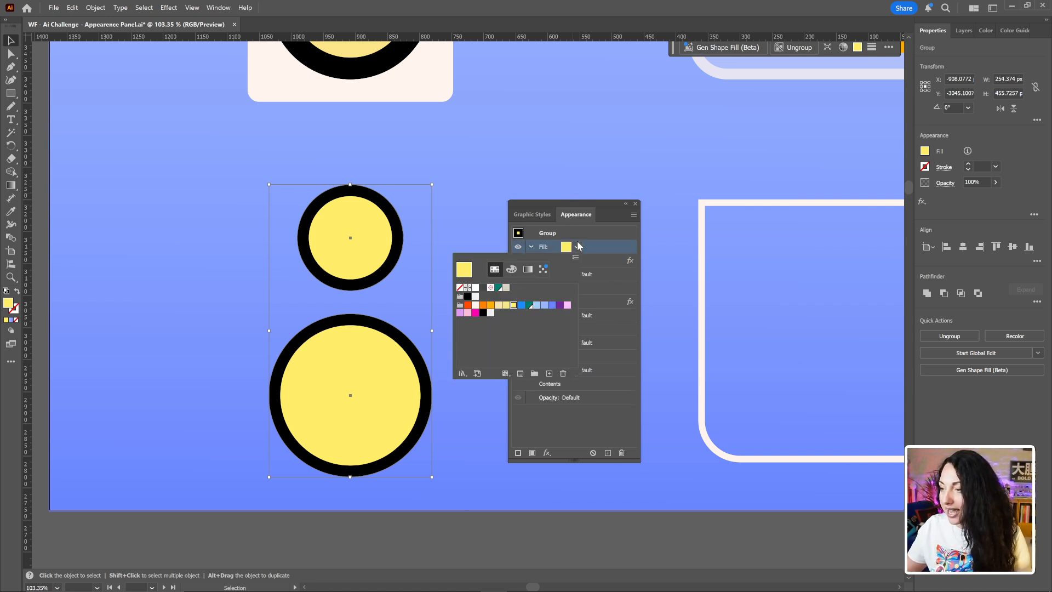
pyautogui.click(467, 296)
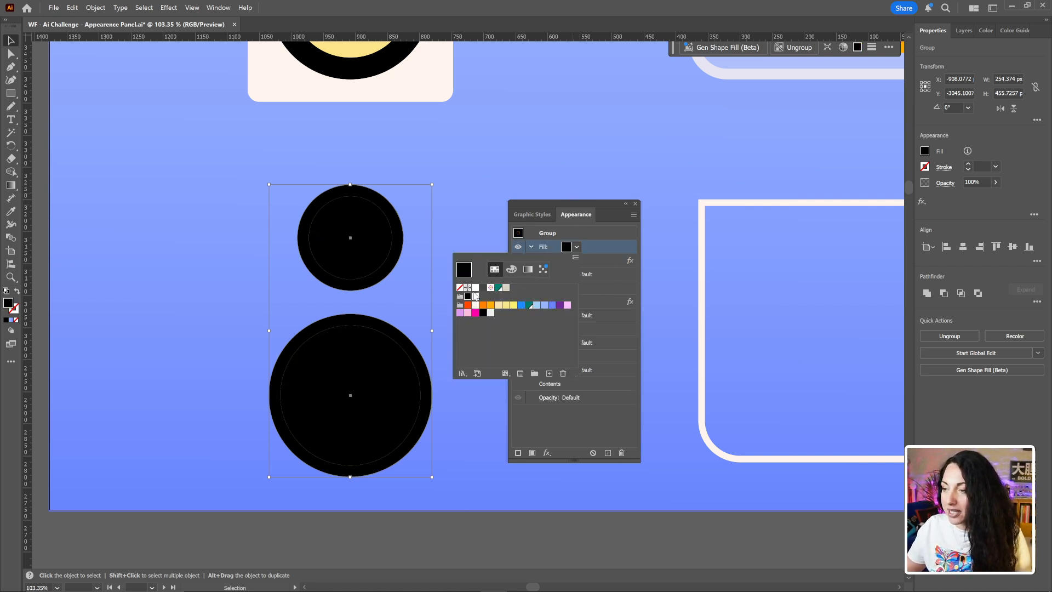
pyautogui.click(618, 241)
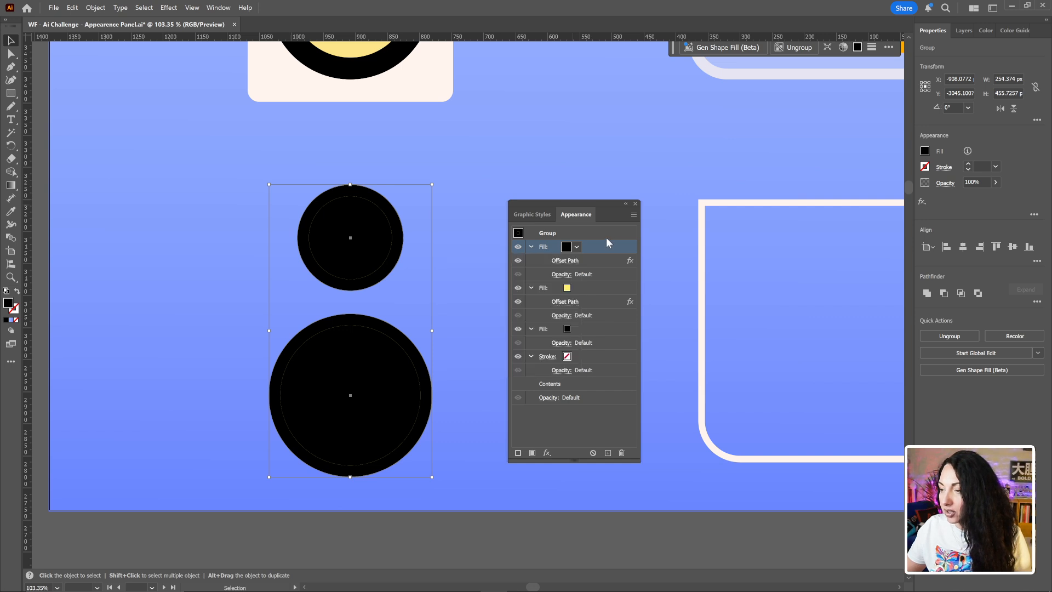
# - Set the Offset Path of the topmost black fill to -32 px
pyautogui.click(565, 261)
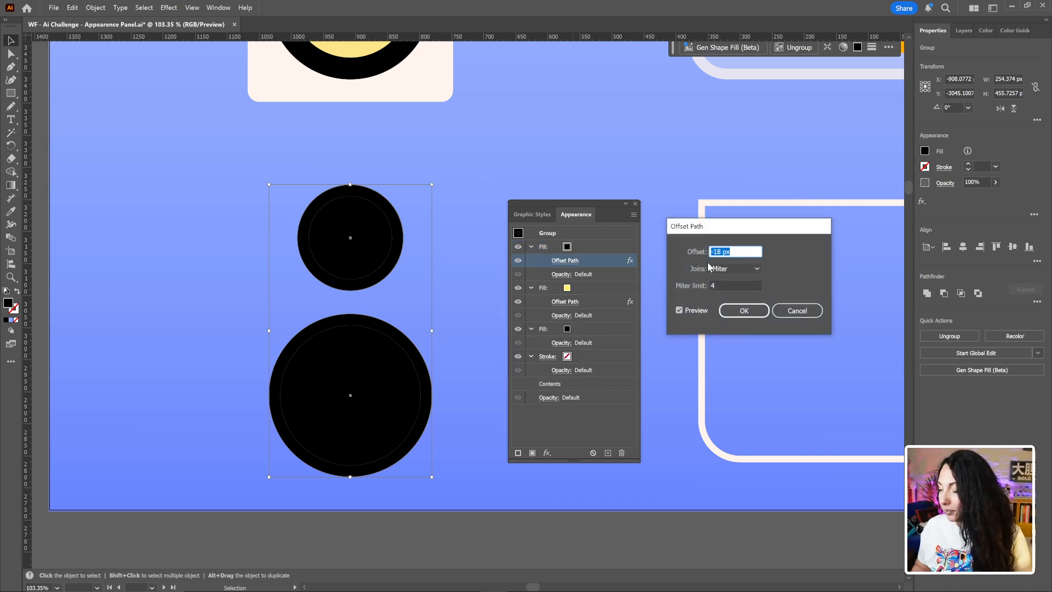
pyautogui.press('Down')
pyautogui.press('Down')
pyautogui.press('Down')
pyautogui.press('Down')
pyautogui.press('Down')
pyautogui.press('Down')
pyautogui.press('Down')
pyautogui.press('Down')
pyautogui.press('Down')
pyautogui.press('Down')
pyautogui.press('Down')
pyautogui.press('Down')
pyautogui.press('Down')
pyautogui.press('Down')
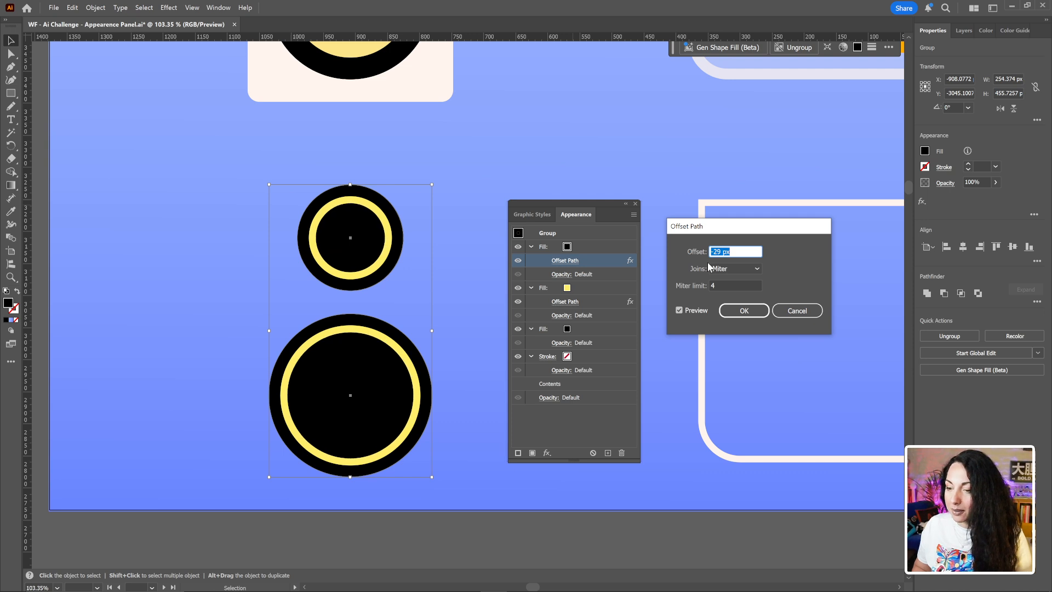
pyautogui.click(743, 310)
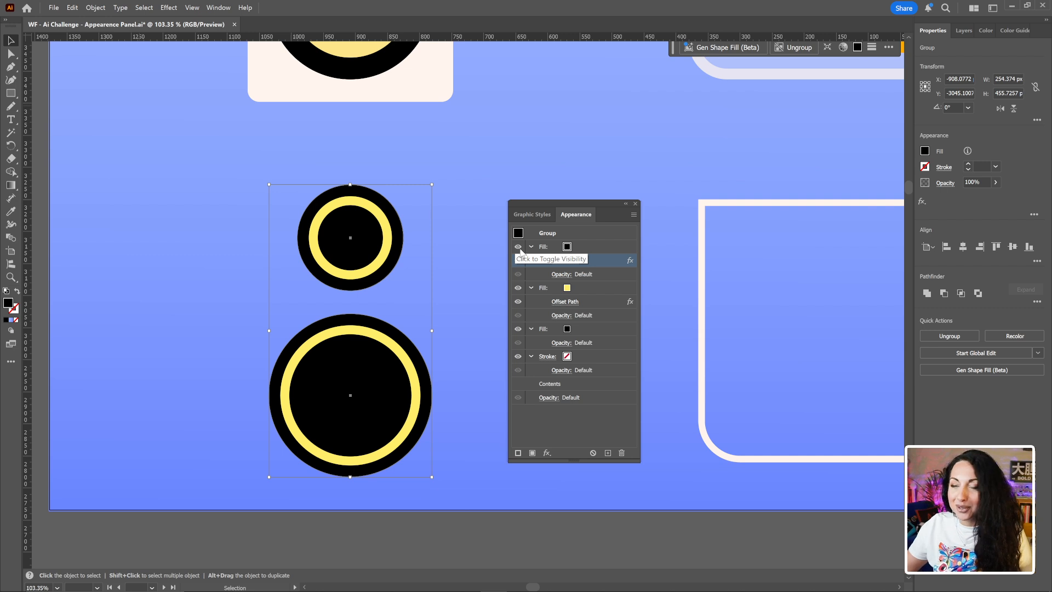
# - Toggle the visibility of the topmost black fill and the yellow fill to examine how the fills stack
pyautogui.click(518, 248)
pyautogui.click(517, 248)
pyautogui.click(518, 249)
pyautogui.click(522, 288)
pyautogui.click(518, 288)
pyautogui.click(519, 287)
pyautogui.click(519, 249)
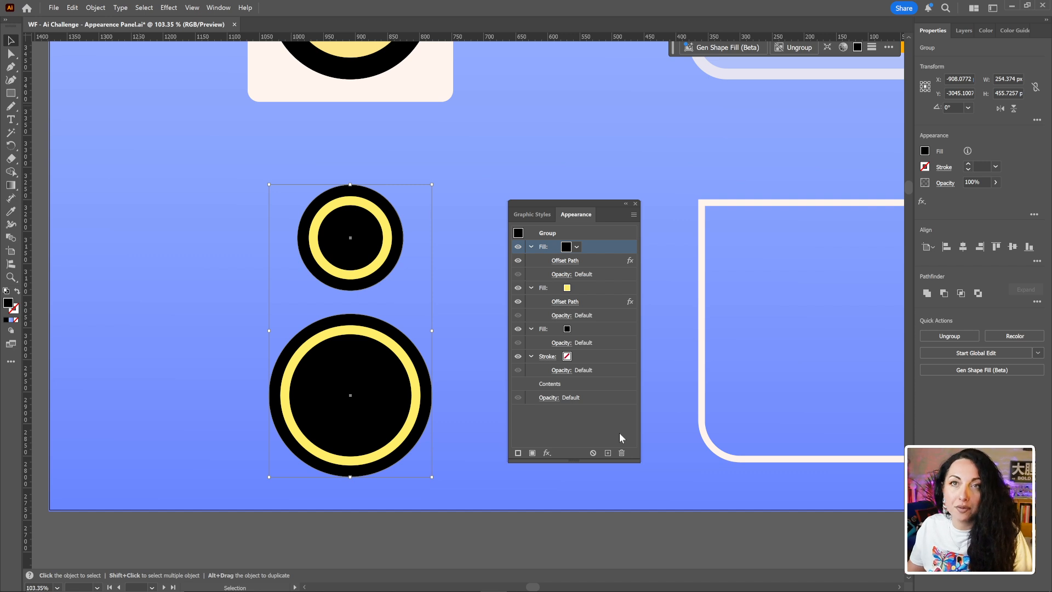
# - Add a new fill on top of the group's fill stack and color it off-white
pyautogui.click(588, 428)
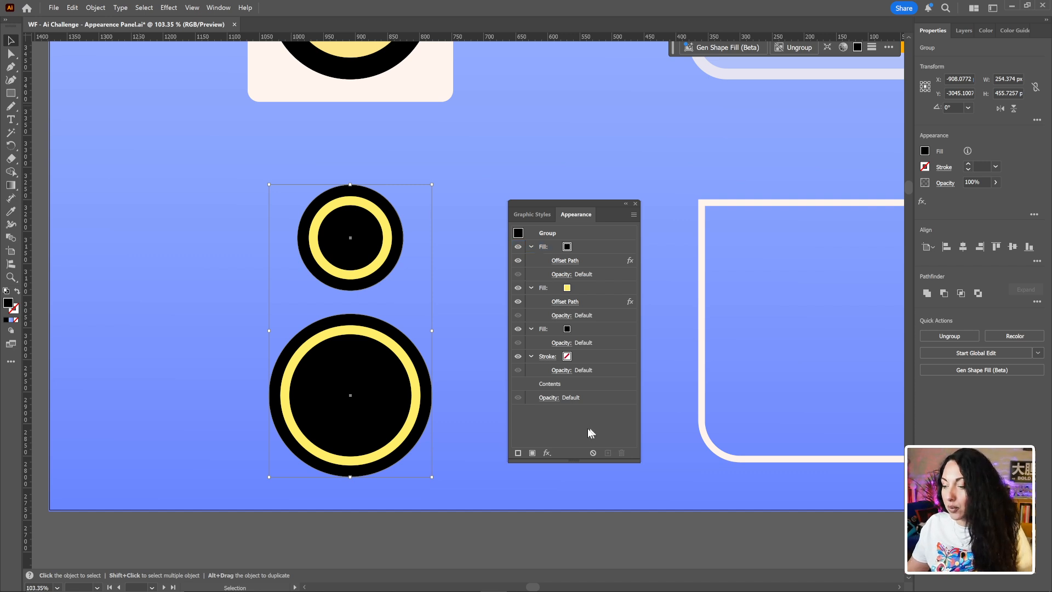
pyautogui.click(532, 454)
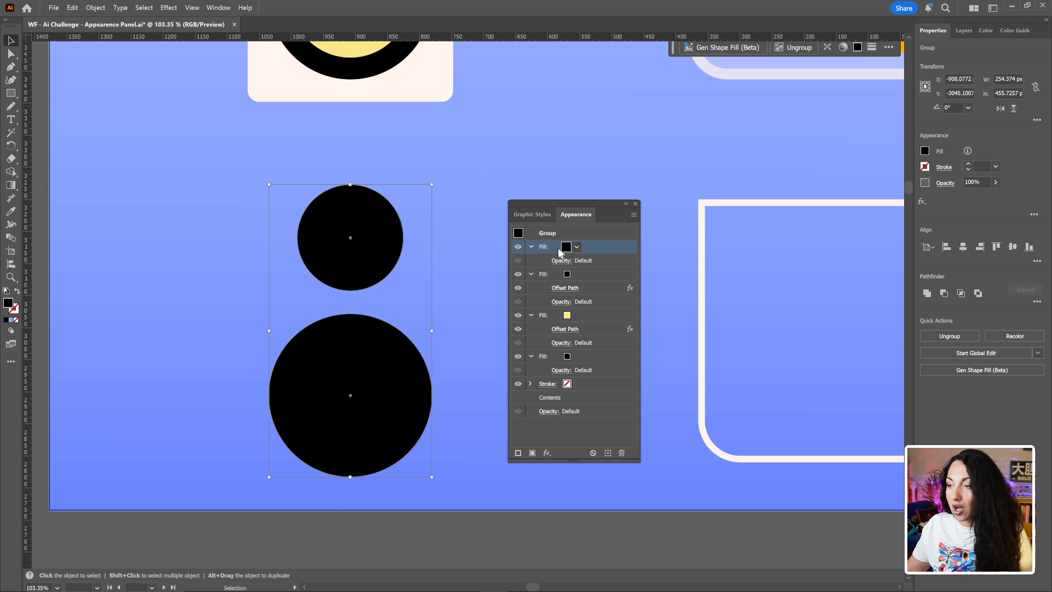
pyautogui.click(577, 246)
pyautogui.click(495, 311)
pyautogui.click(561, 439)
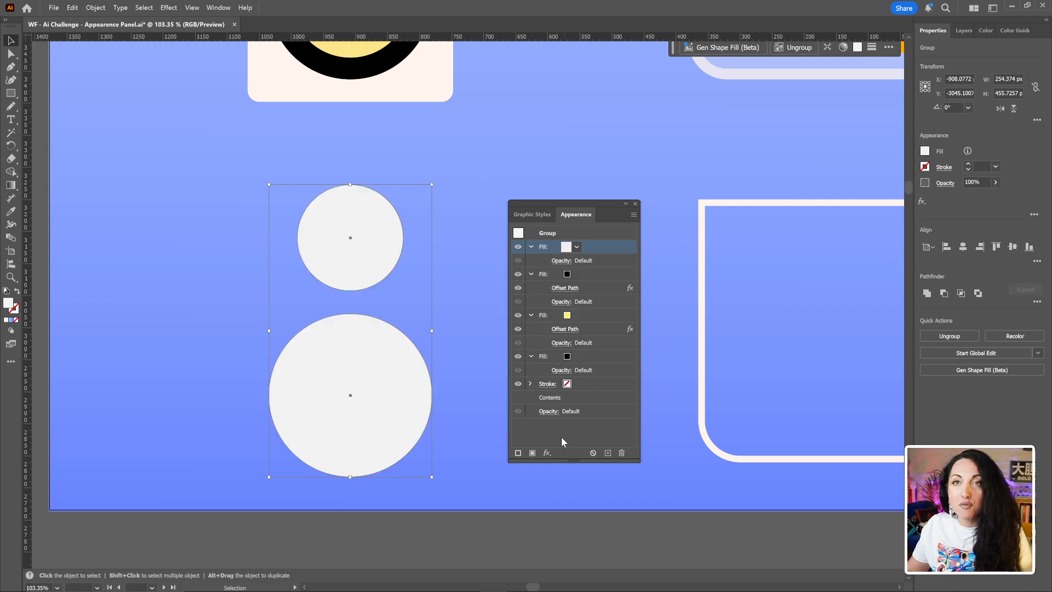
# - Move the off-white fill directly below the yellow fill in the stack and select the yellow fill
pyautogui.moveTo(591, 248)
pyautogui.mouseDown()
pyautogui.moveTo(597, 305)
pyautogui.moveTo(596, 251)
pyautogui.mouseUp()
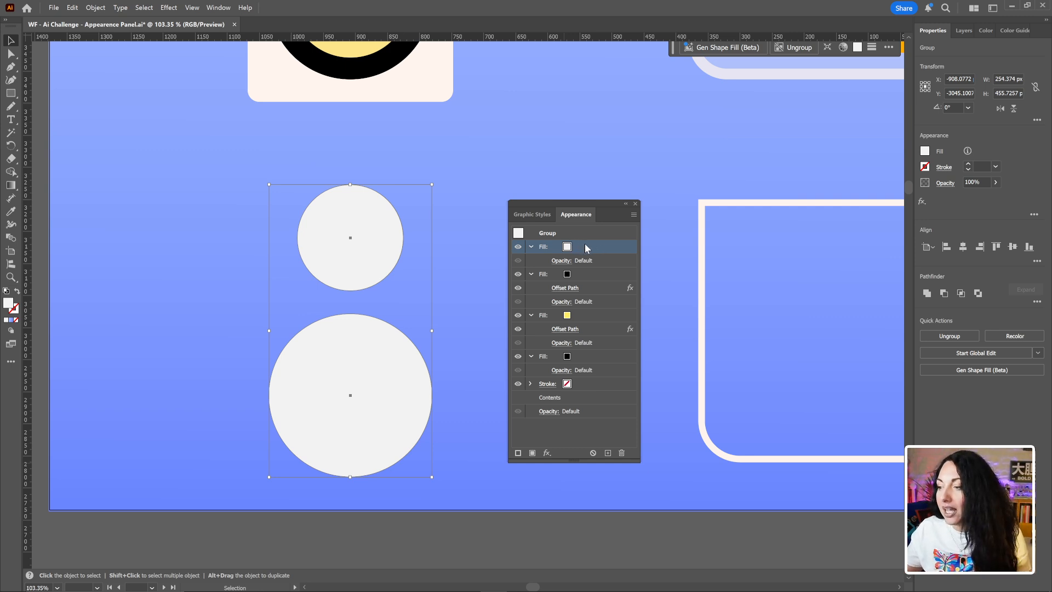
pyautogui.moveTo(585, 245); pyautogui.dragTo(592, 351)
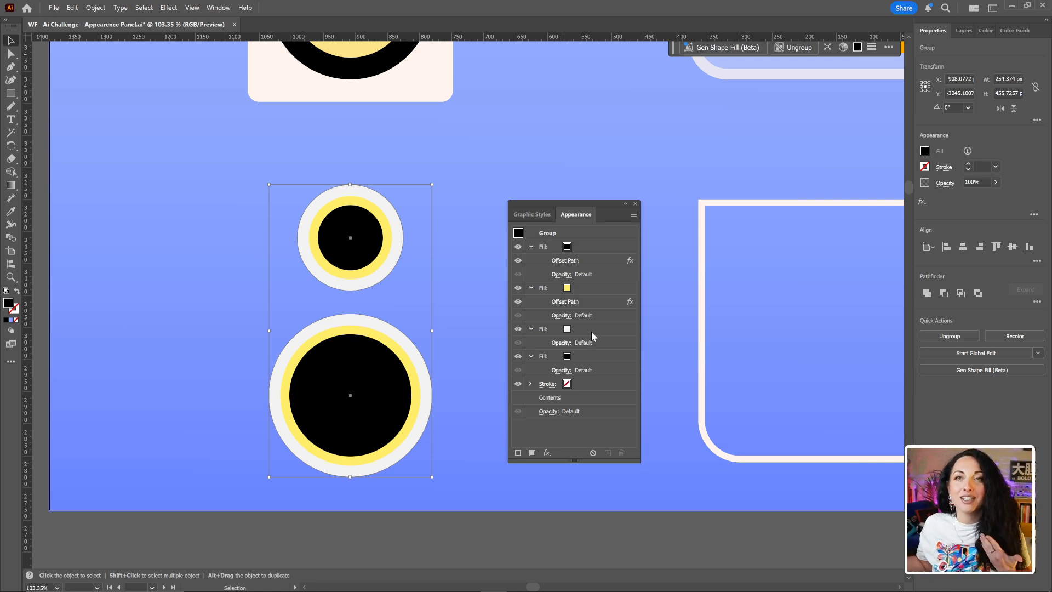
pyautogui.click(567, 289)
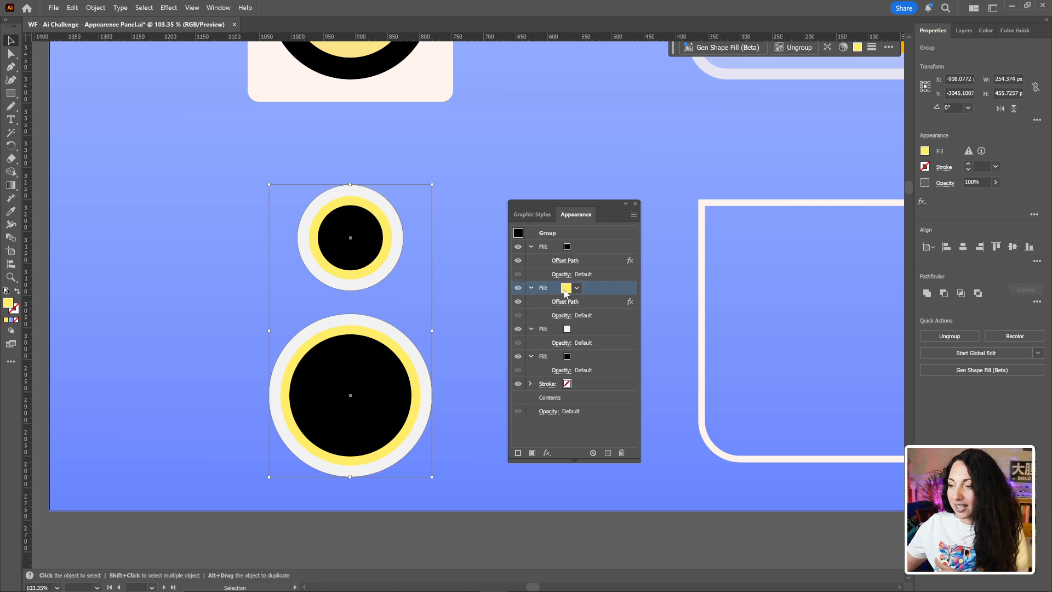
# - Try a dark green swatch on the yellow fill and restore its yellow swatch
pyautogui.click(577, 288)
pyautogui.click(529, 346)
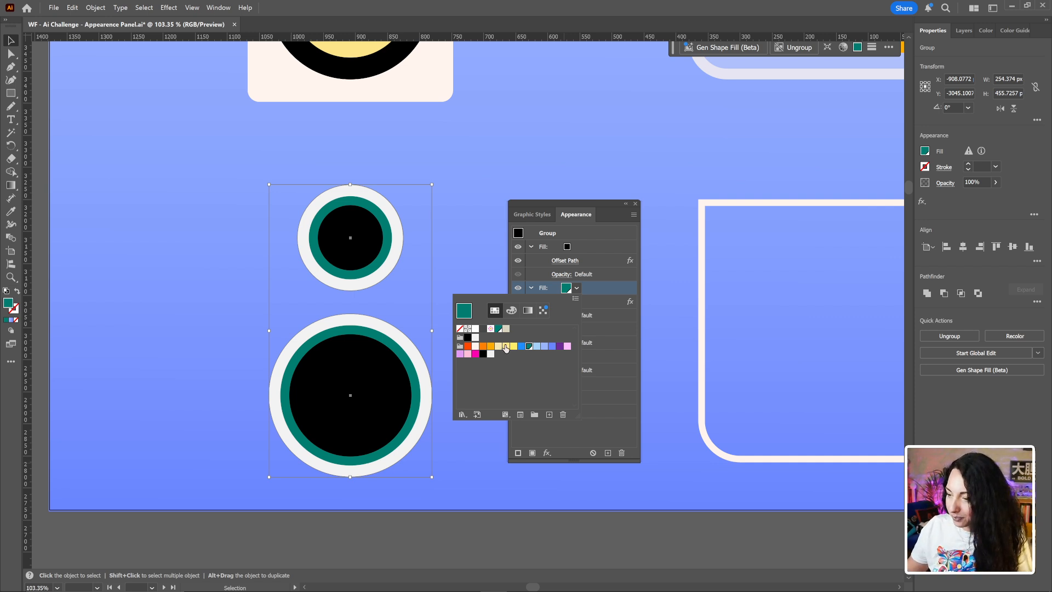
pyautogui.click(514, 345)
pyautogui.click(593, 237)
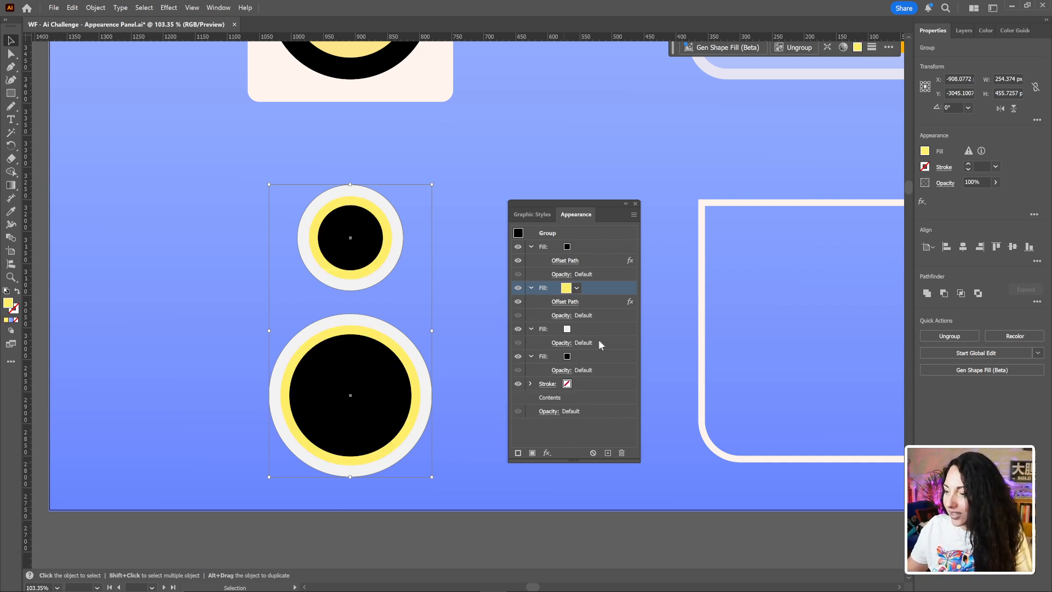
# - Move the off-white fill beneath the lower black fill in the stack and select it
pyautogui.moveTo(592, 330); pyautogui.dragTo(592, 380)
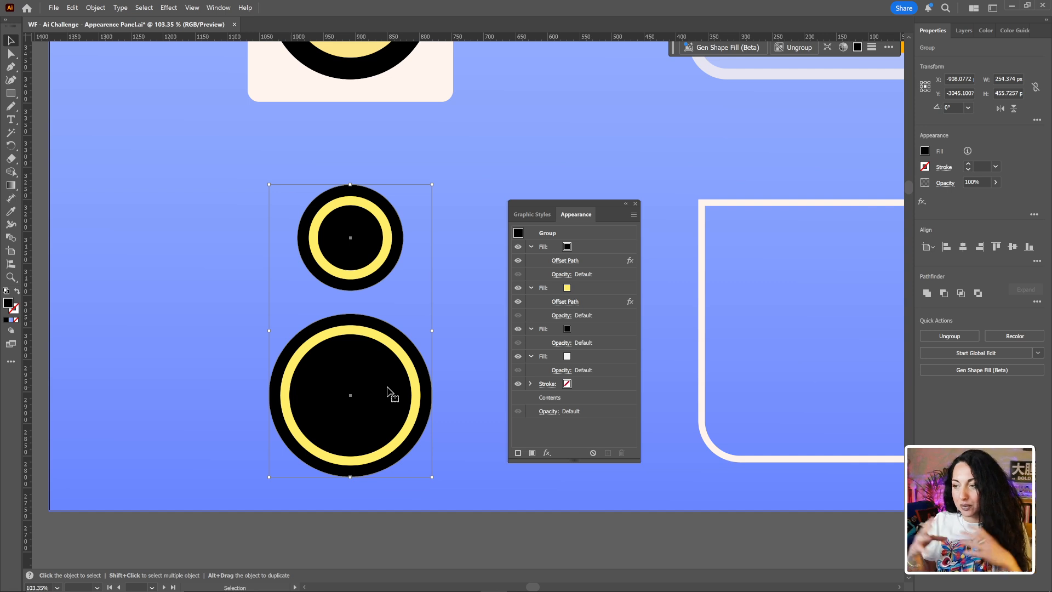
pyautogui.click(606, 357)
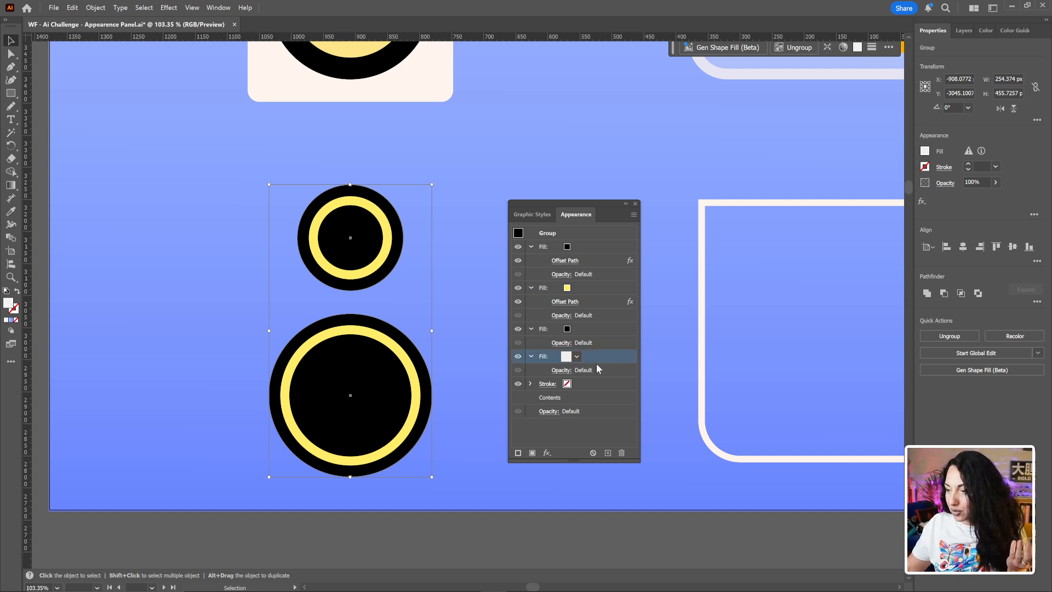
# - Try an Offset Path effect of 51 px on the off-white fill
pyautogui.click(546, 454)
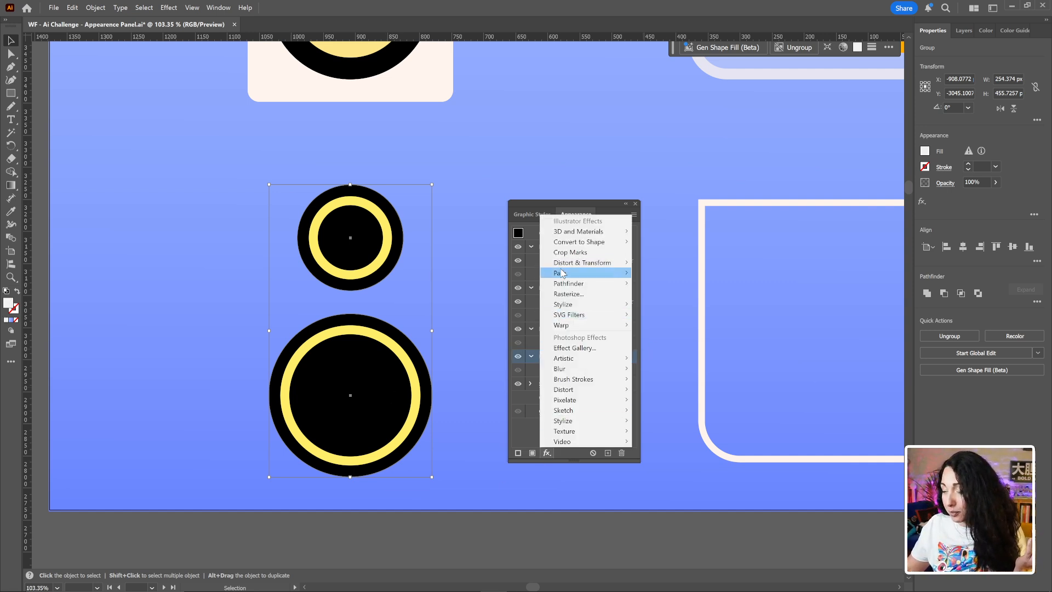
pyautogui.moveTo(564, 274)
pyautogui.click(648, 272)
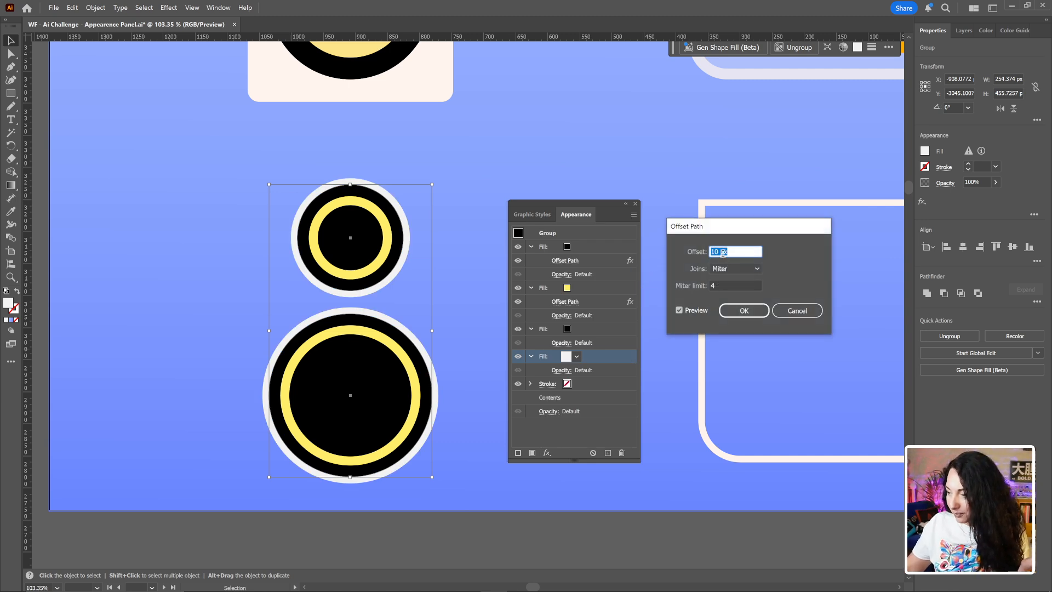
pyautogui.scroll(20, 723, 253)
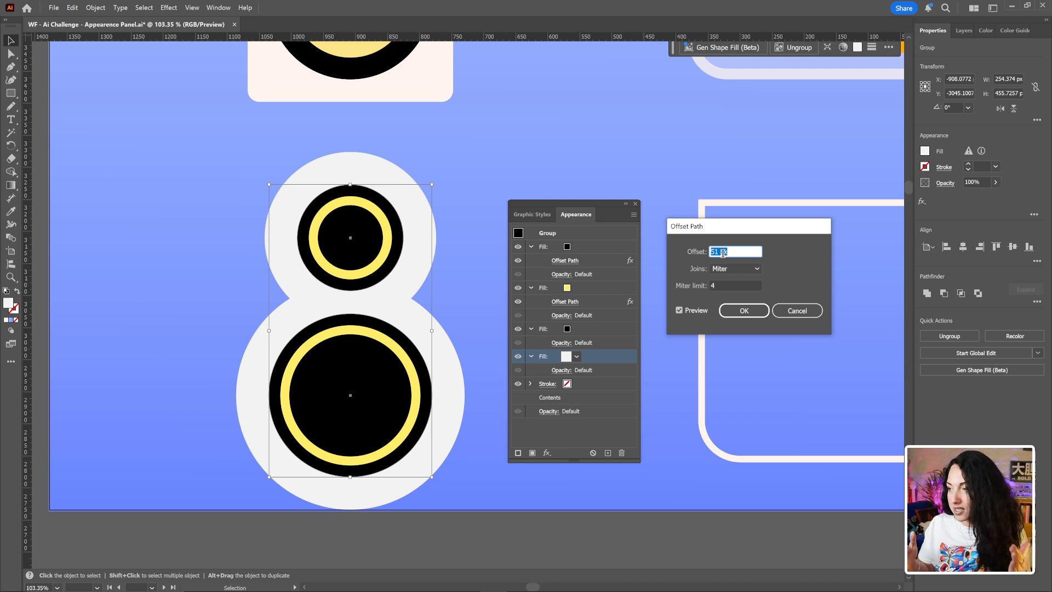
pyautogui.click(754, 311)
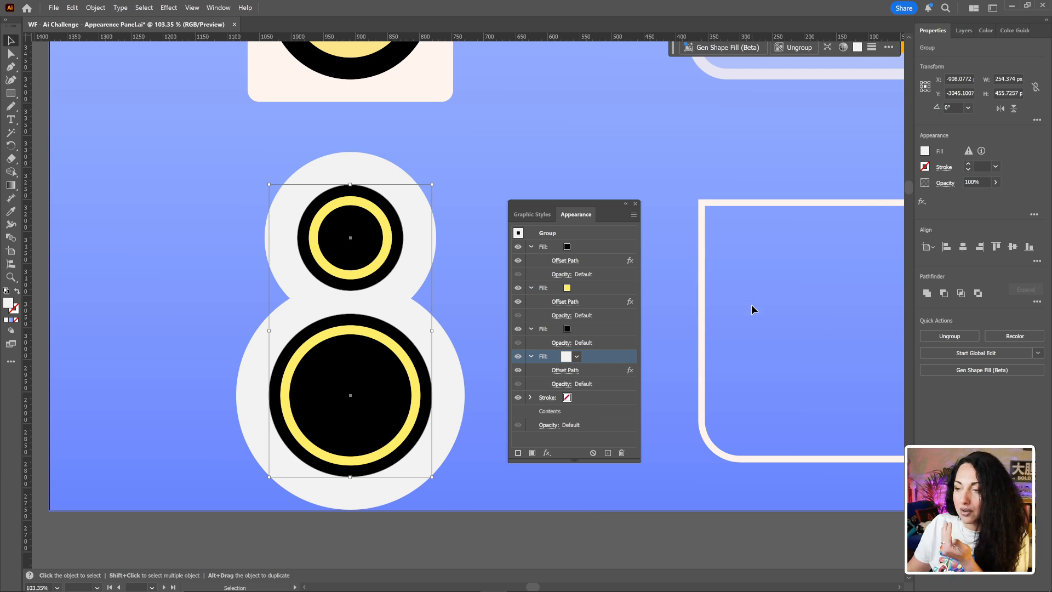
# - Toggle the visibility of the off-white fill's Offset Path effect and delete the effect
pyautogui.click(586, 372)
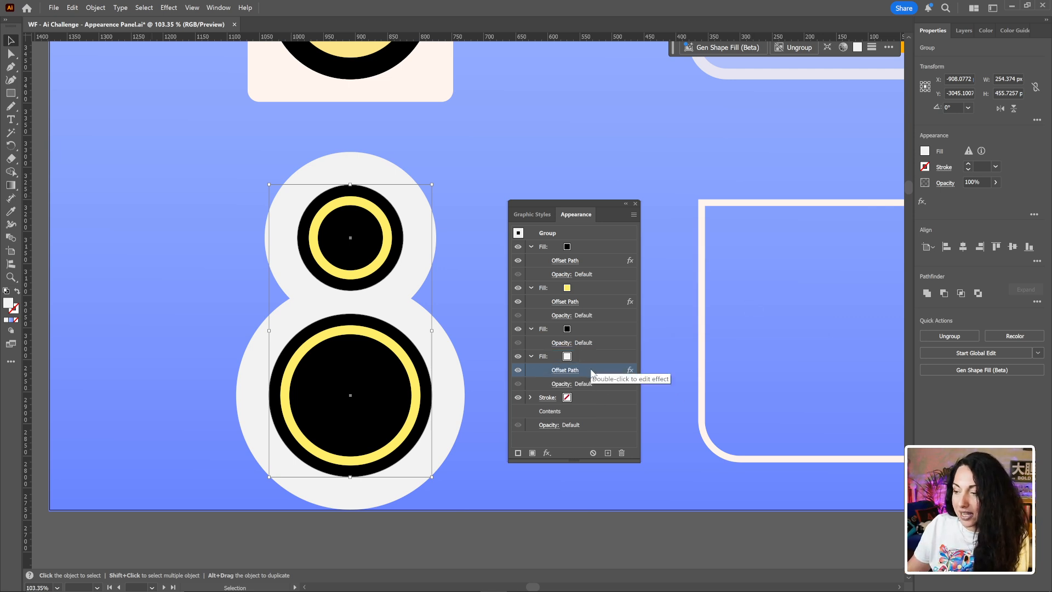
pyautogui.click(517, 370)
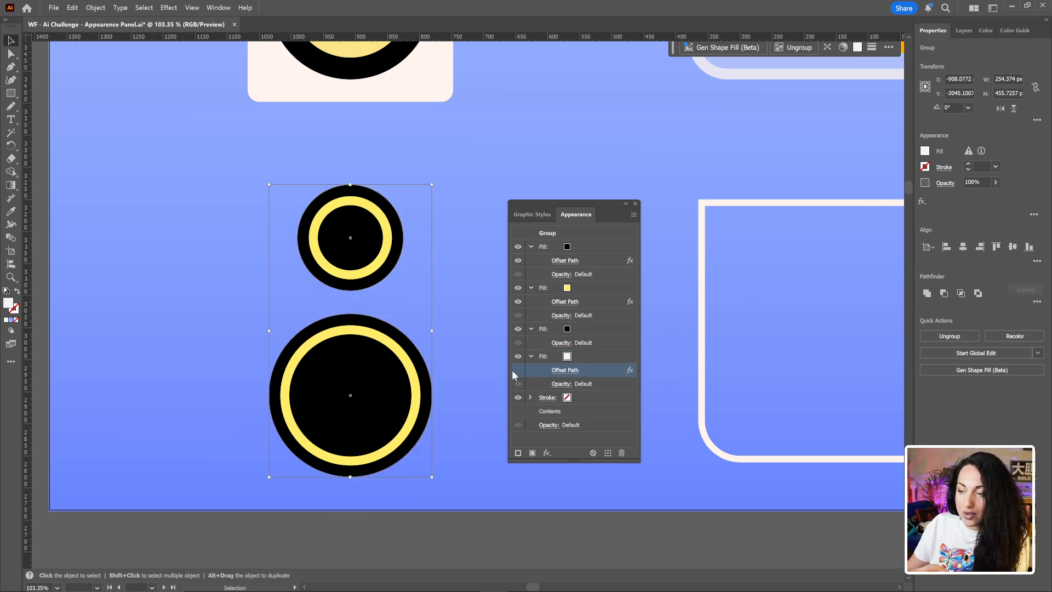
pyautogui.click(518, 371)
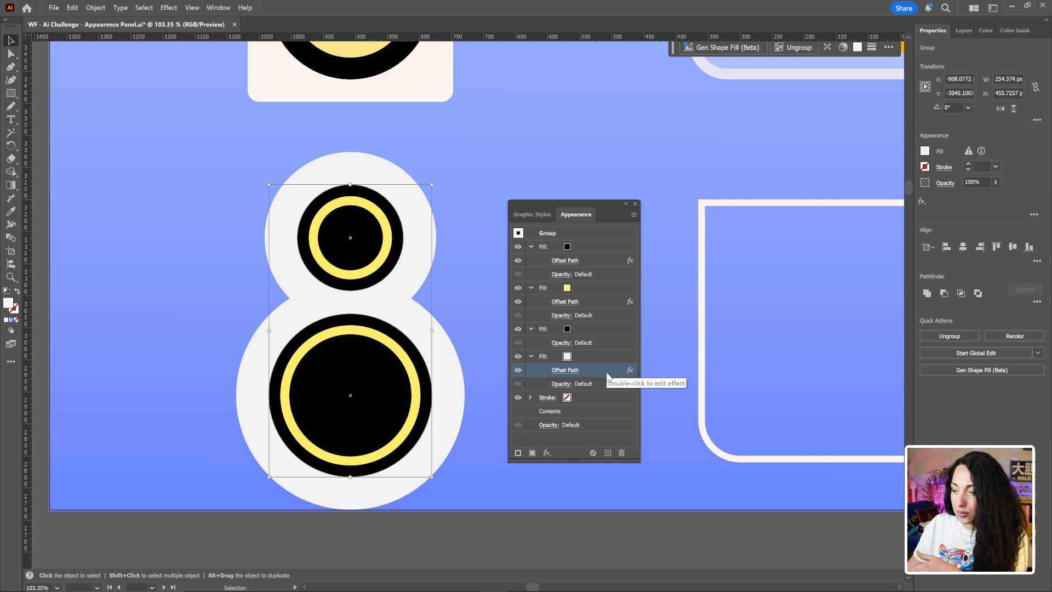
pyautogui.moveTo(606, 371); pyautogui.dragTo(622, 452)
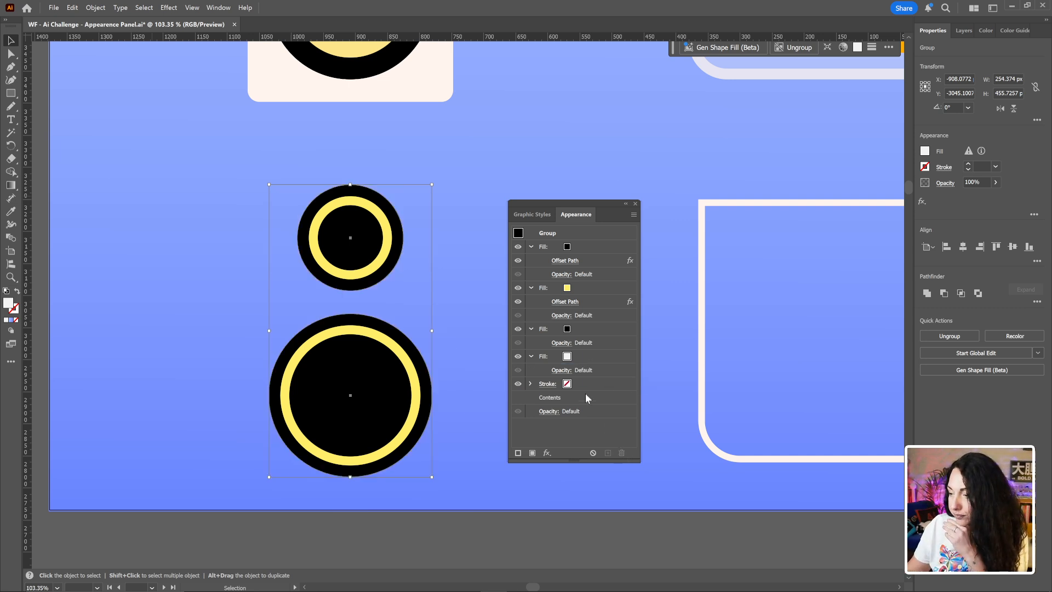
# - Start a Convert to Shape effect with the Rounded Rectangle shape on the off-white fill
pyautogui.click(582, 357)
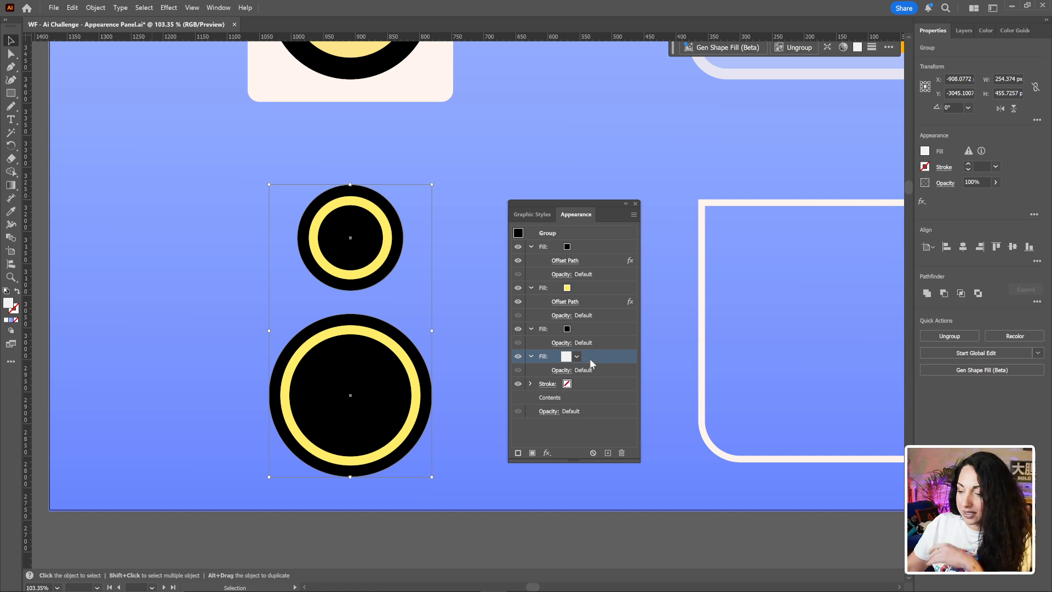
pyautogui.click(546, 453)
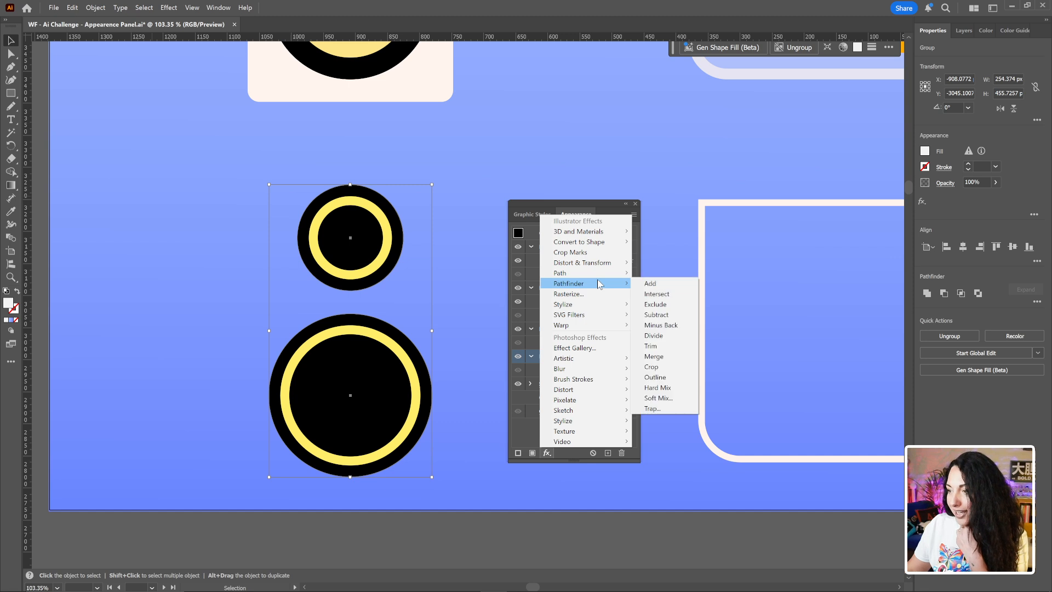
pyautogui.moveTo(601, 245)
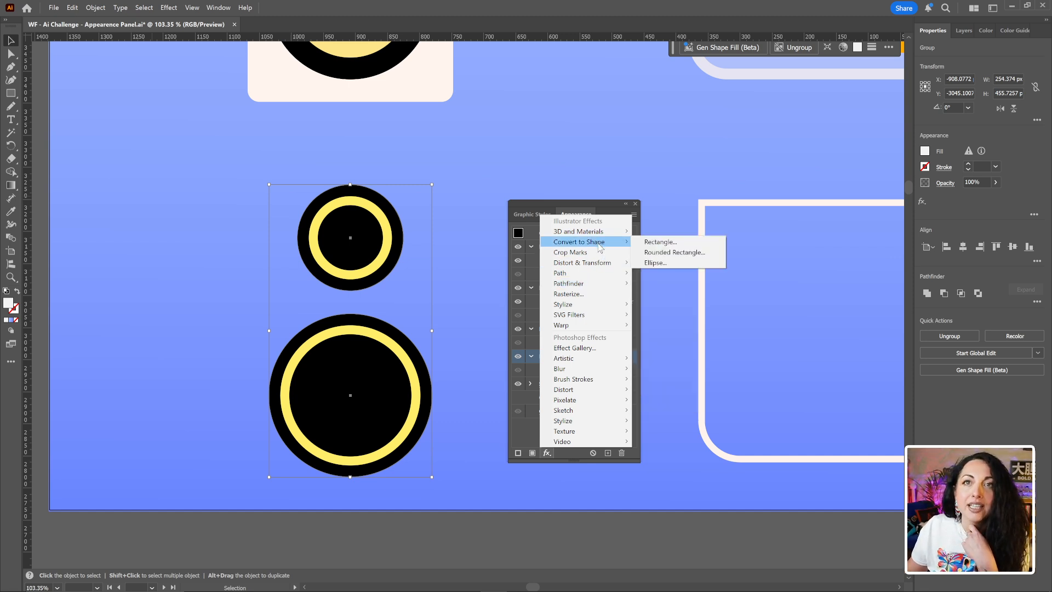
pyautogui.click(666, 255)
# - Preview the Rectangle and Ellipse options for the effect's shape and switch back to Rounded Rectangle
pyautogui.click(527, 231)
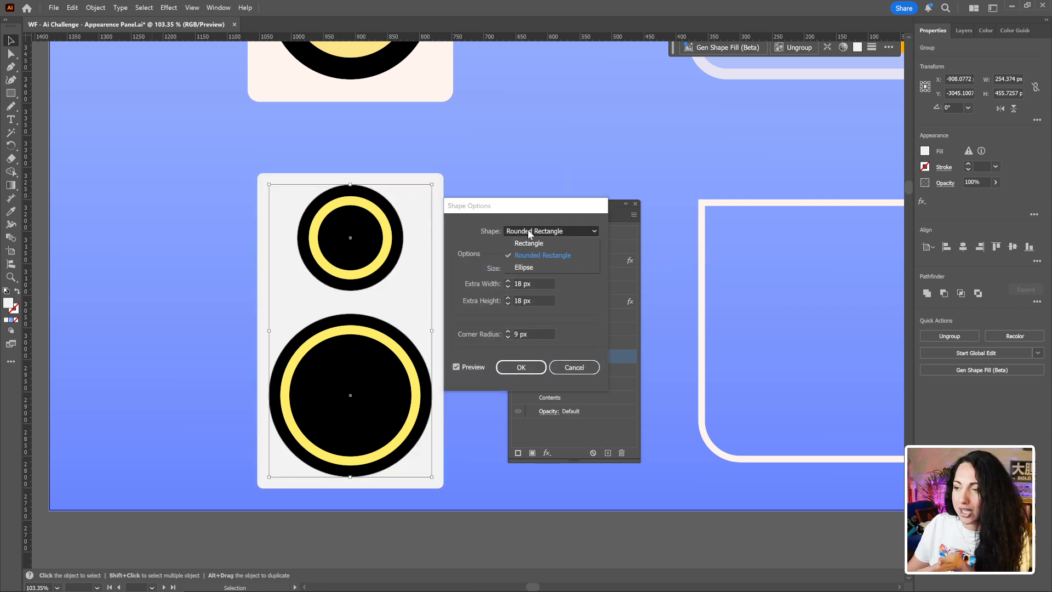
pyautogui.click(531, 241)
pyautogui.click(532, 235)
pyautogui.click(529, 267)
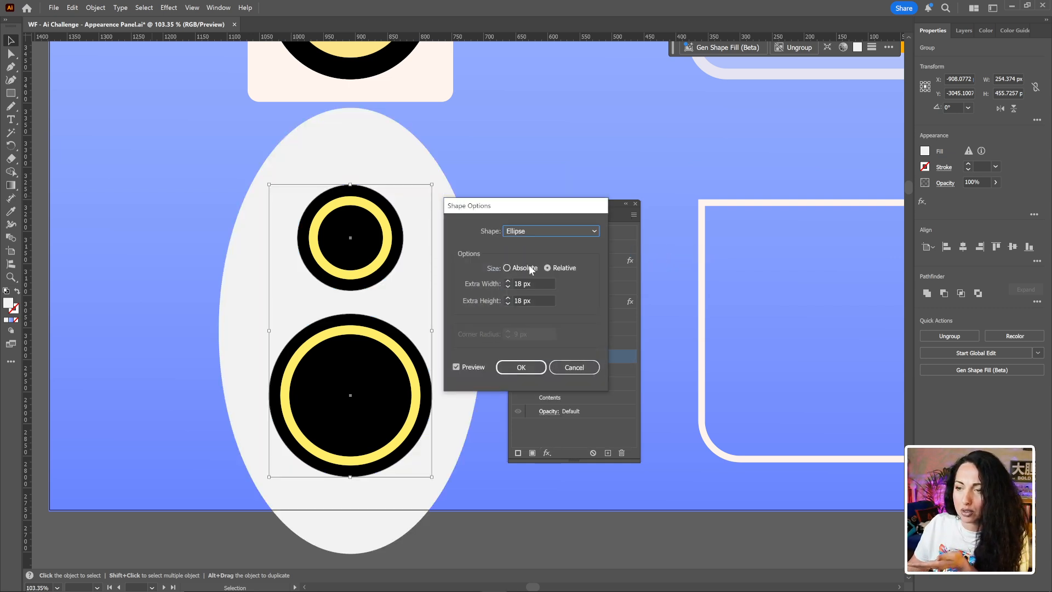
pyautogui.click(530, 235)
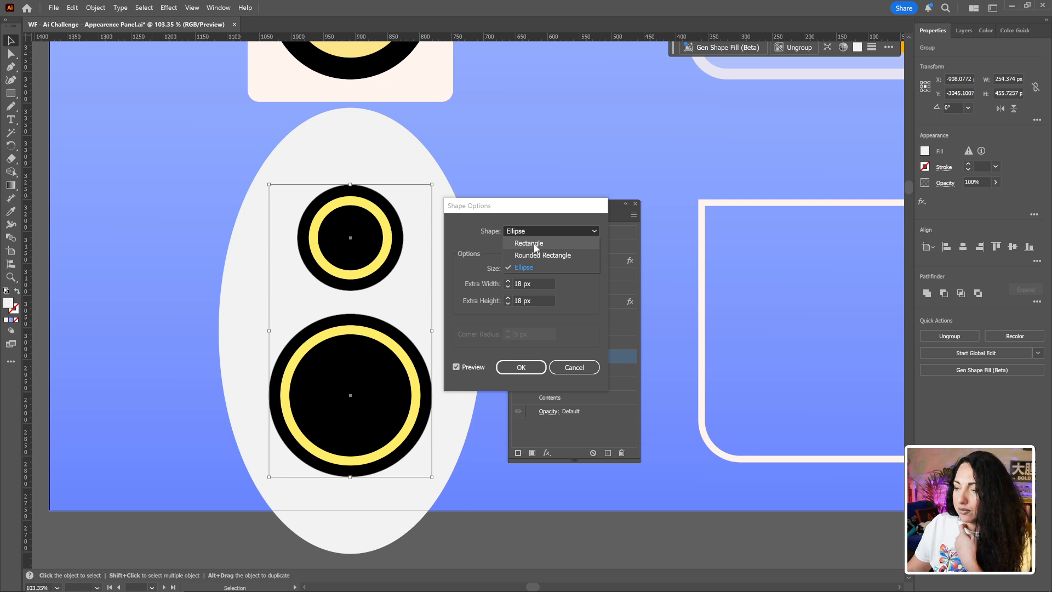
pyautogui.click(534, 254)
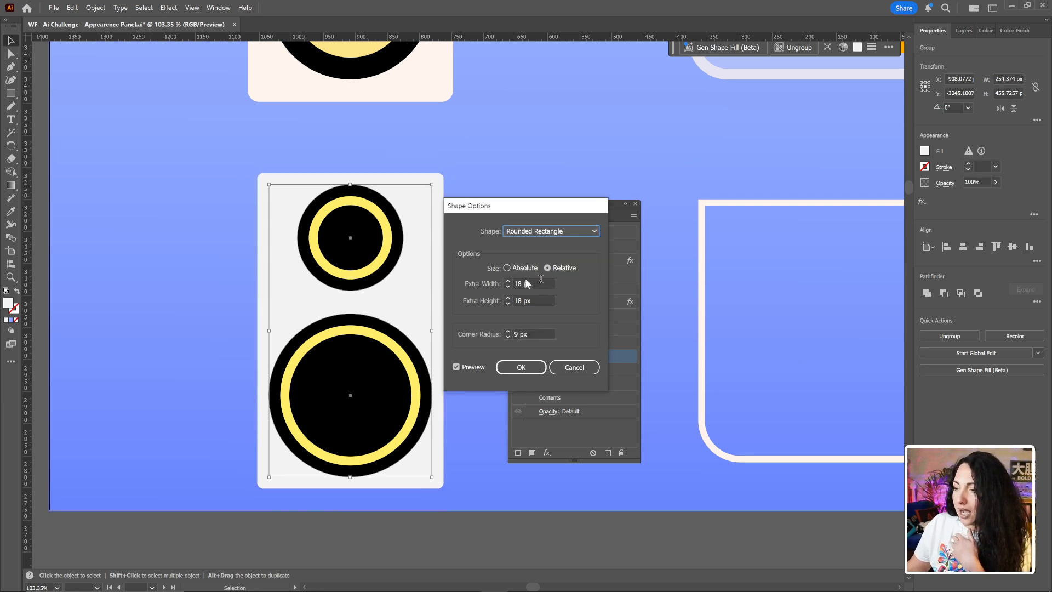
# - Set the rounded rectangle's relative extra width to 30 px and extra height to 20 px
pyautogui.click(508, 281)
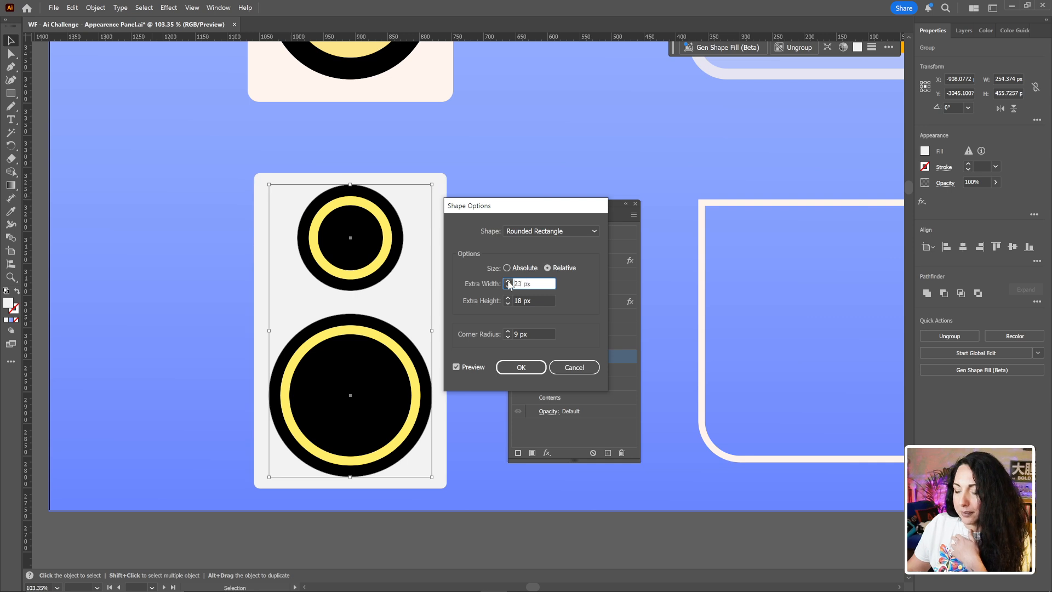
pyautogui.click(508, 281)
pyautogui.click(508, 281)
pyautogui.click(508, 281)
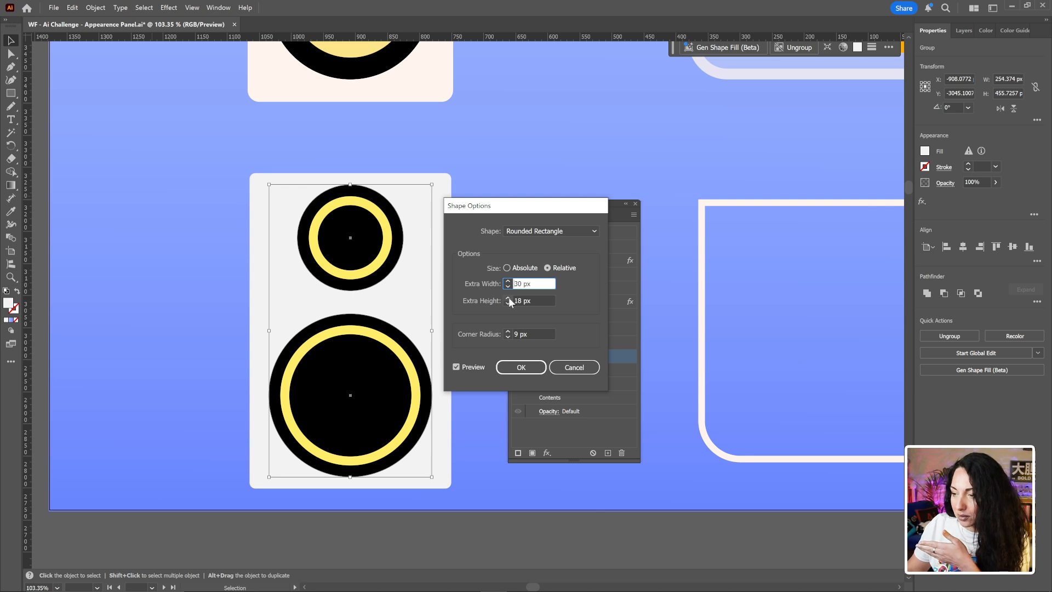
pyautogui.click(508, 298)
pyautogui.click(508, 298)
# - Set the rounded rectangle's corner radius to 24 px and apply the shape effect
pyautogui.click(508, 332)
pyautogui.click(508, 332)
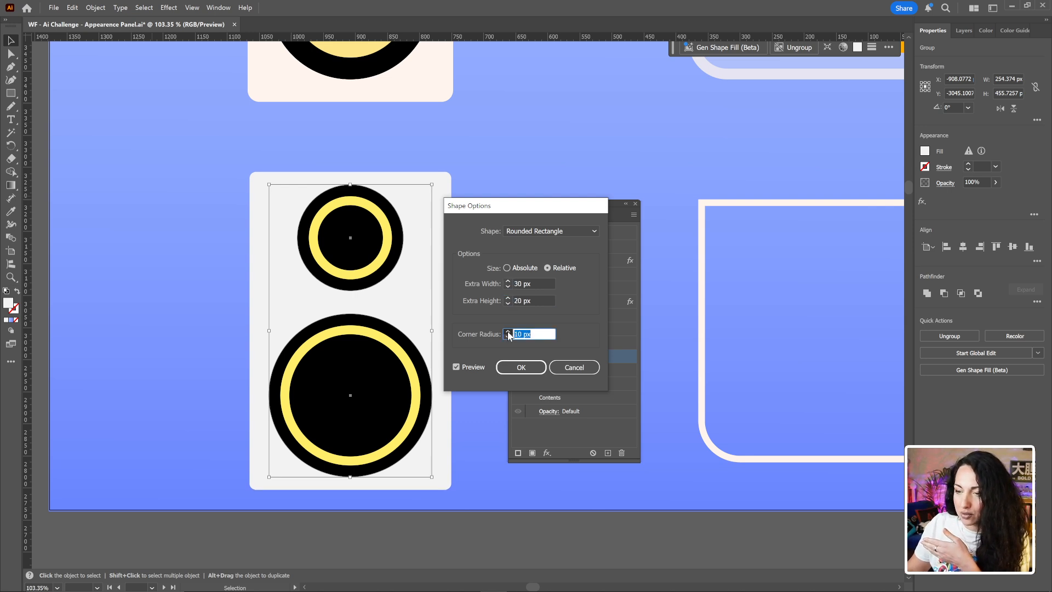
pyautogui.click(508, 332)
pyautogui.click(508, 332)
pyautogui.click(508, 333)
pyautogui.click(508, 337)
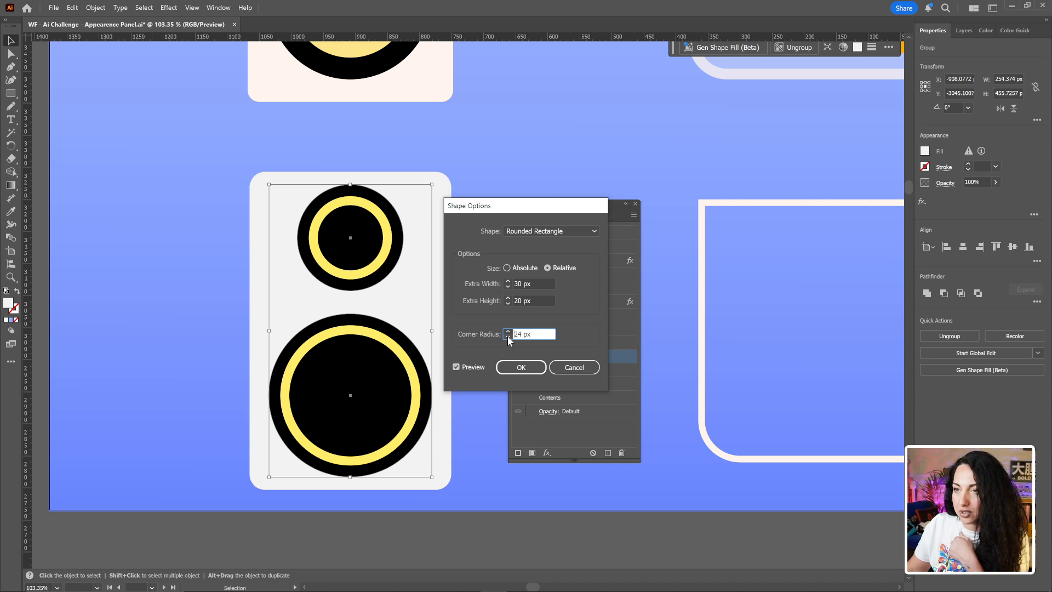
pyautogui.click(469, 366)
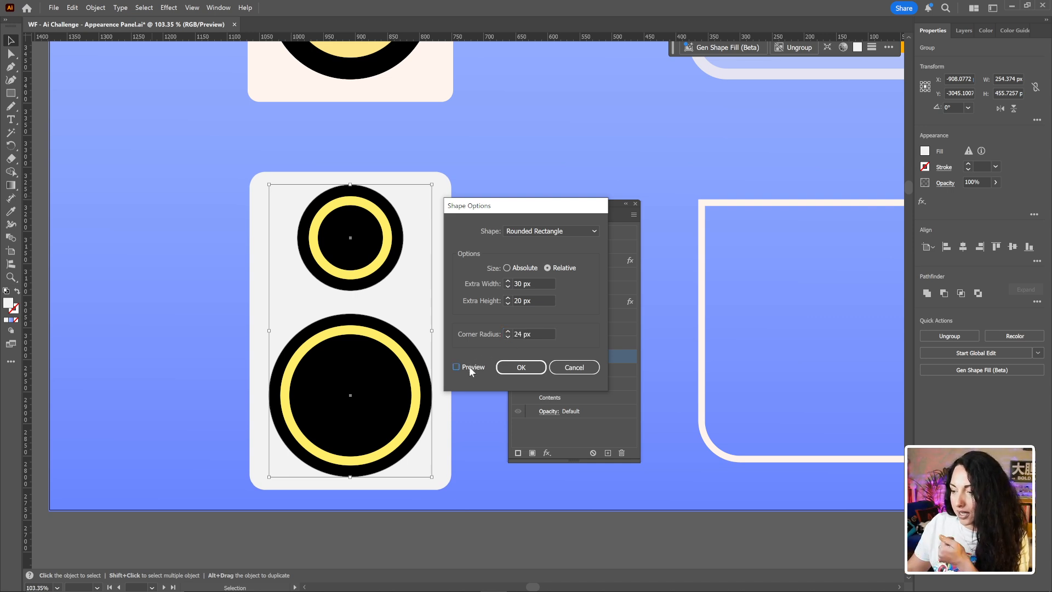
pyautogui.click(509, 371)
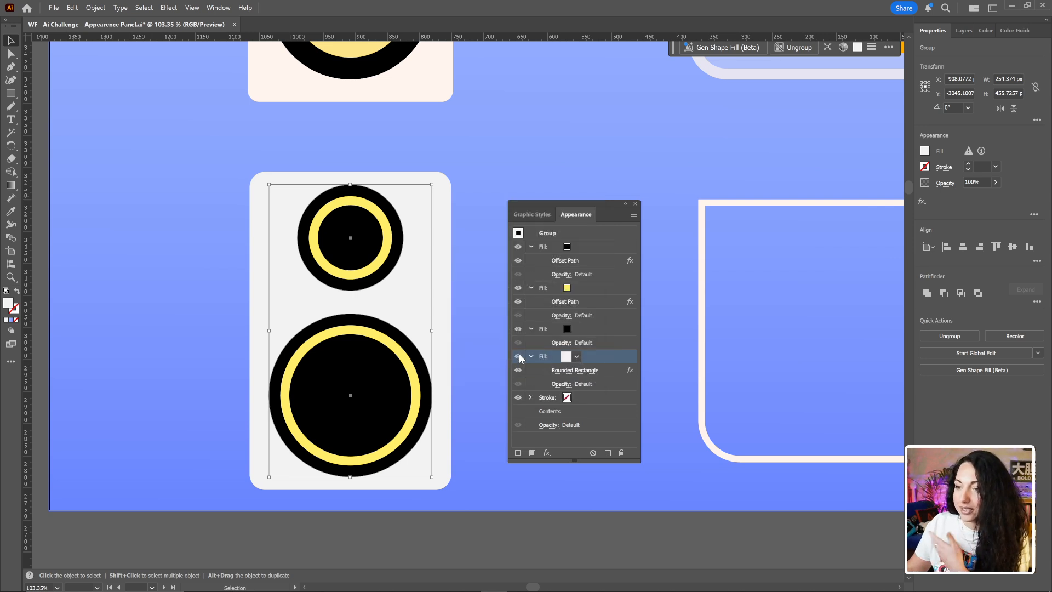
# - Toggle the off-white fill's visibility to examine its contribution to the speaker
pyautogui.click(519, 356)
pyautogui.click(518, 357)
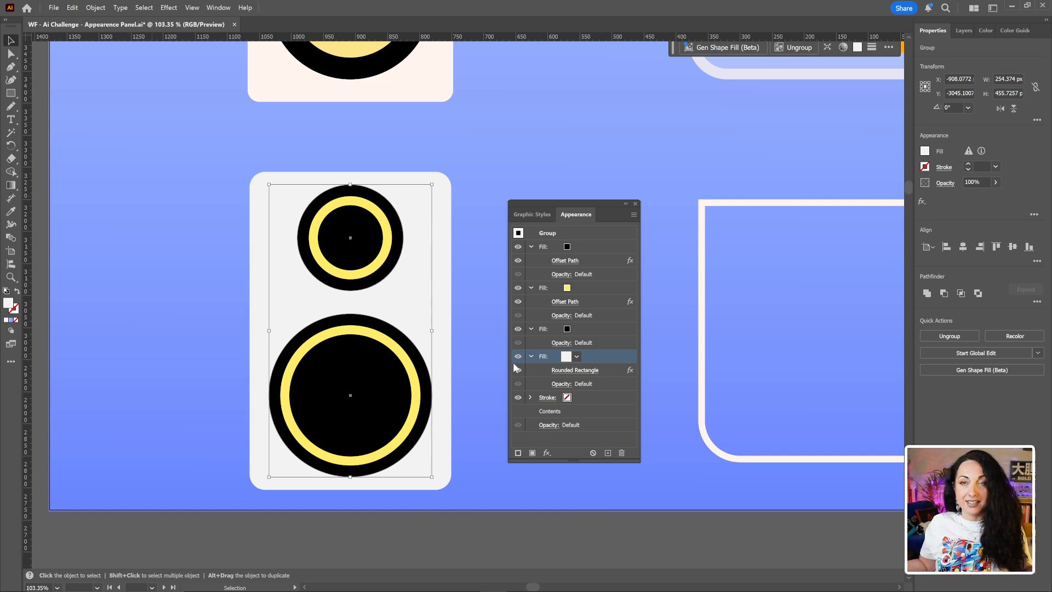
# - Select the upper speaker group and toggle its Rounded Rectangle effect to examine how its body is built
pyautogui.click(468, 246)
pyautogui.scroll(-2, 377, 345)
pyautogui.moveTo(409, 340); pyautogui.dragTo(270, 380)
pyautogui.moveTo(440, 235); pyautogui.dragTo(390, 369)
pyautogui.click(357, 301)
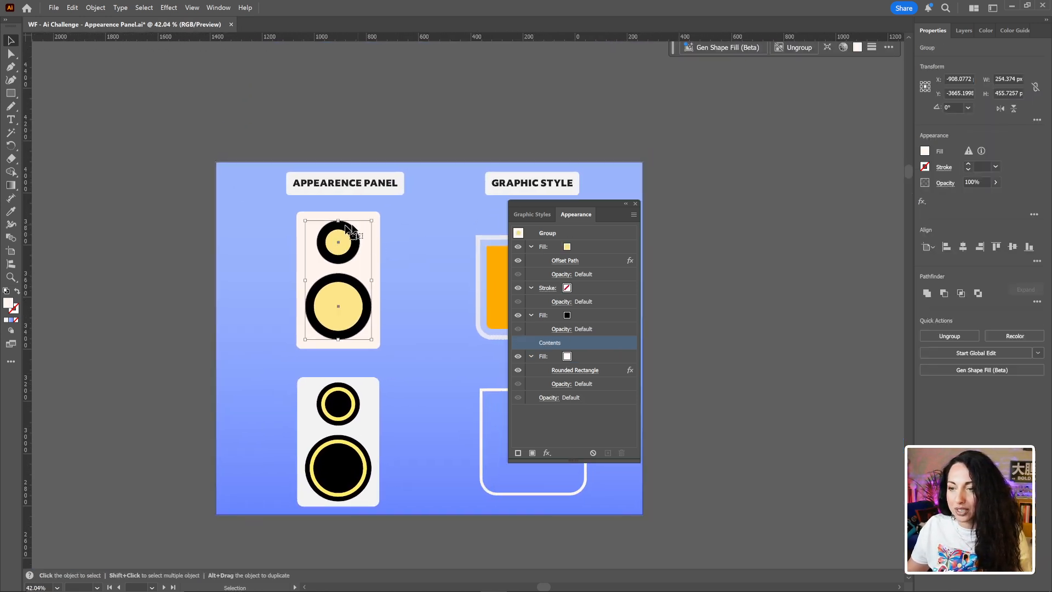
pyautogui.moveTo(557, 209); pyautogui.dragTo(454, 204)
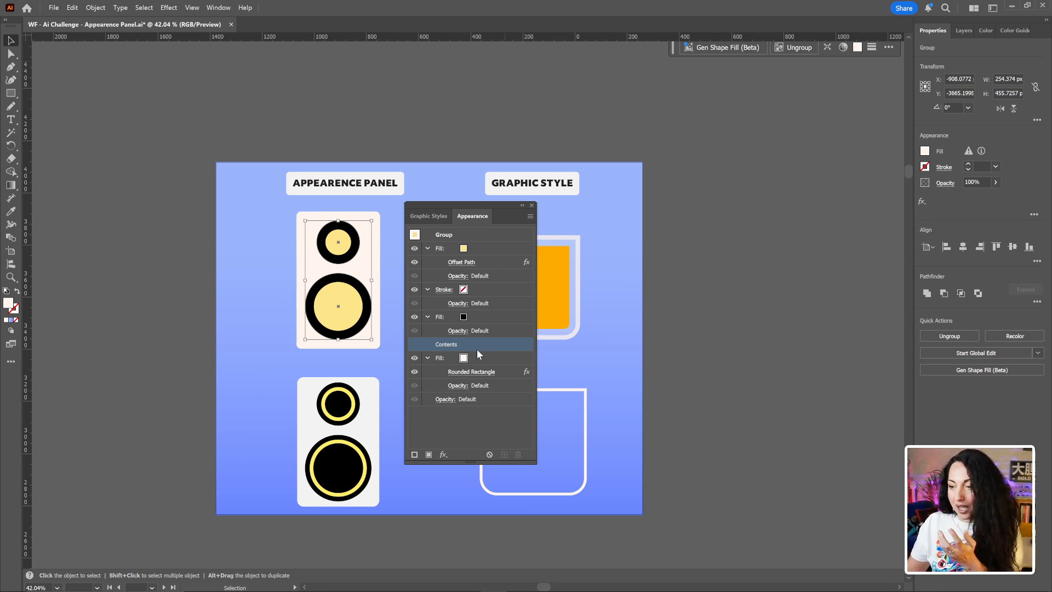
pyautogui.click(415, 371)
pyautogui.click(415, 372)
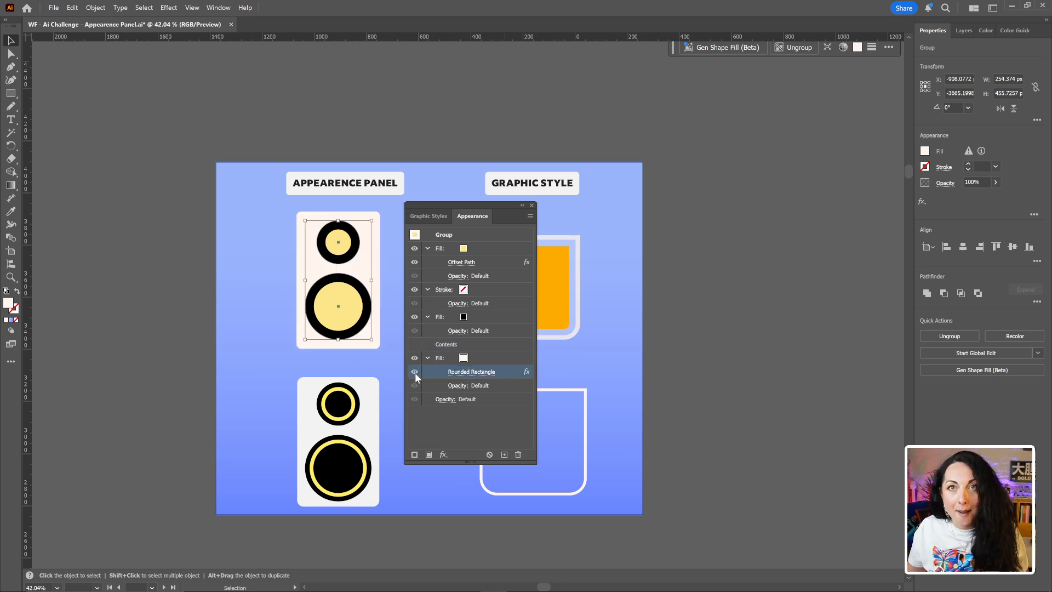
# - Save the upper speaker group's appearance as a new graphic style
pyautogui.click(438, 214)
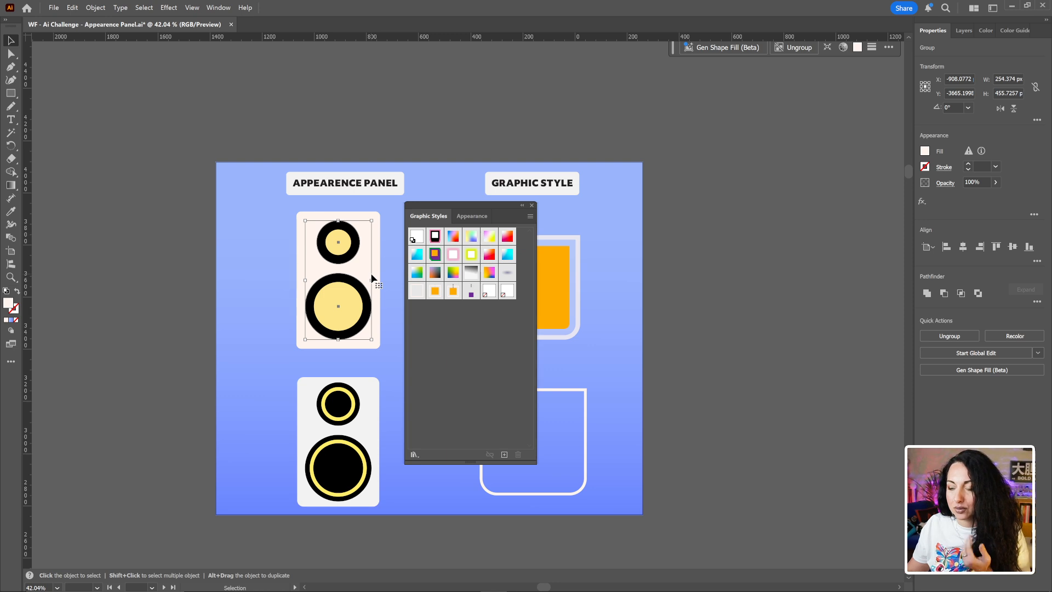
pyautogui.click(504, 456)
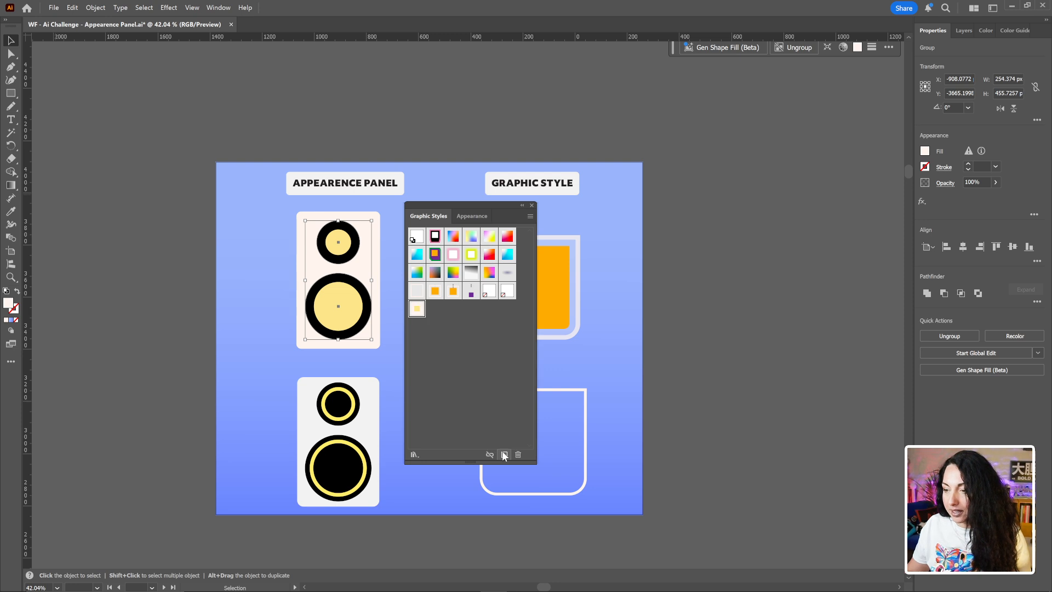
# - Draw a rectangle about 225 × 321 px outside the artboard's left edge and apply the new speaker graphic style
pyautogui.press('m')
pyautogui.moveTo(108, 248); pyautogui.dragTo(167, 331)
pyautogui.click(417, 309)
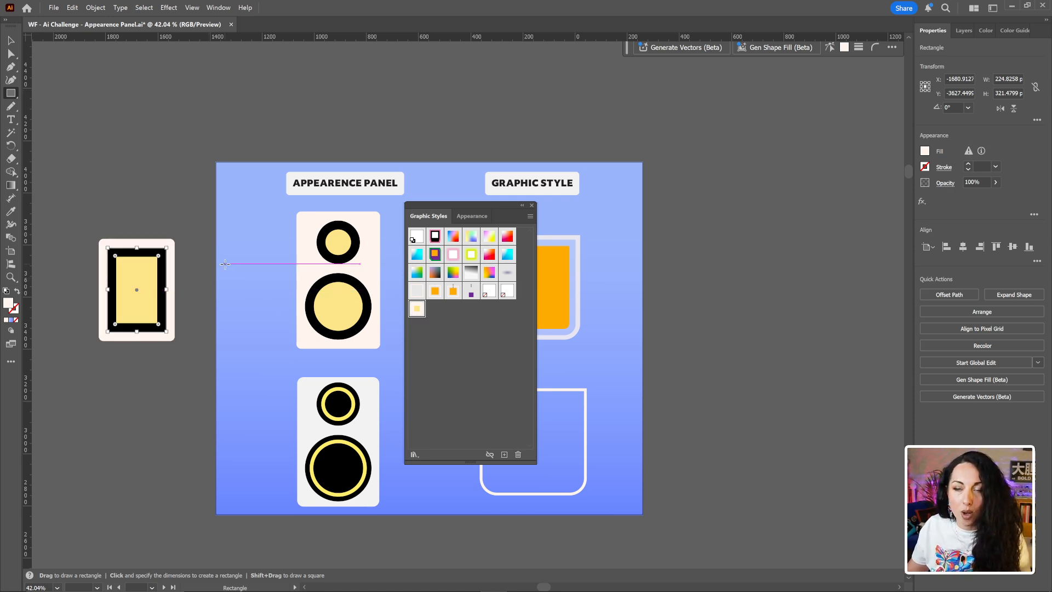
# - Round the styled rectangle's corners fully into a pill shape and reselect the shape
pyautogui.press('a')
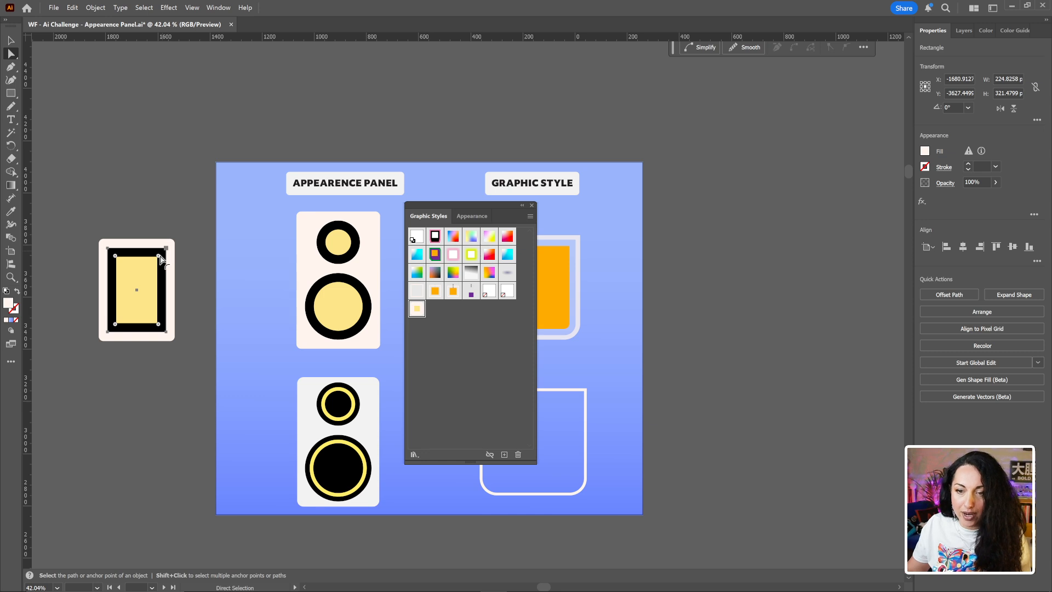
pyautogui.moveTo(162, 260); pyautogui.dragTo(154, 300)
pyautogui.click(161, 225)
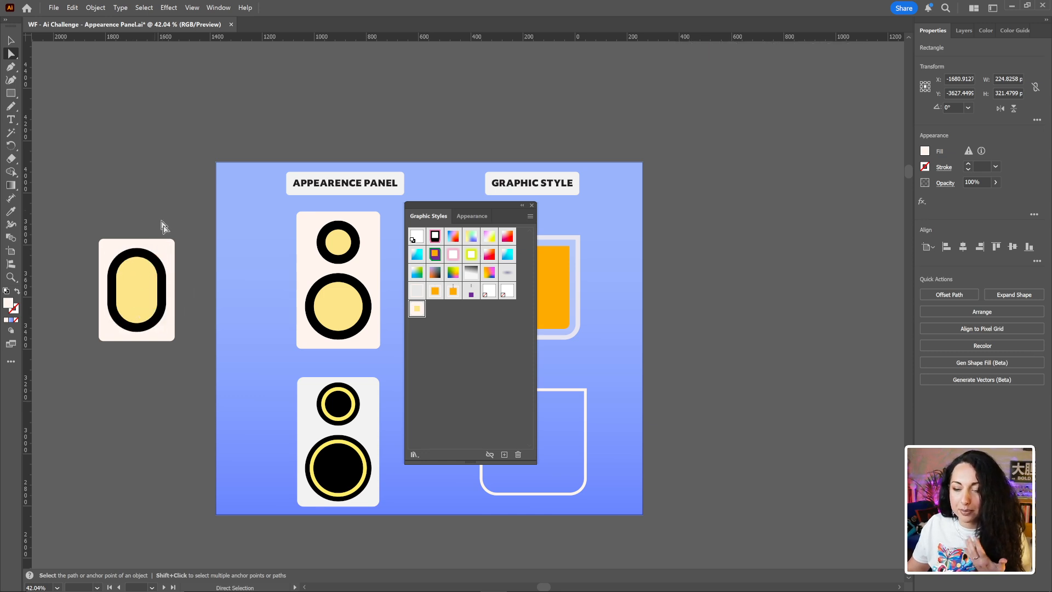
pyautogui.click(167, 262)
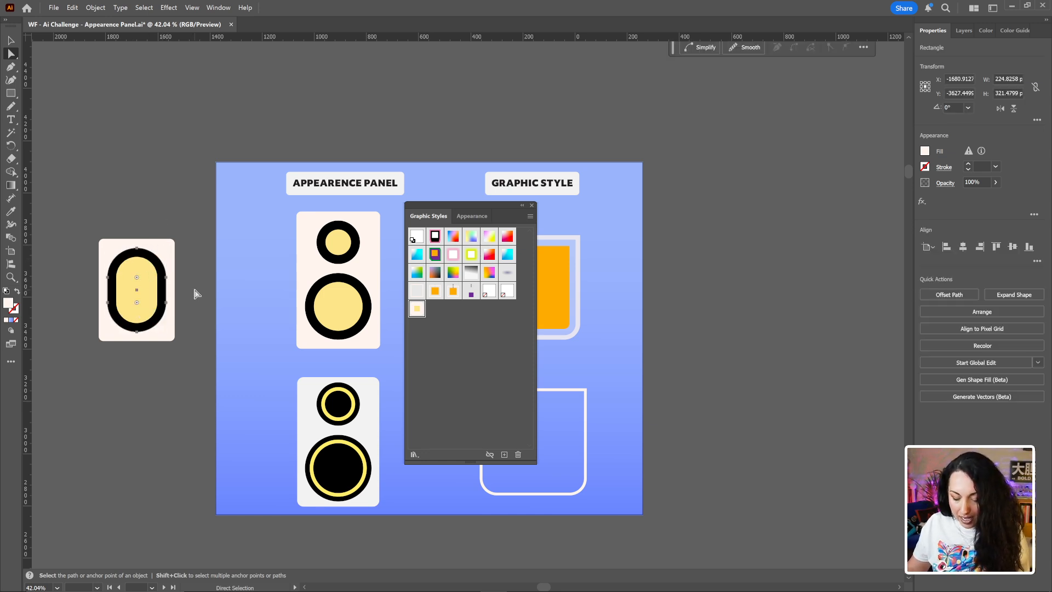
# - Duplicate the pill shape directly below itself and reset both shapes to the default graphic style
pyautogui.moveTo(163, 307); pyautogui.dragTo(170, 417)
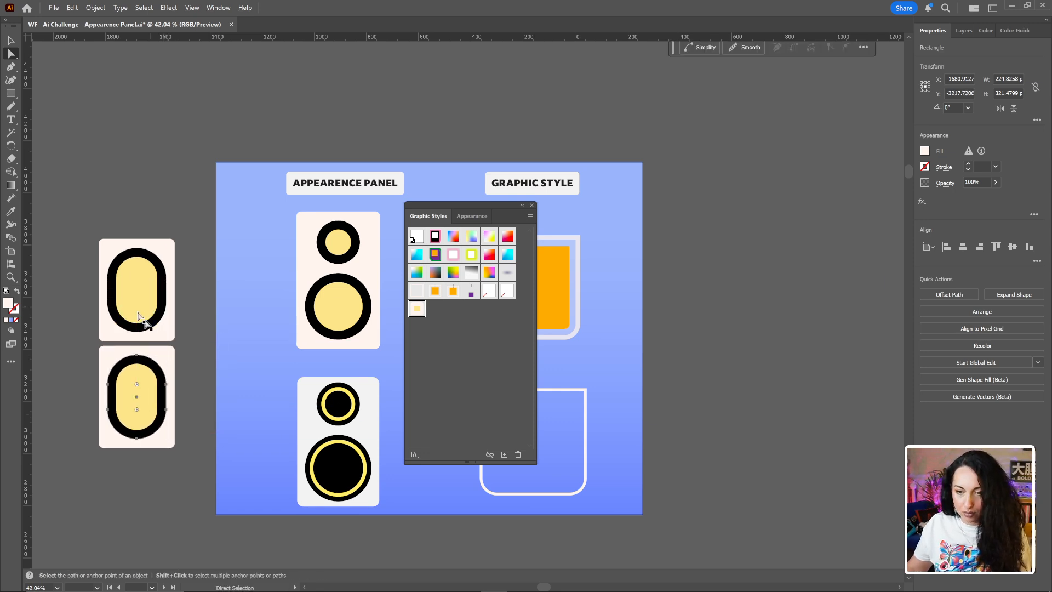
pyautogui.press('v')
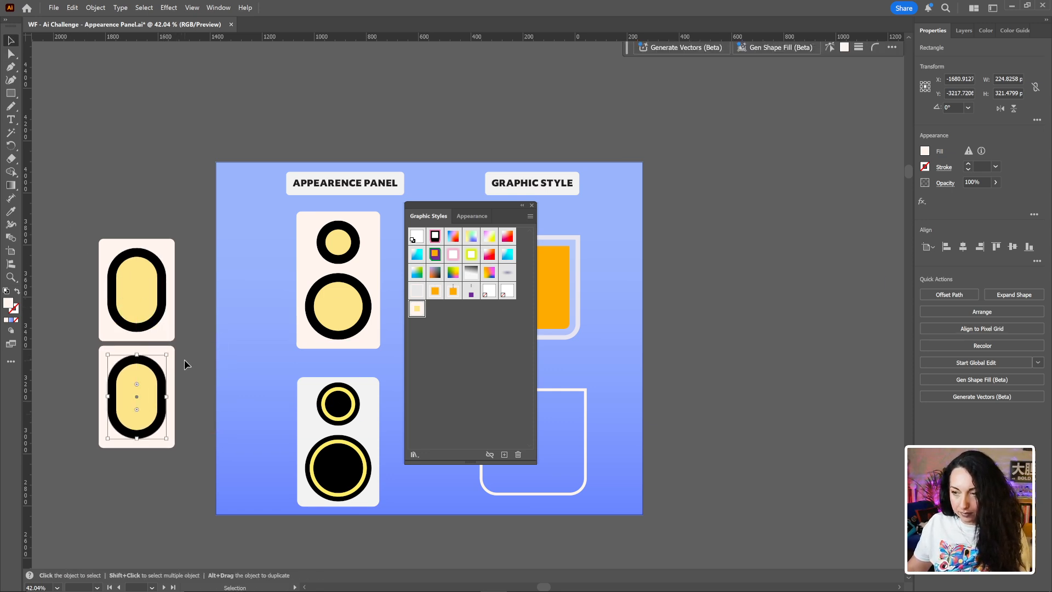
pyautogui.keyDown('shift'); pyautogui.click(137, 306); pyautogui.keyUp('shift')
pyautogui.click(417, 236)
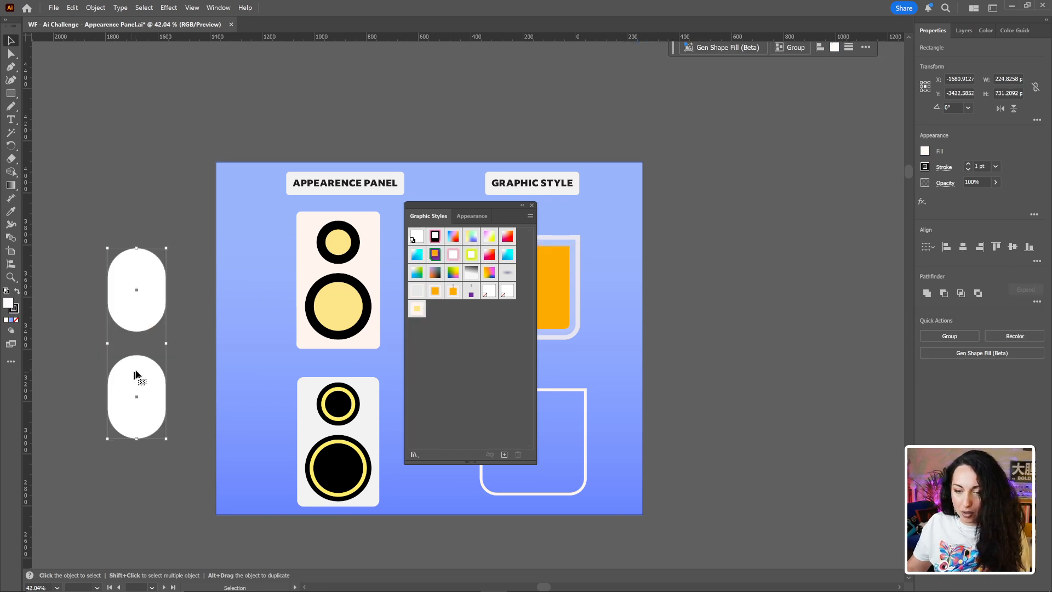
# - Shorten the upper white pill vertically into a circle about 225 px wide
pyautogui.click(171, 331)
pyautogui.click(156, 276)
pyautogui.moveTo(168, 250); pyautogui.dragTo(166, 263)
pyautogui.moveTo(152, 287); pyautogui.dragTo(152, 308)
# - Group the circle with the pill below it and apply the saved speaker graphic style to the group
pyautogui.click(175, 380)
pyautogui.click(157, 371)
pyautogui.keyDown('shift'); pyautogui.click(139, 314); pyautogui.keyUp('shift')
pyautogui.hotkey('ctrl', 'g')
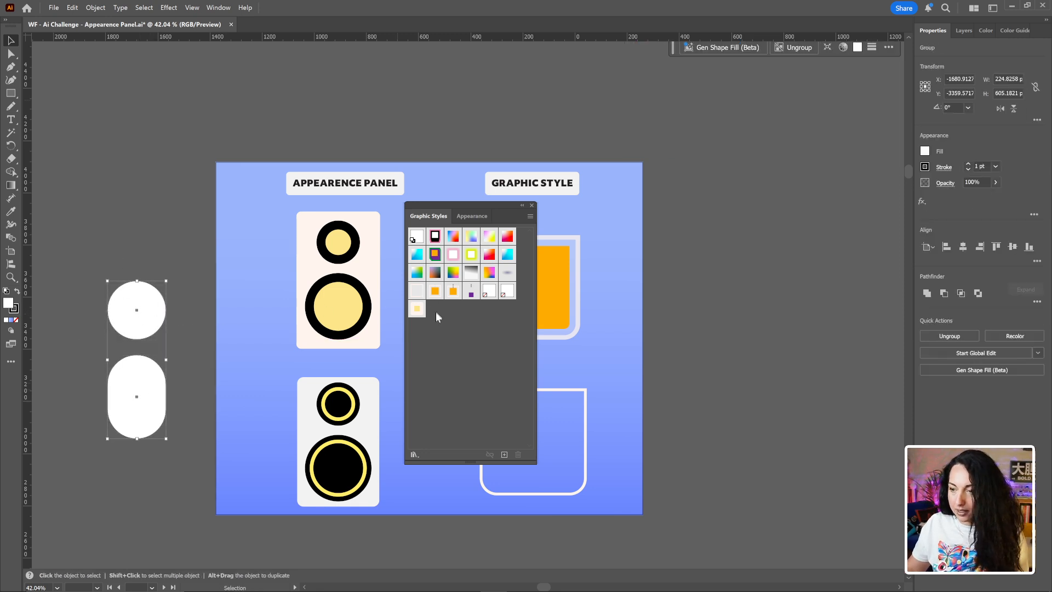
pyautogui.click(417, 309)
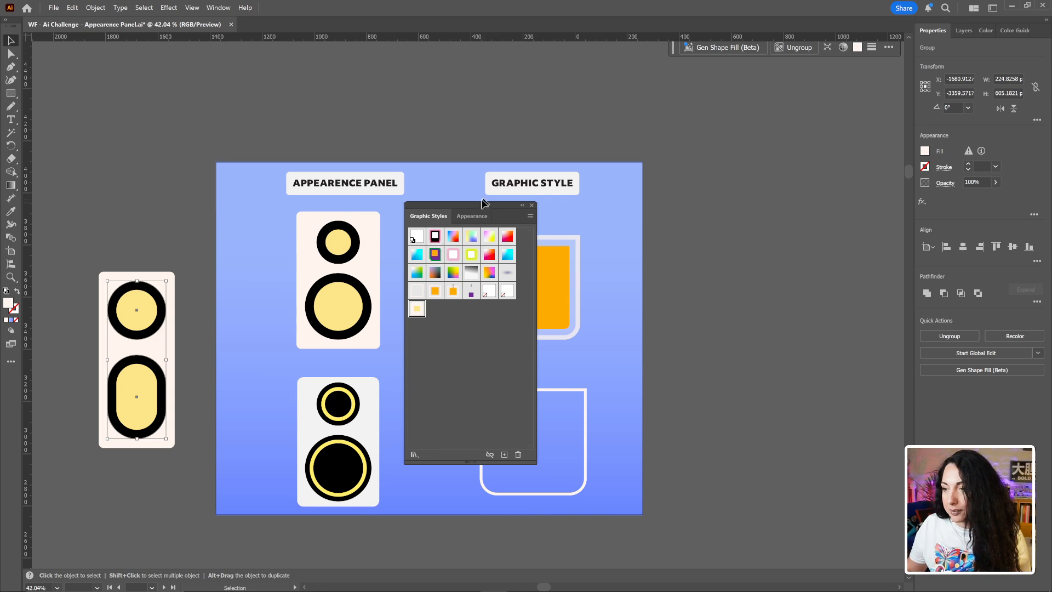
# - Change the styled group's inner fill with the Offset Path effect to dark green
pyautogui.click(472, 217)
pyautogui.click(462, 253)
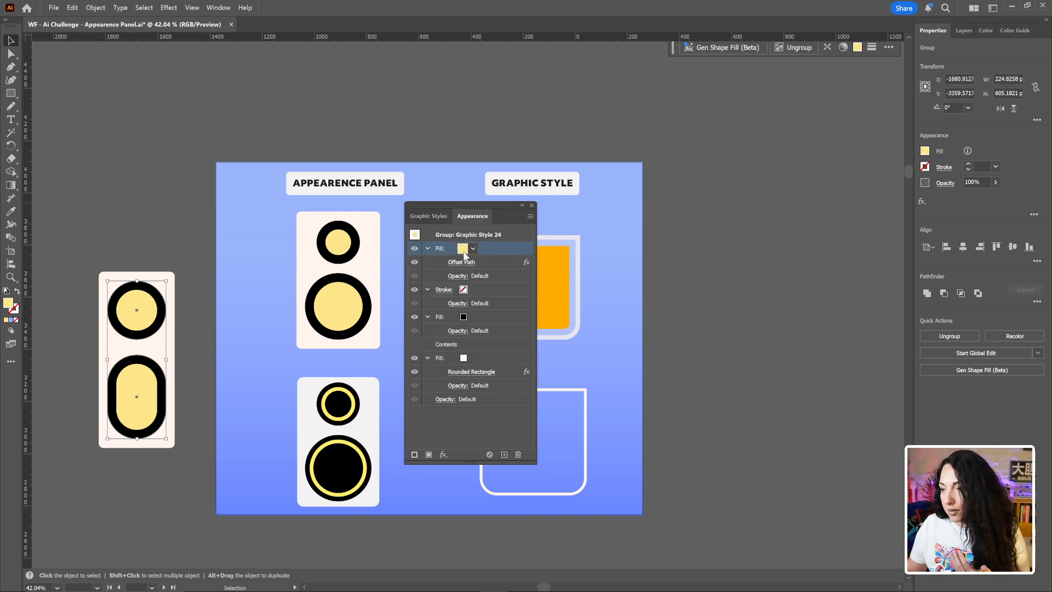
pyautogui.click(473, 248)
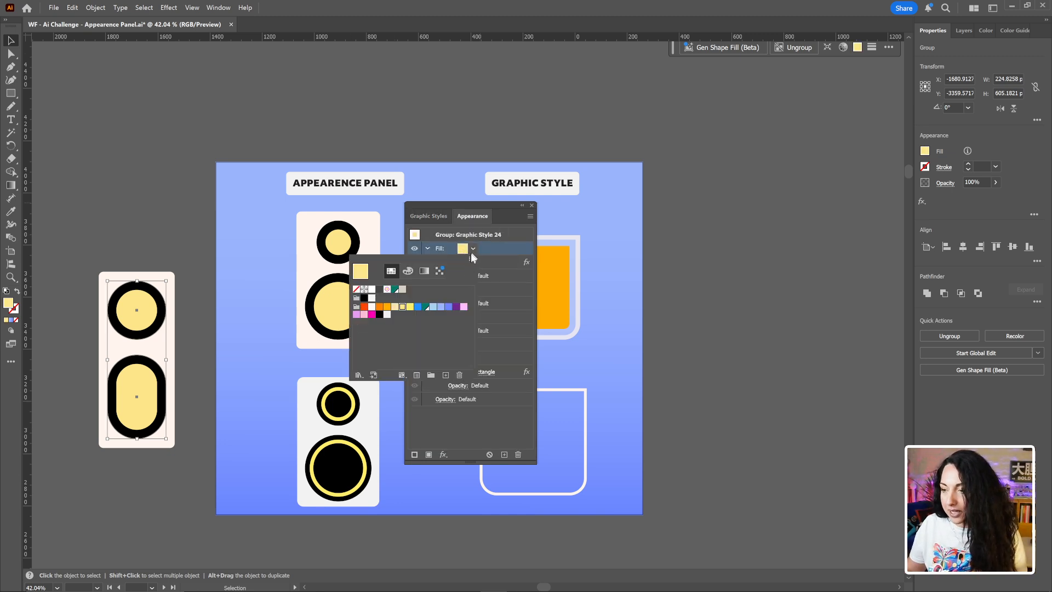
pyautogui.click(425, 307)
pyautogui.click(186, 258)
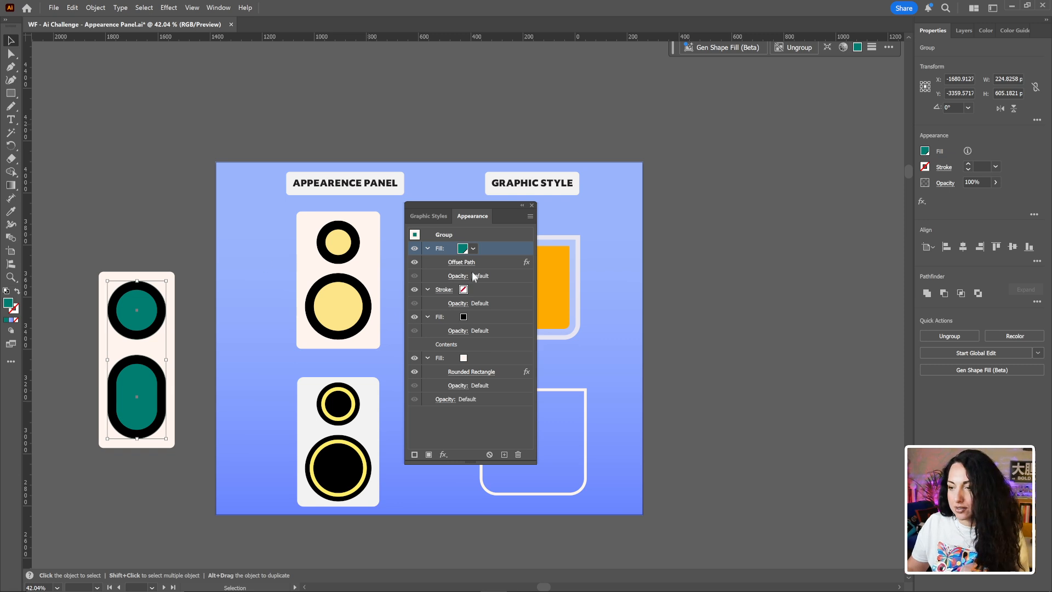
# - Change the group's Rounded Rectangle body fill to light blue
pyautogui.click(463, 358)
pyautogui.click(473, 358)
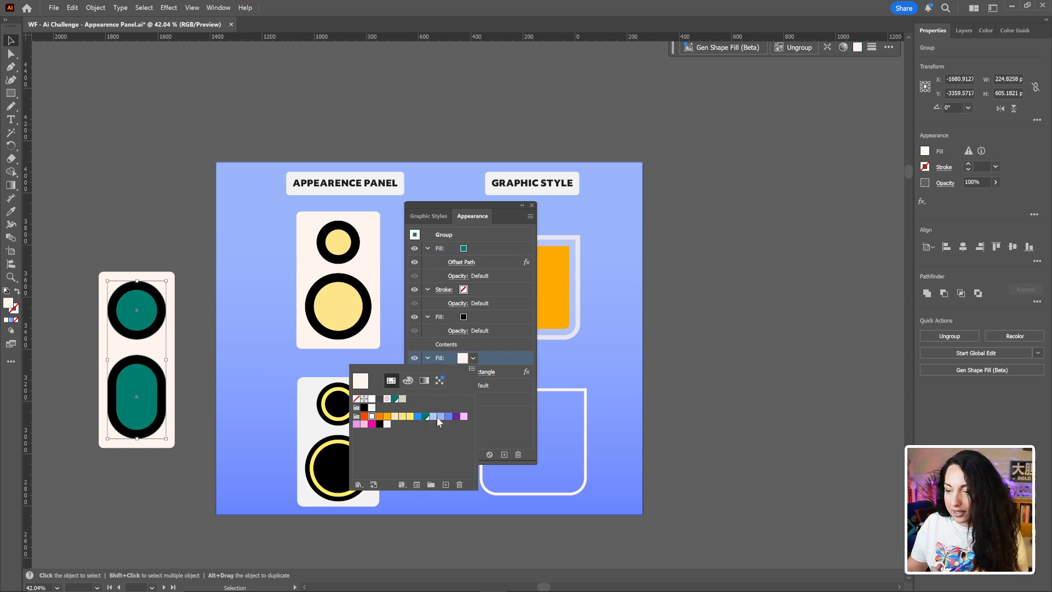
pyautogui.click(440, 417)
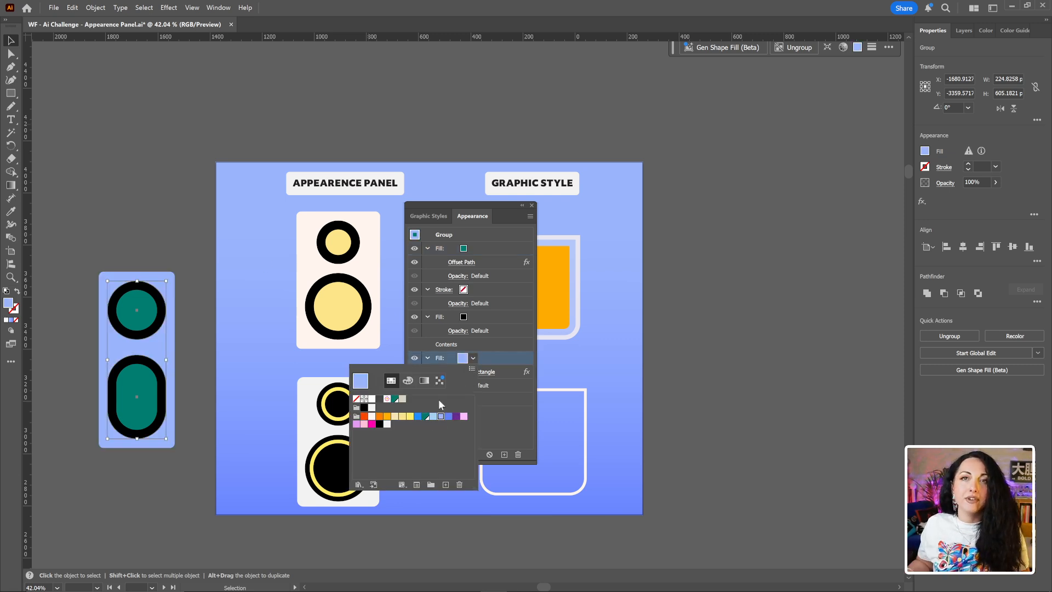
pyautogui.click(487, 360)
# - Move the recolored speaker group higher up outside the artboard and shift the Appearance panel clear of the artwork
pyautogui.moveTo(166, 350); pyautogui.dragTo(157, 232)
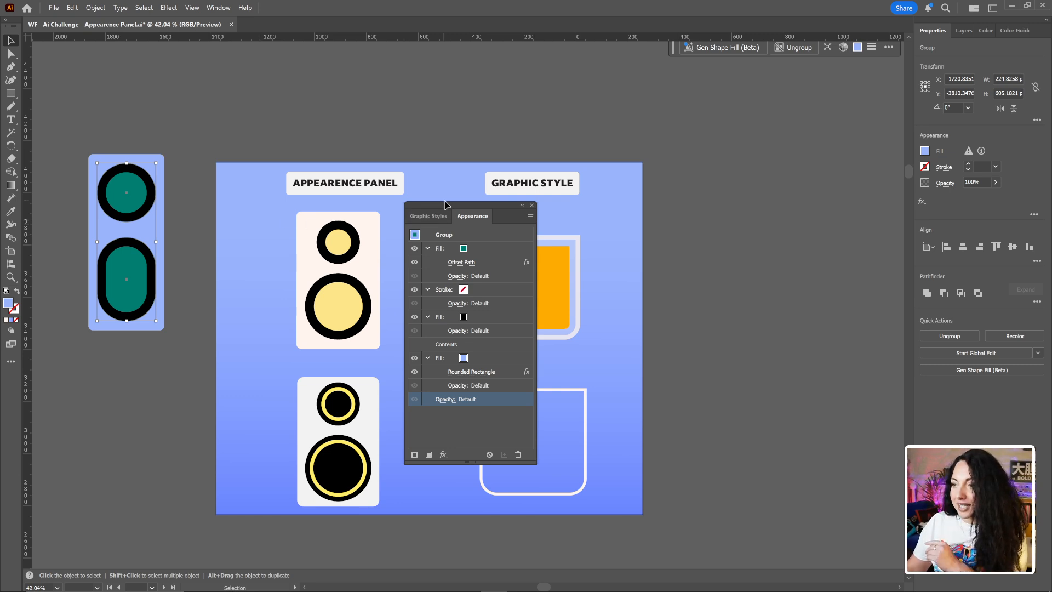
pyautogui.moveTo(446, 204); pyautogui.dragTo(459, 208)
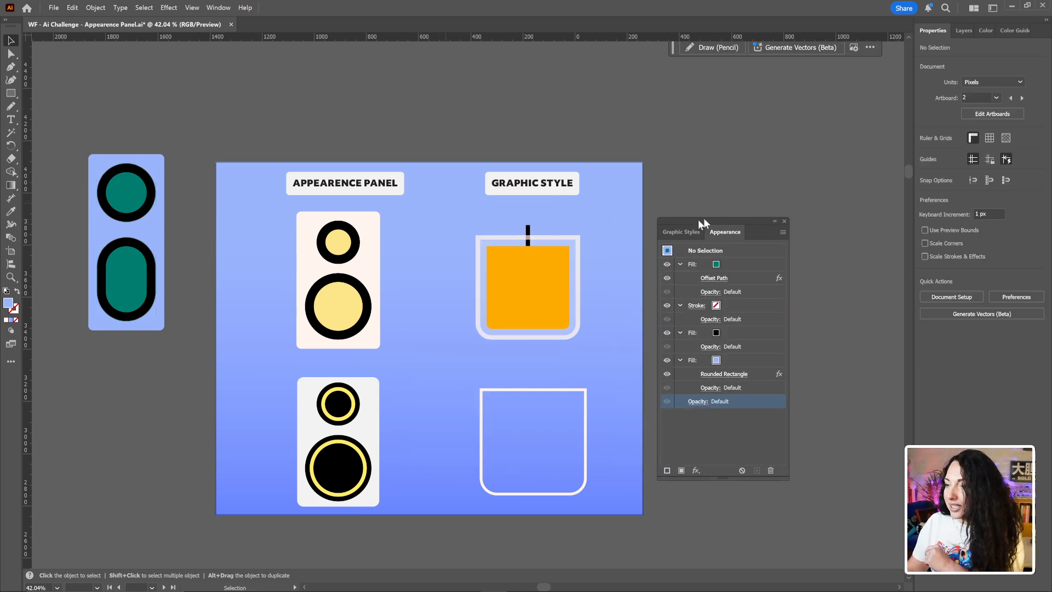
pyautogui.moveTo(703, 218); pyautogui.dragTo(709, 189)
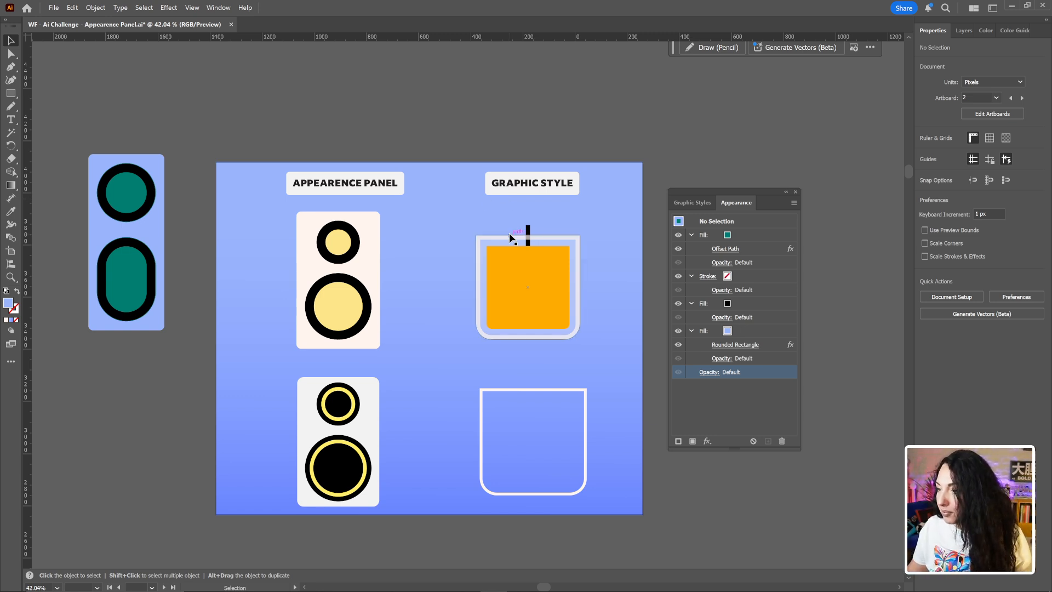
# - Copy the GRAPHIC STYLE label out of its group and place the copy above the artboard
pyautogui.click(515, 181)
pyautogui.moveTo(515, 181); pyautogui.dragTo(520, 185)
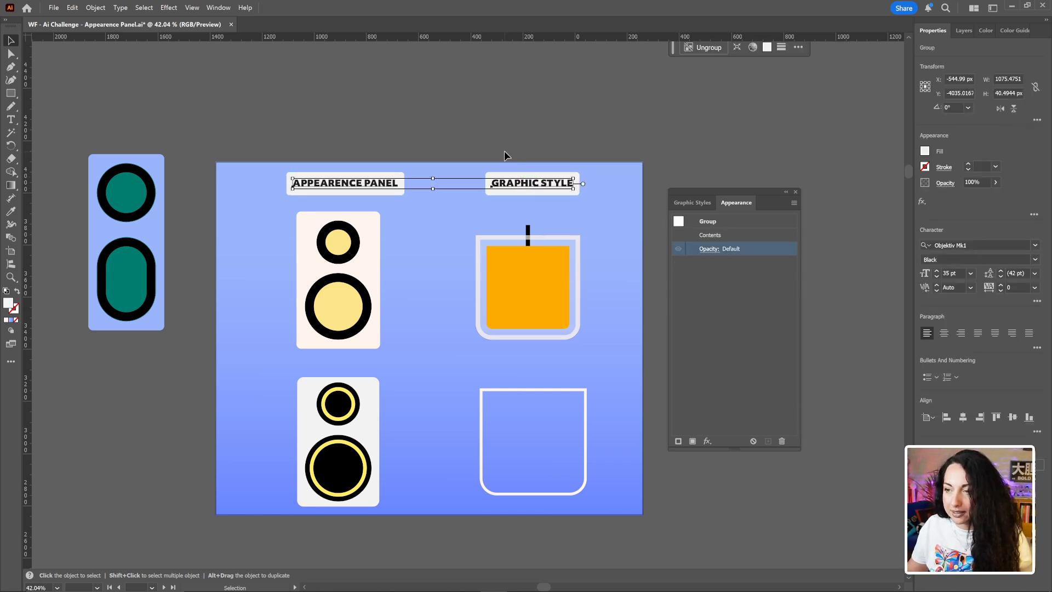
pyautogui.doubleClick(515, 186)
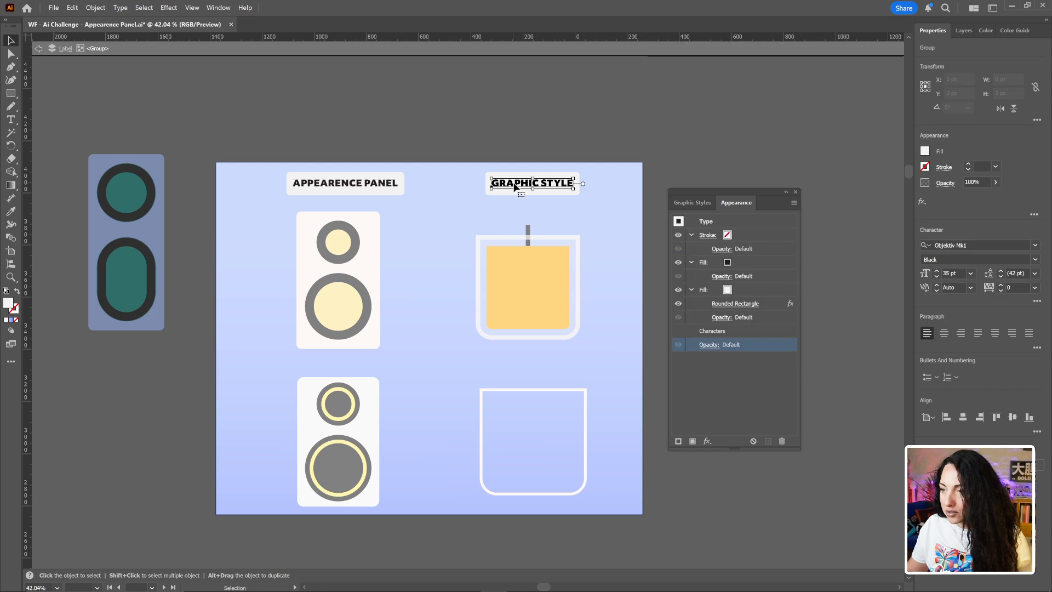
pyautogui.press('a')
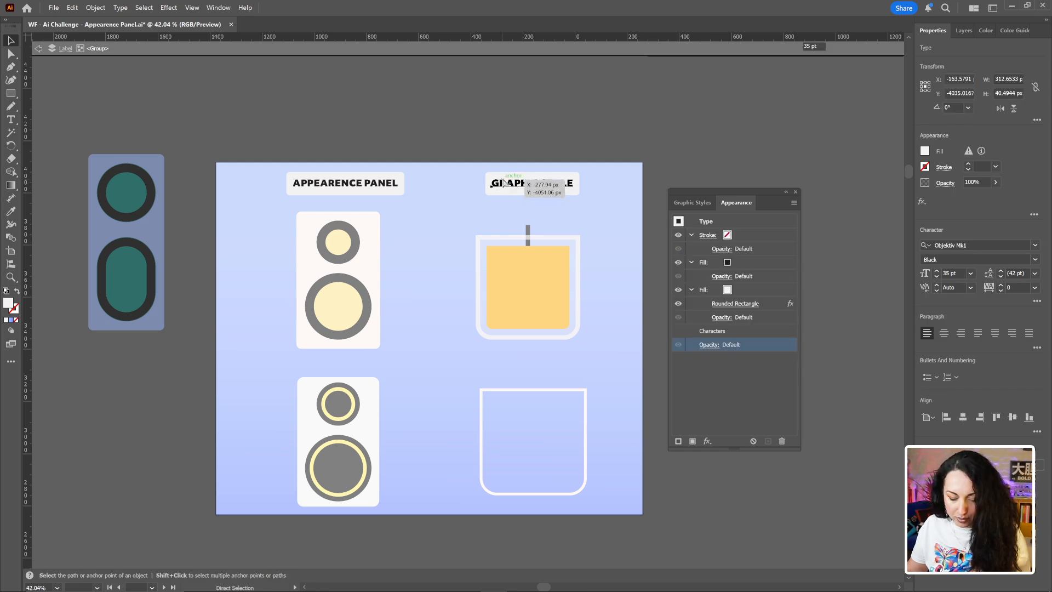
pyautogui.doubleClick(452, 120)
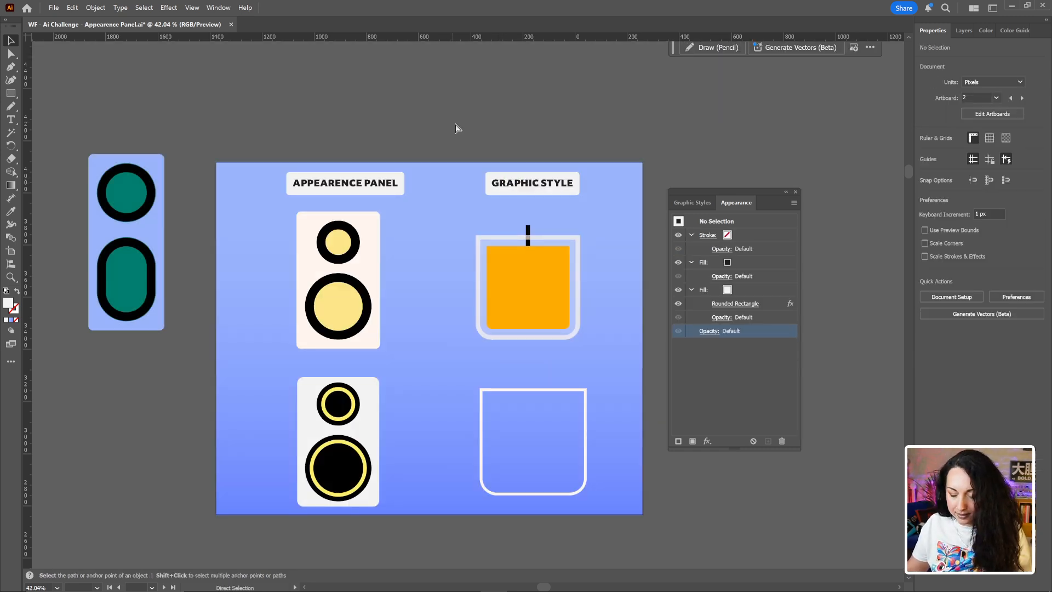
pyautogui.hotkey('ctrl', 'v')
pyautogui.moveTo(445, 304); pyautogui.dragTo(446, 300)
pyautogui.moveTo(432, 257); pyautogui.dragTo(340, 93)
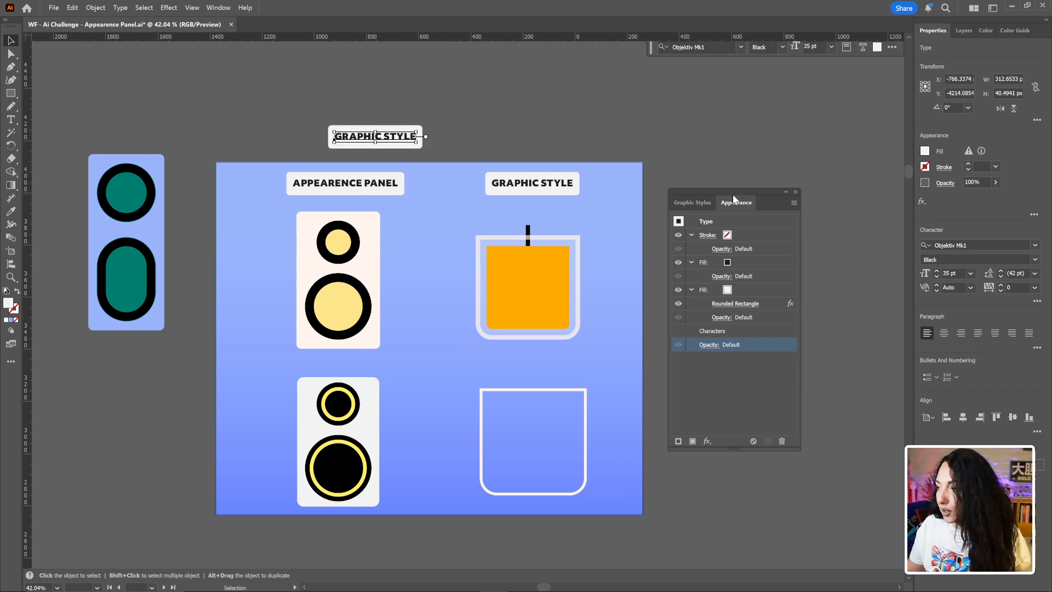
# - Set the copied label's text fill to periwinkle blue and delete its Rounded Rectangle fill
pyautogui.moveTo(719, 192); pyautogui.dragTo(501, 114)
pyautogui.click(517, 185)
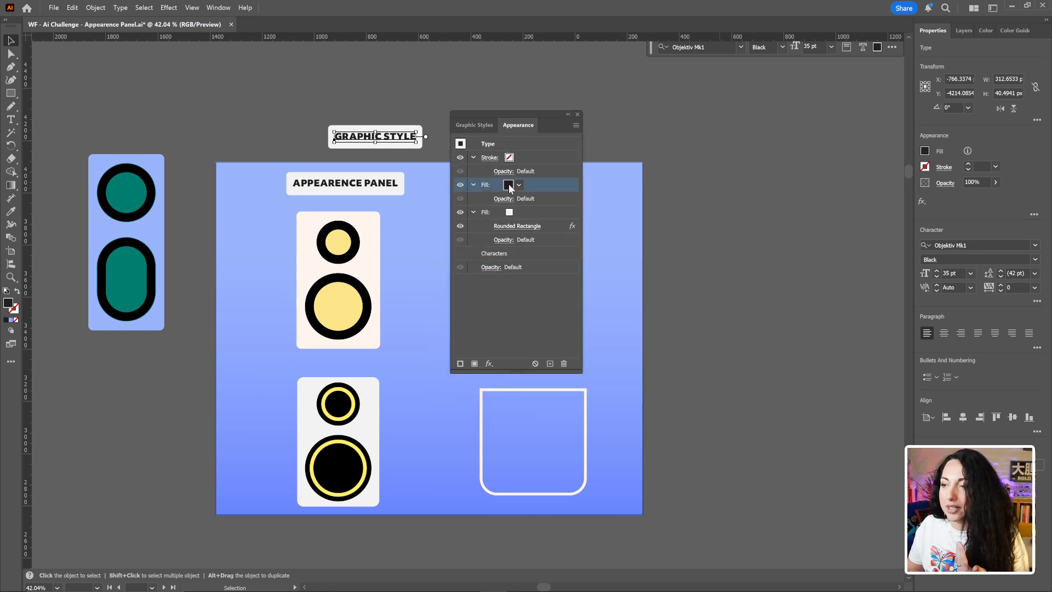
pyautogui.click(519, 185)
pyautogui.click(482, 242)
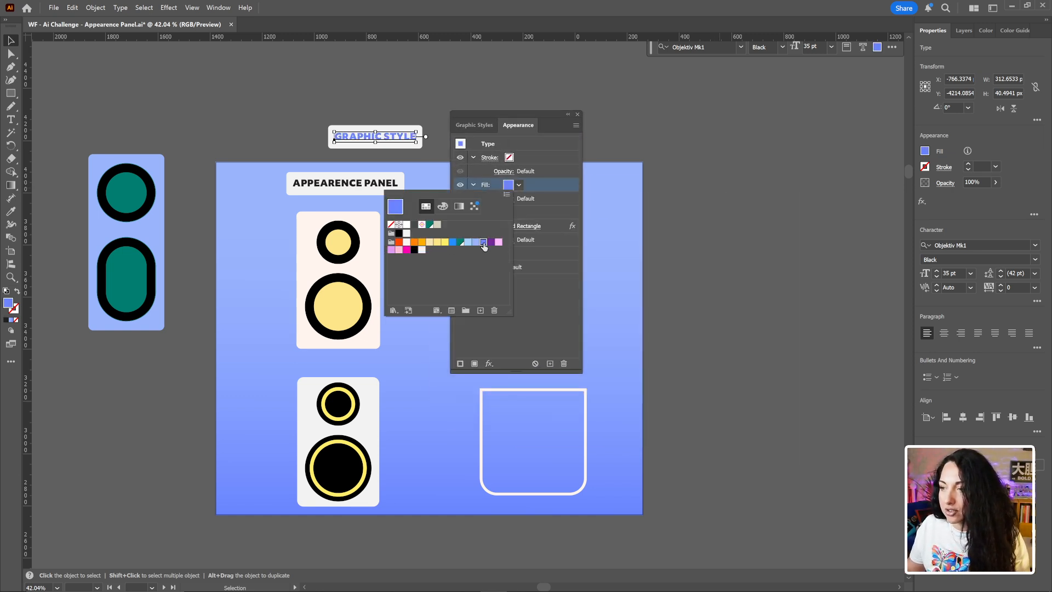
pyautogui.click(544, 175)
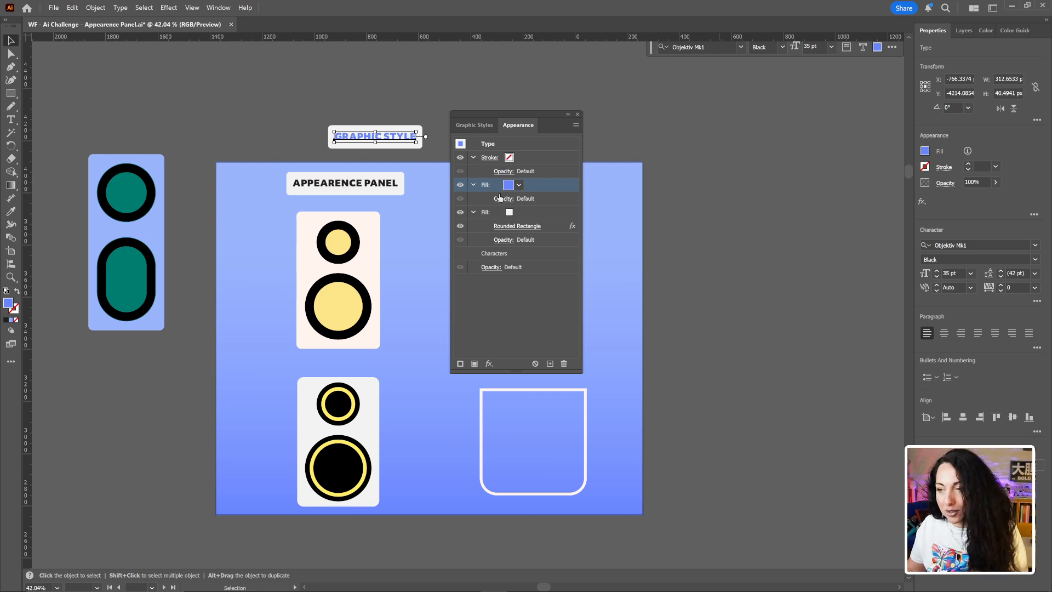
pyautogui.click(530, 215)
pyautogui.click(563, 363)
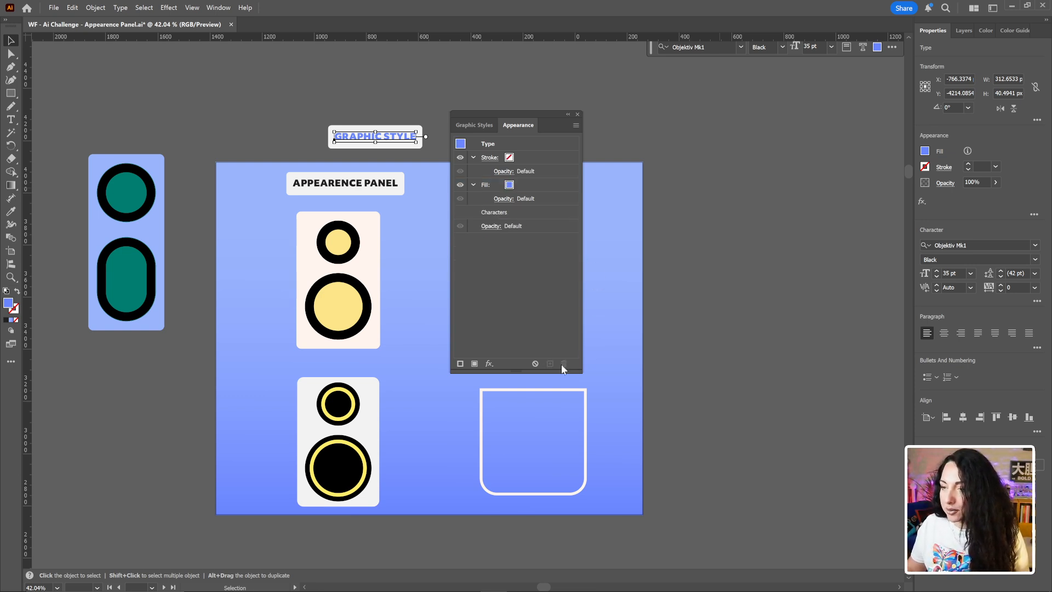
# - Add a second fill to the copied GRAPHIC STYLE text and color it yellow
pyautogui.scroll(2, 333, 131)
pyautogui.moveTo(335, 177); pyautogui.dragTo(645, 294)
pyautogui.press('v')
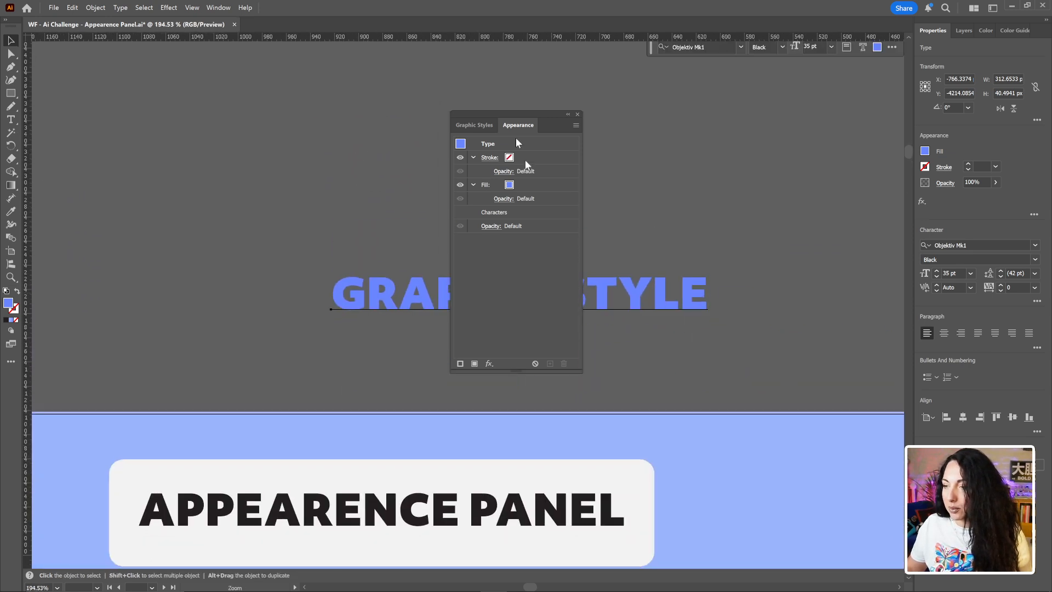
pyautogui.moveTo(482, 124); pyautogui.dragTo(194, 143)
pyautogui.click(194, 137)
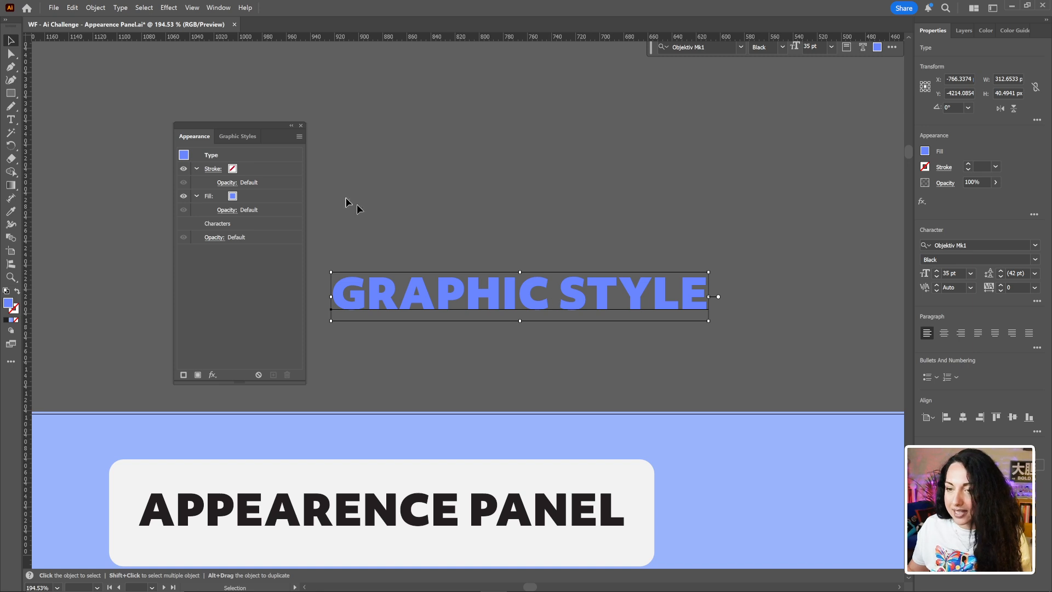
pyautogui.click(198, 375)
pyautogui.click(233, 168)
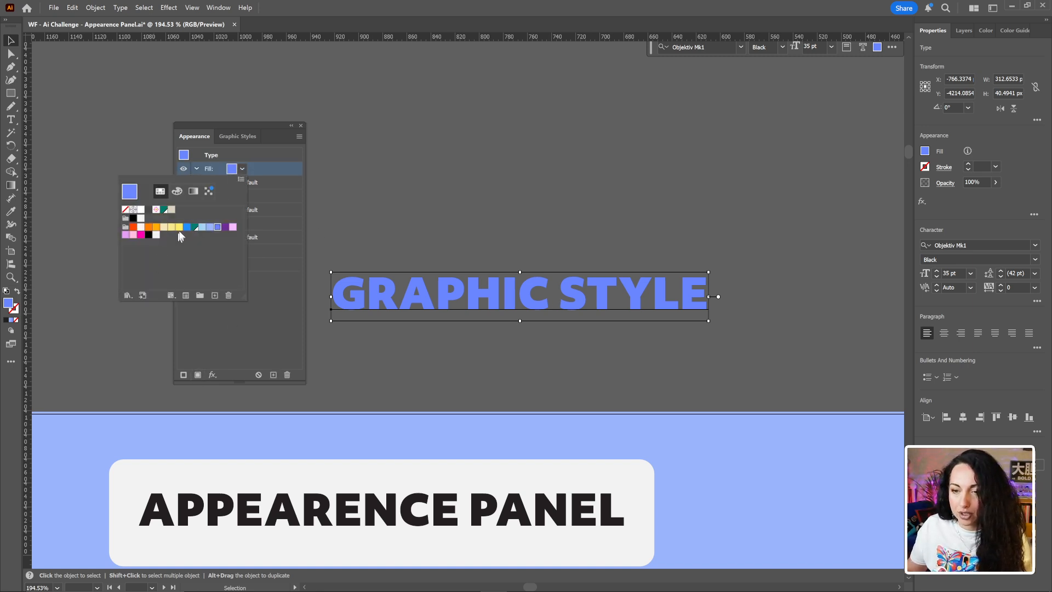
pyautogui.click(178, 227)
pyautogui.moveTo(273, 168)
pyautogui.mouseDown()
pyautogui.moveTo(270, 196)
pyautogui.moveTo(269, 168)
pyautogui.mouseUp()
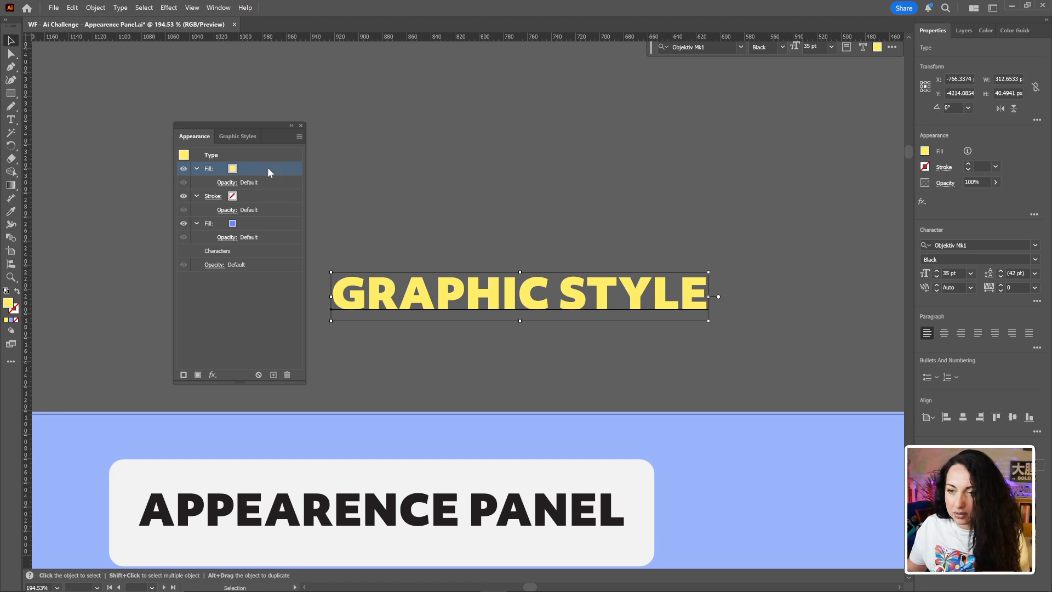
# - Convert the yellow fill to a rounded rectangle with 18 px extra width and height and 9 px radius, and place it behind the blue fill
pyautogui.click(211, 375)
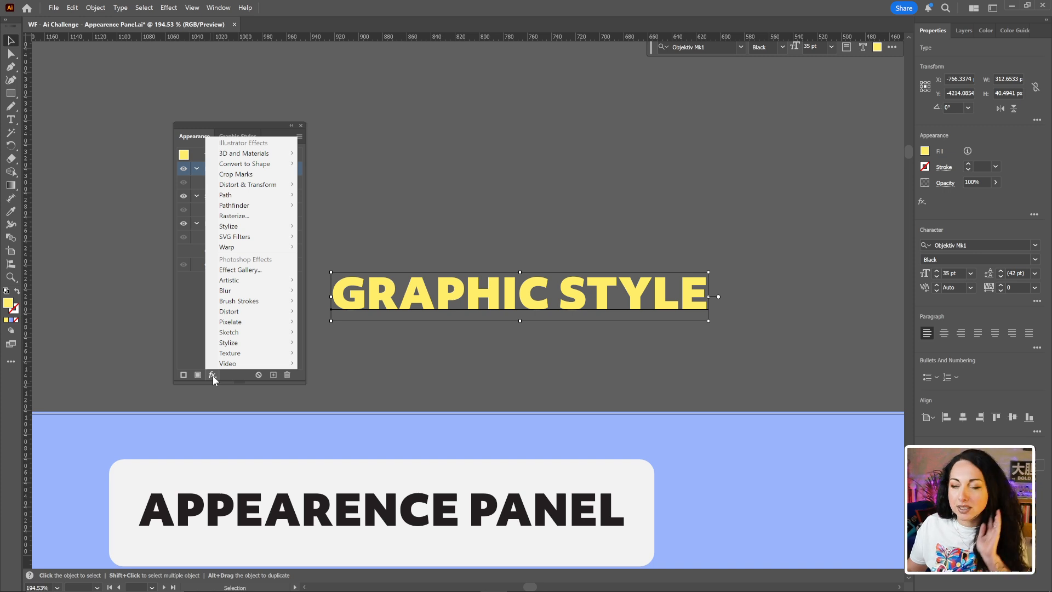
pyautogui.moveTo(239, 166)
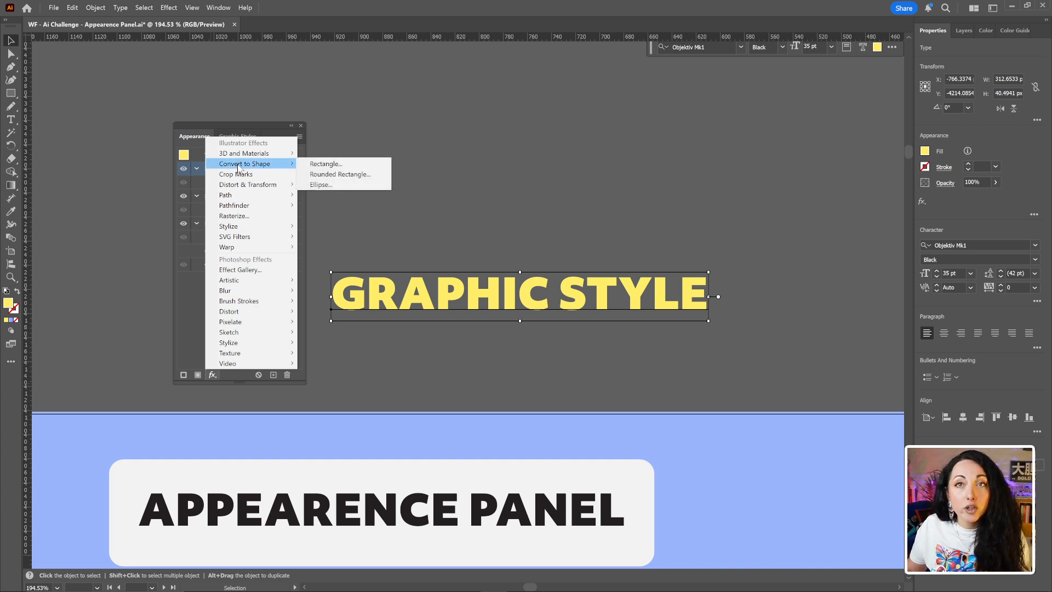
pyautogui.click(329, 174)
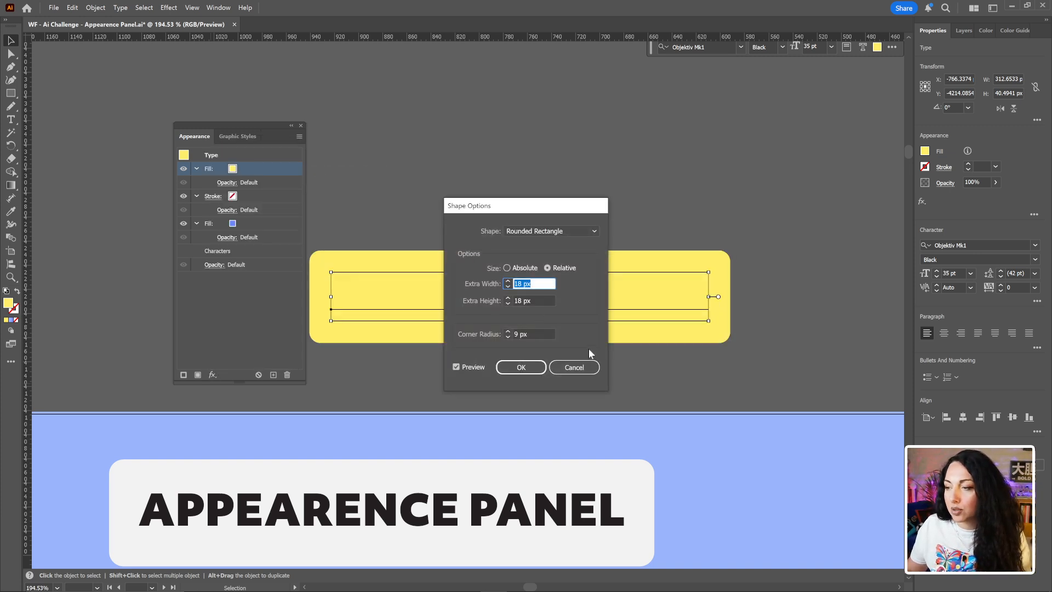
pyautogui.click(523, 367)
pyautogui.moveTo(279, 171); pyautogui.dragTo(236, 257)
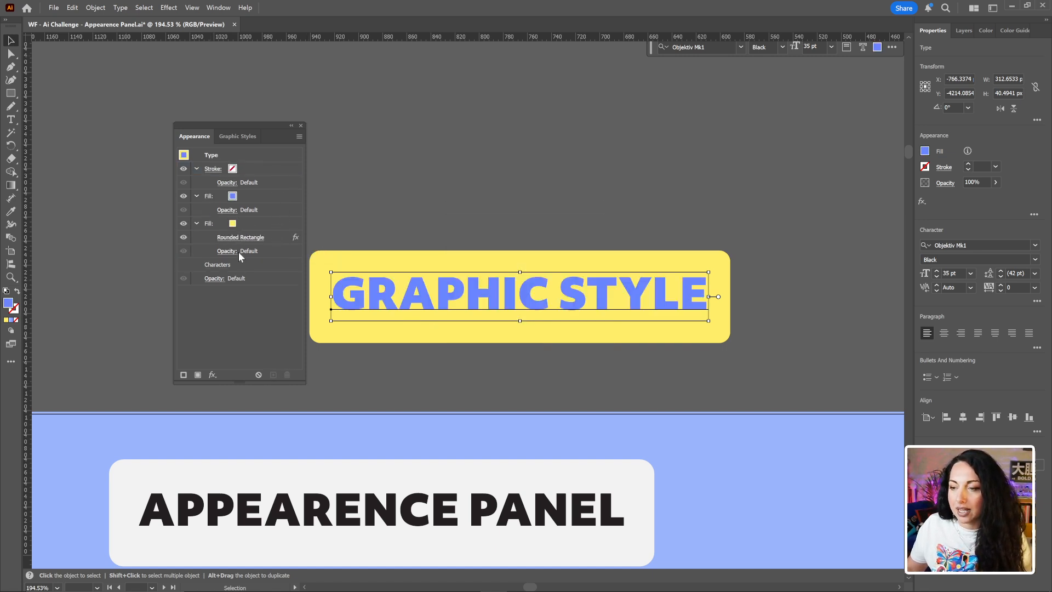
# - Replace the GRAPHIC STYLE wording in the yellow label with the creator's social media handle in capitals
pyautogui.doubleClick(584, 311)
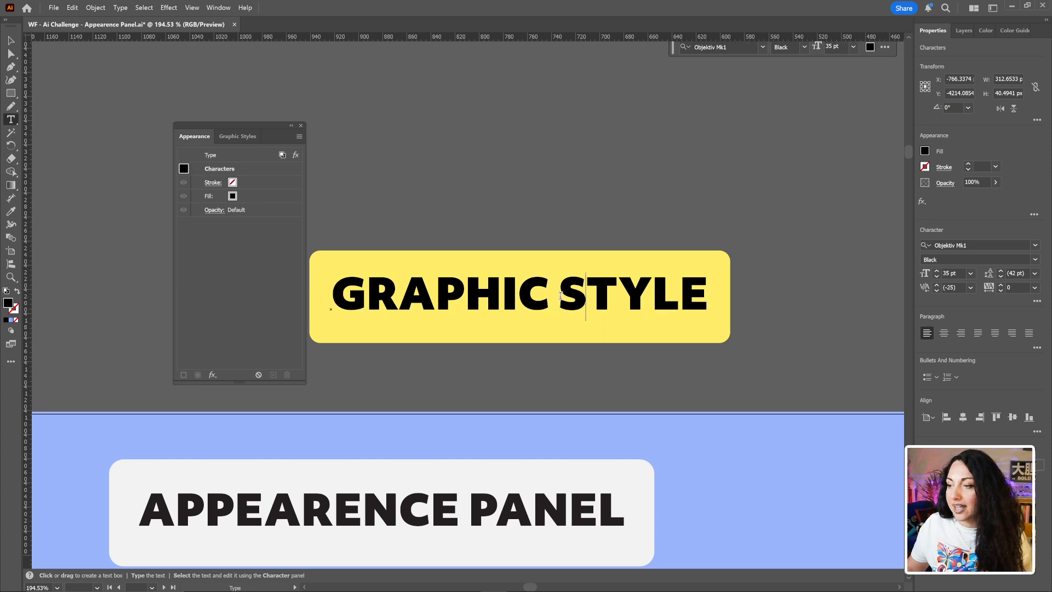
pyautogui.moveTo(559, 299); pyautogui.dragTo(716, 303)
pyautogui.press('BackSpace')
pyautogui.press('BackSpace')
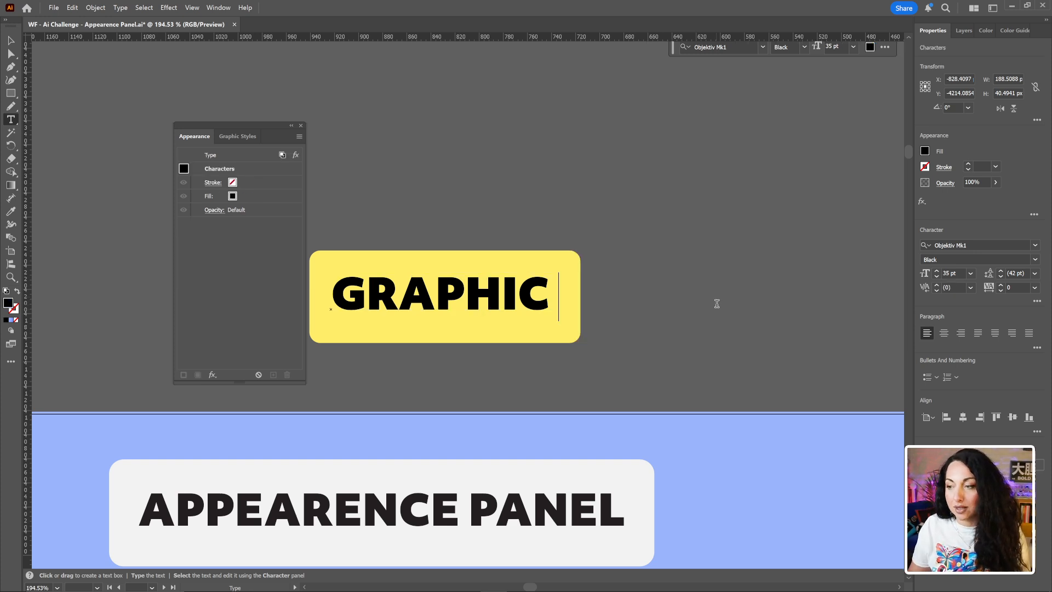
pyautogui.press('BackSpace')
pyautogui.press('BackSpace')
pyautogui.press('BackSpace')
pyautogui.press('BackSpace')
pyautogui.press('BackSpace')
pyautogui.press('BackSpace')
pyautogui.press('BackSpace')
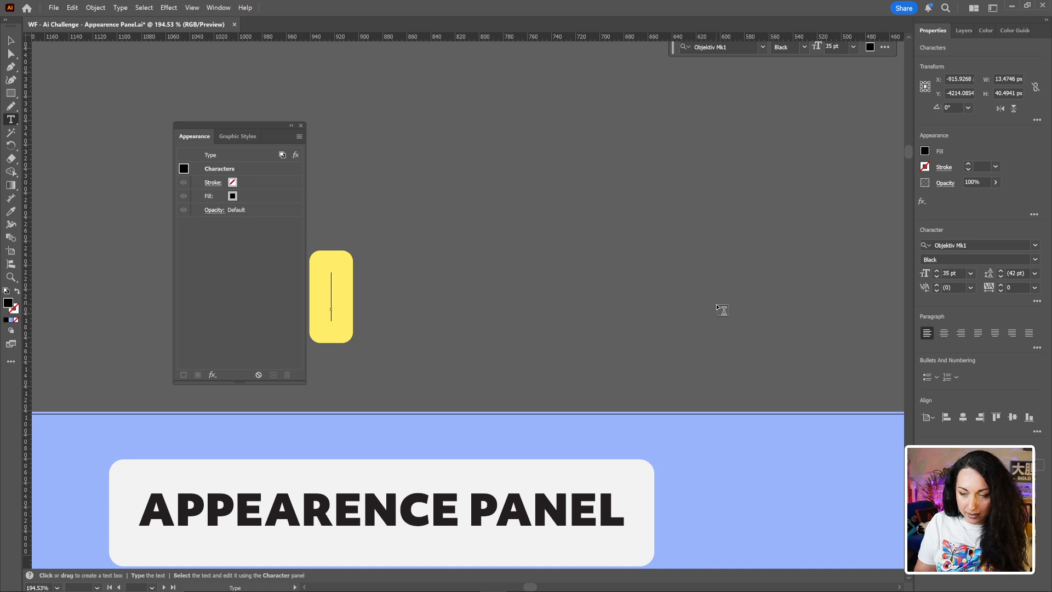
pyautogui.write('@')
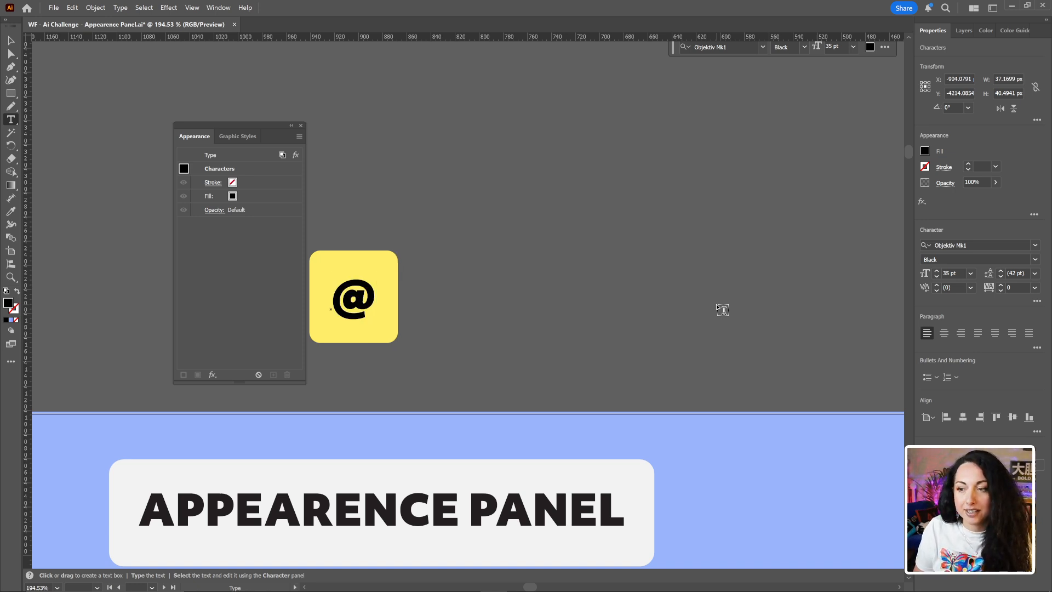
pyautogui.write('l')
pyautogui.write('AMKLADI')
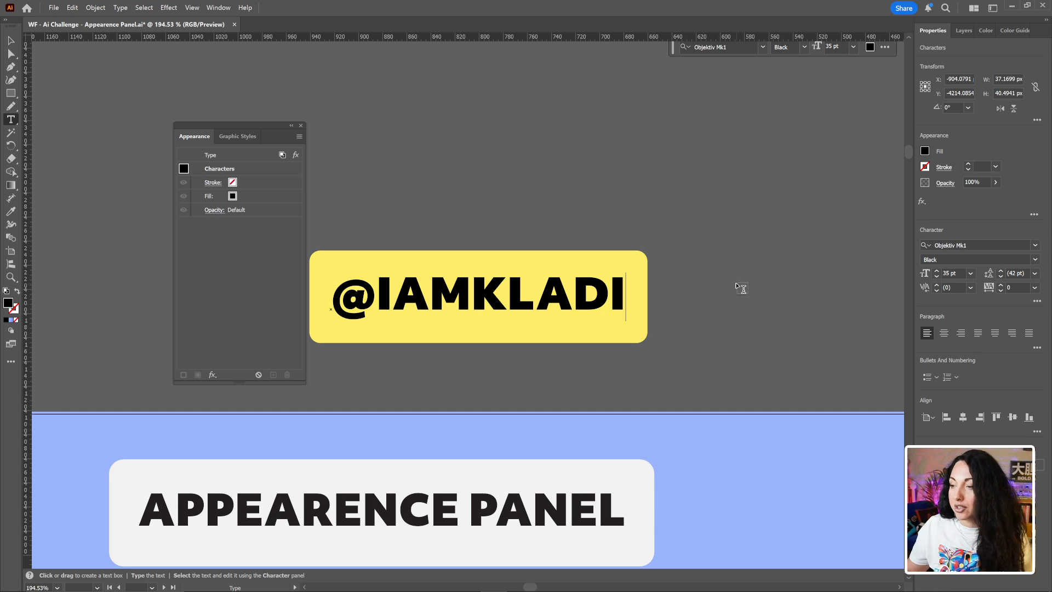
# - Recolor the rounded rectangle fill behind the social media handle light pink
pyautogui.keyDown('ctrl'); pyautogui.click(519, 239); pyautogui.keyUp('ctrl')
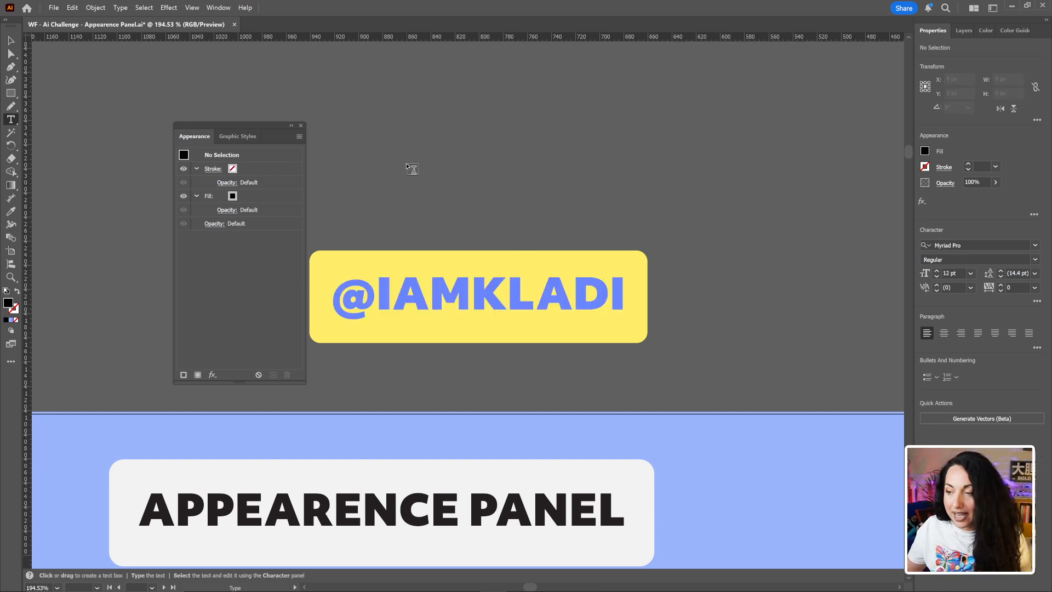
pyautogui.click(338, 286)
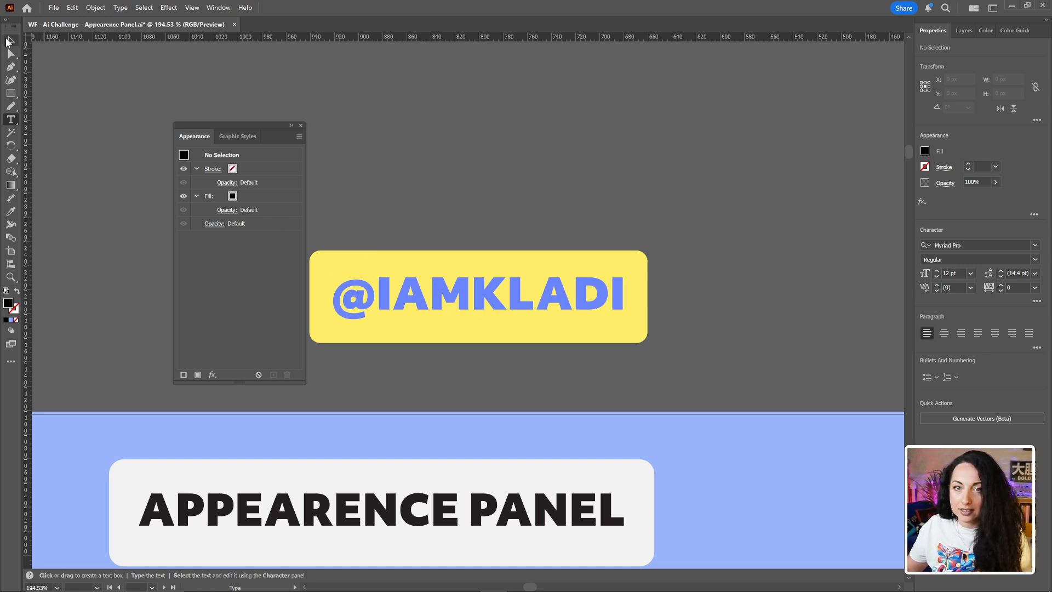
pyautogui.click(8, 41)
pyautogui.click(350, 260)
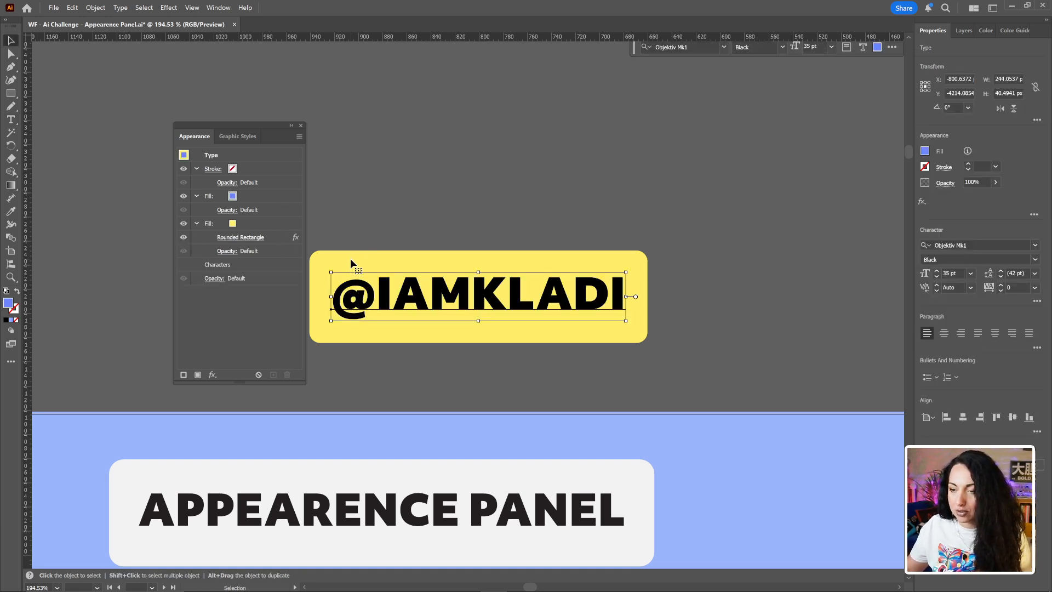
pyautogui.click(242, 226)
pyautogui.click(242, 224)
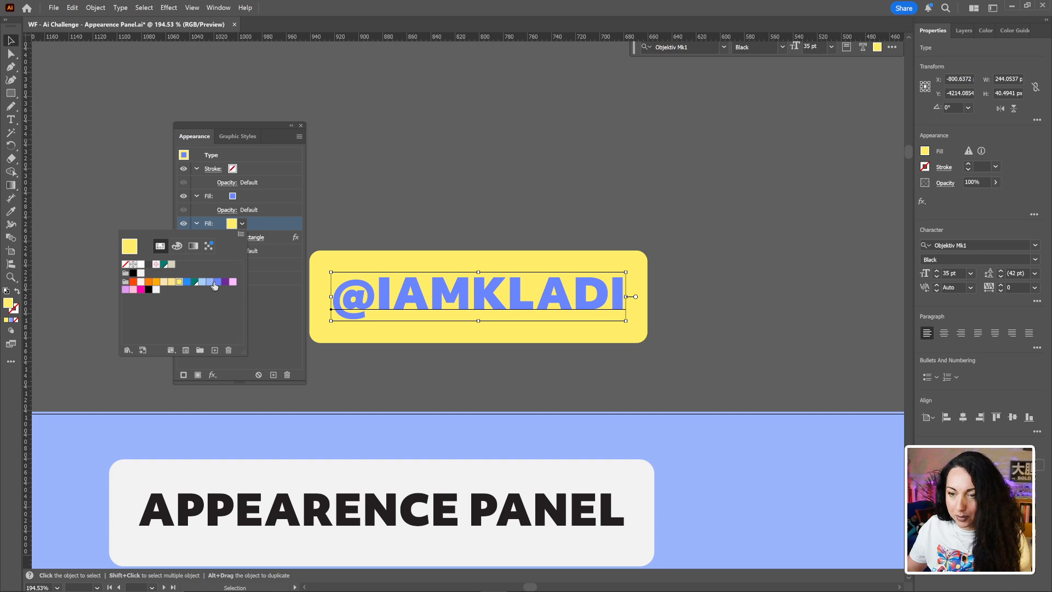
pyautogui.click(233, 282)
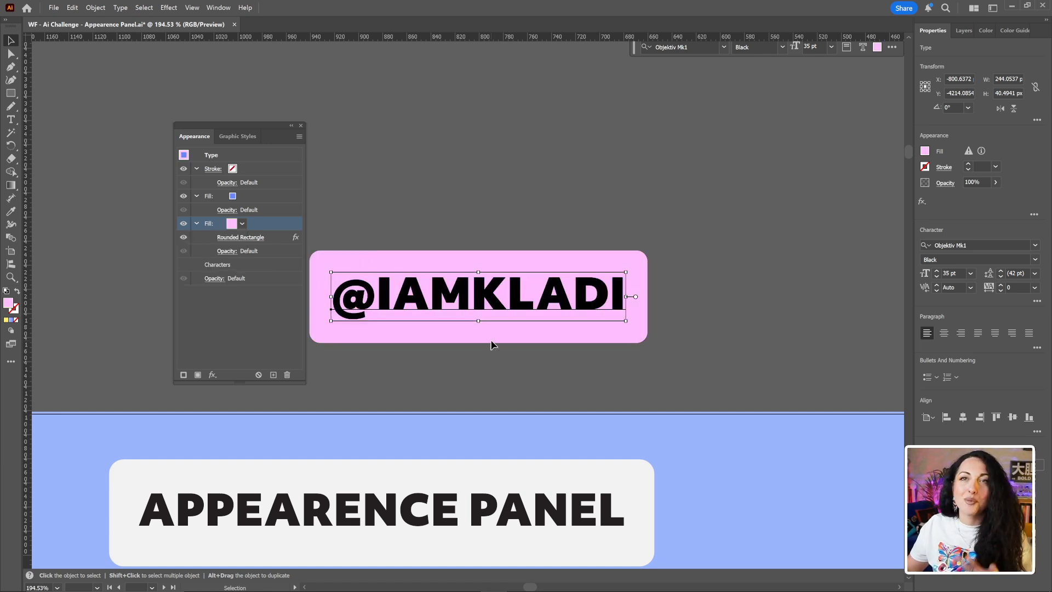
# - Test the adaptive background by breaking the handle text onto two lines after the K, and rejoin it on one line
pyautogui.press('t')
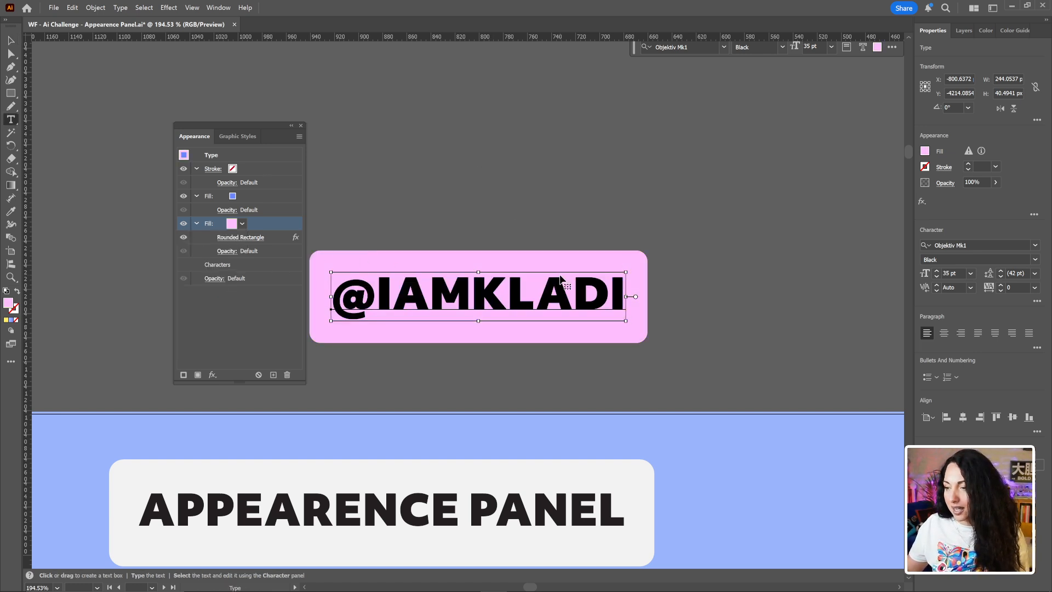
pyautogui.click(560, 279)
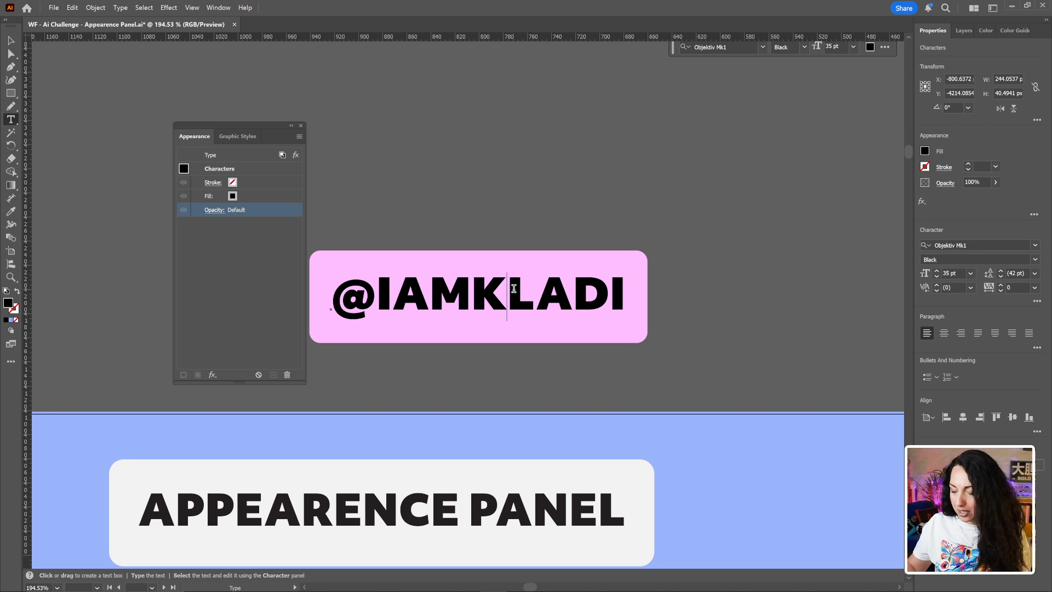
pyautogui.press('Return')
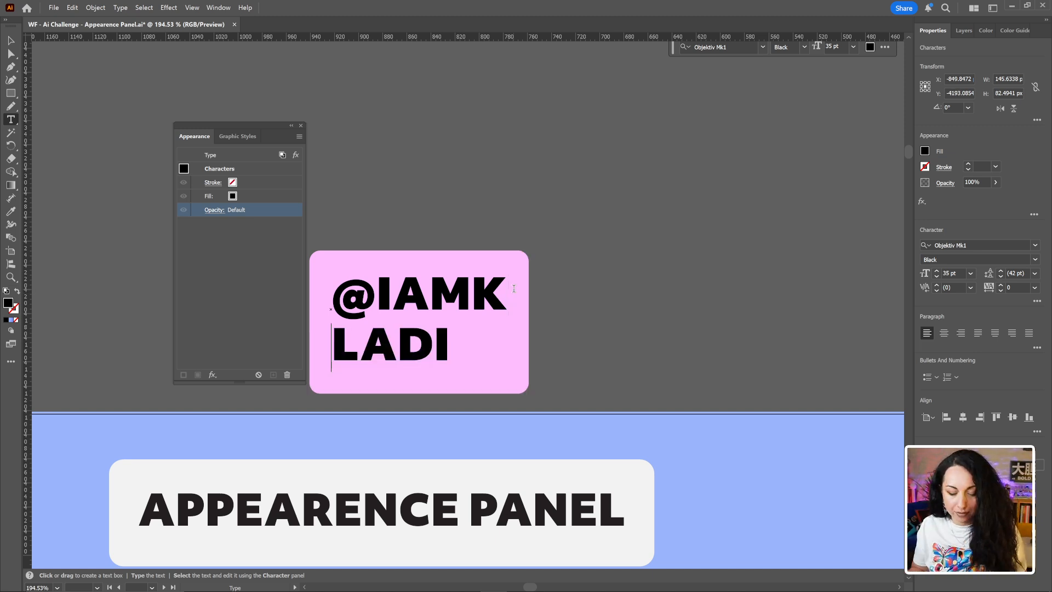
pyautogui.press('BackSpace')
pyautogui.click(8, 43)
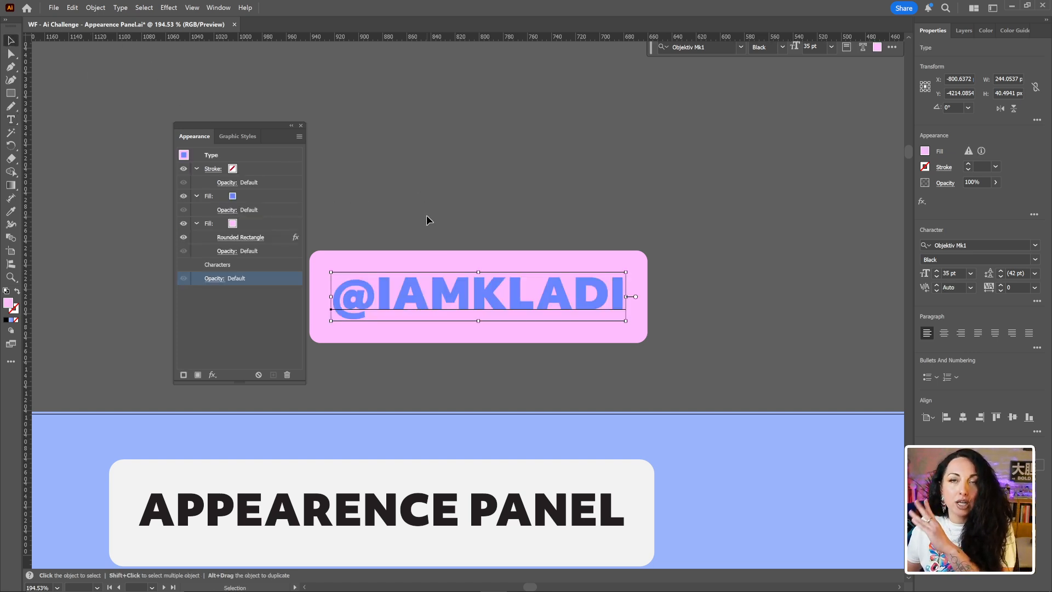
# - Examine the Graphic Style artwork in outline and preview modes, and inspect the appearance of the orange-filled container shape
pyautogui.scroll(-3, 471, 378)
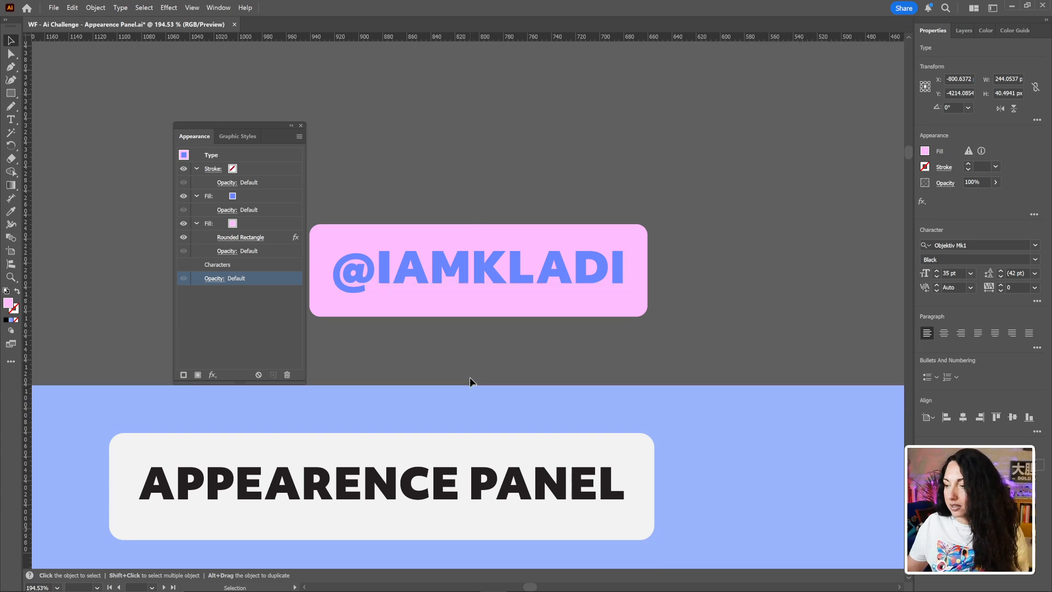
pyautogui.scroll(-5, 486, 368)
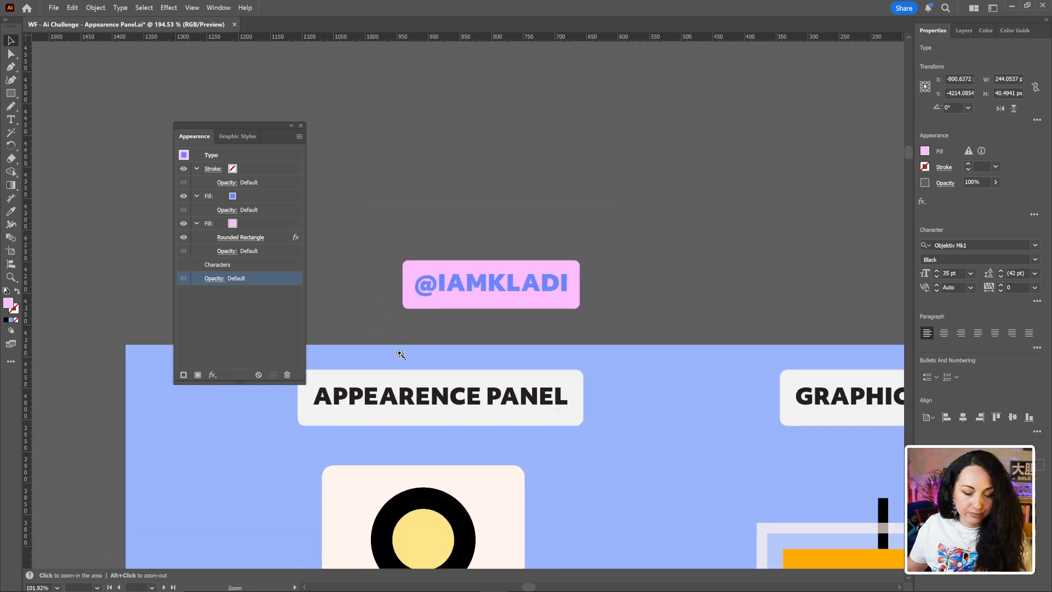
pyautogui.moveTo(812, 302); pyautogui.dragTo(530, 10)
pyautogui.scroll(-6, 634, 280)
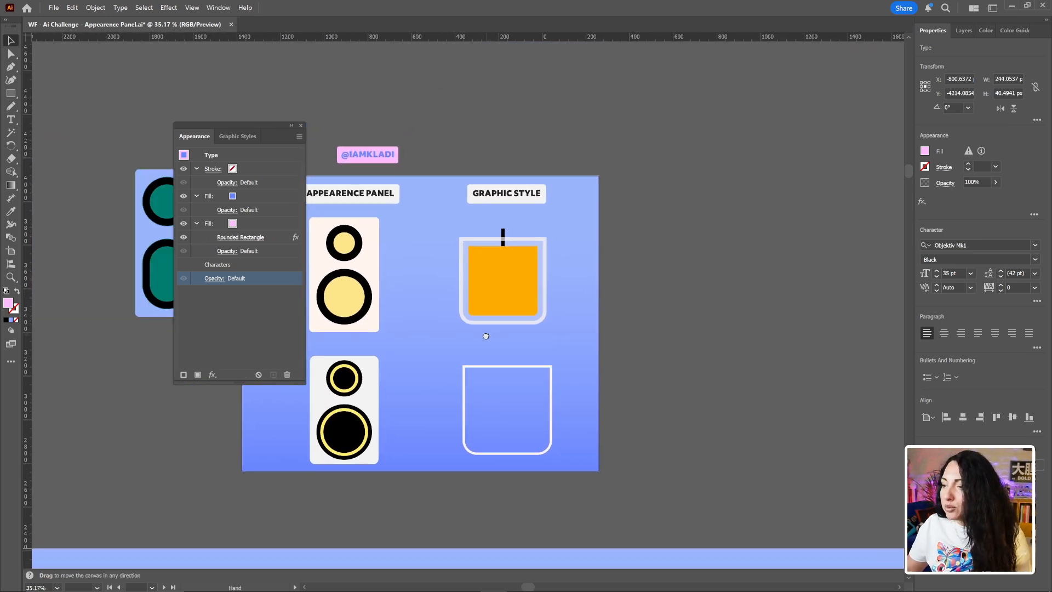
pyautogui.moveTo(486, 336); pyautogui.dragTo(415, 339)
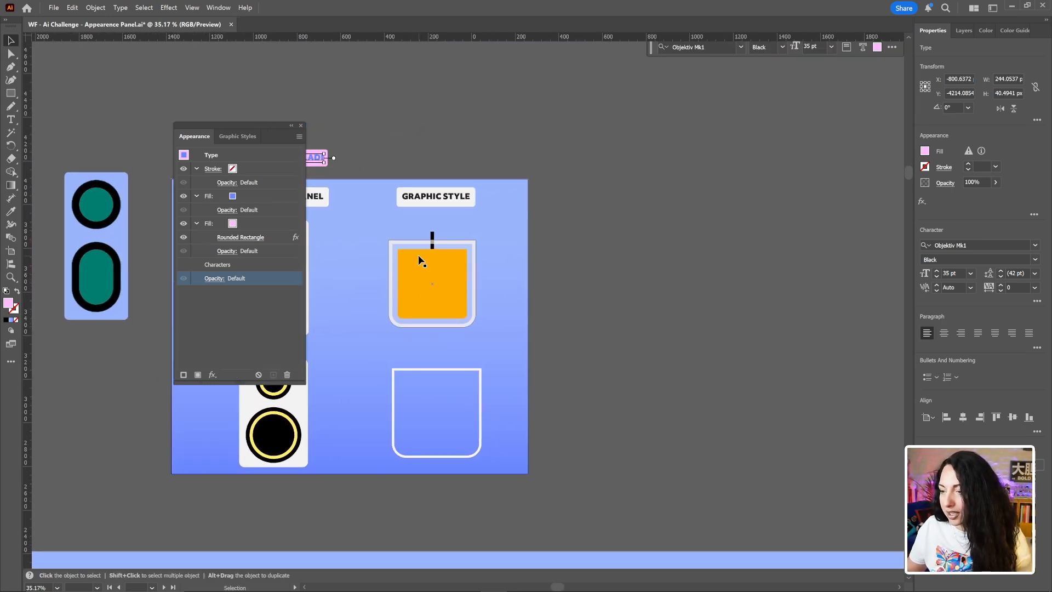
pyautogui.scroll(4, 430, 248)
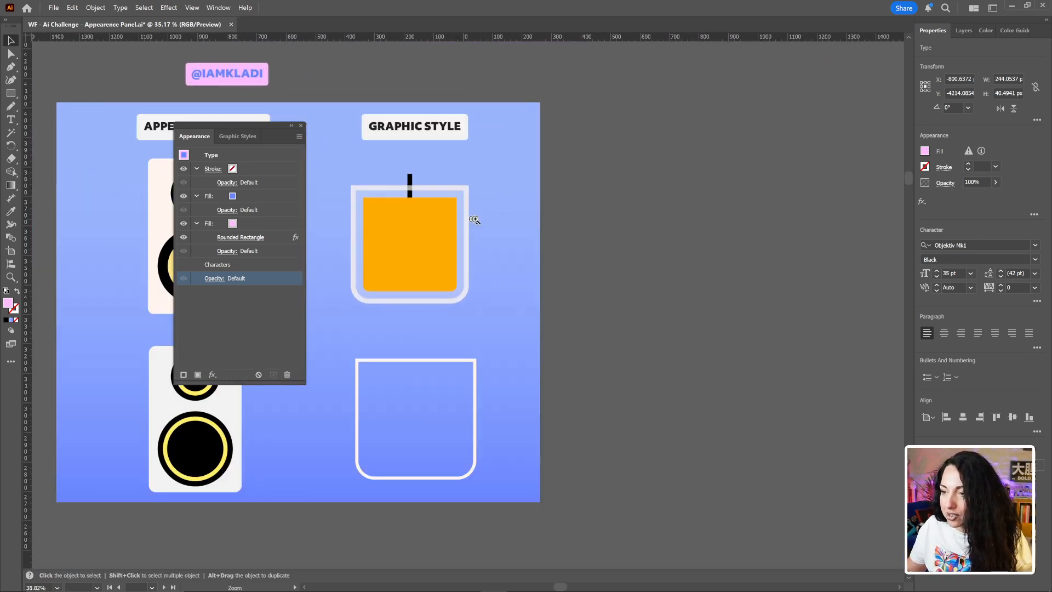
pyautogui.hotkey('ctrl', 'y')
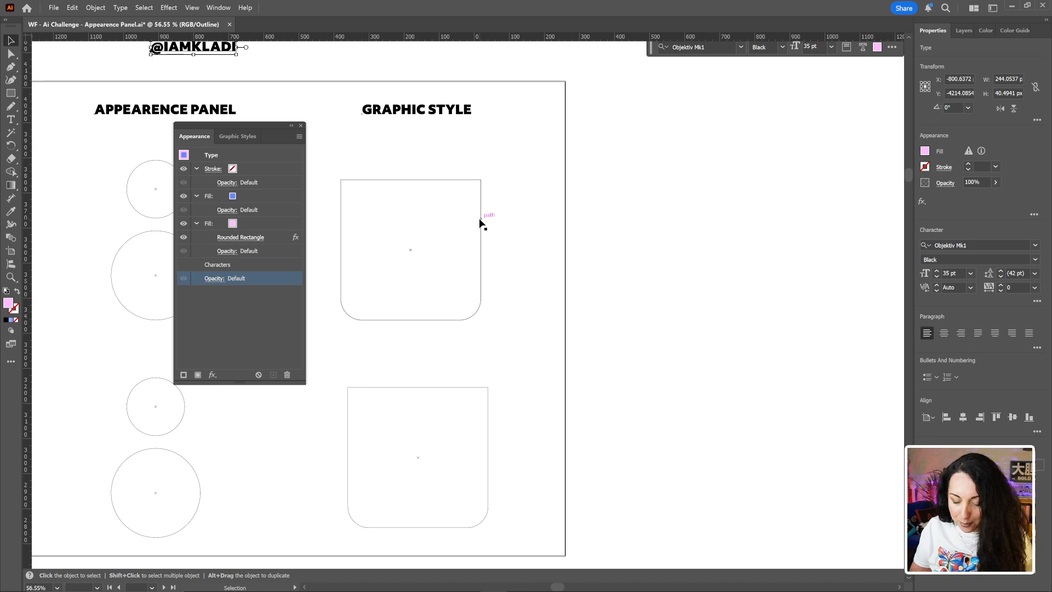
pyautogui.hotkey('ctrl', 'y')
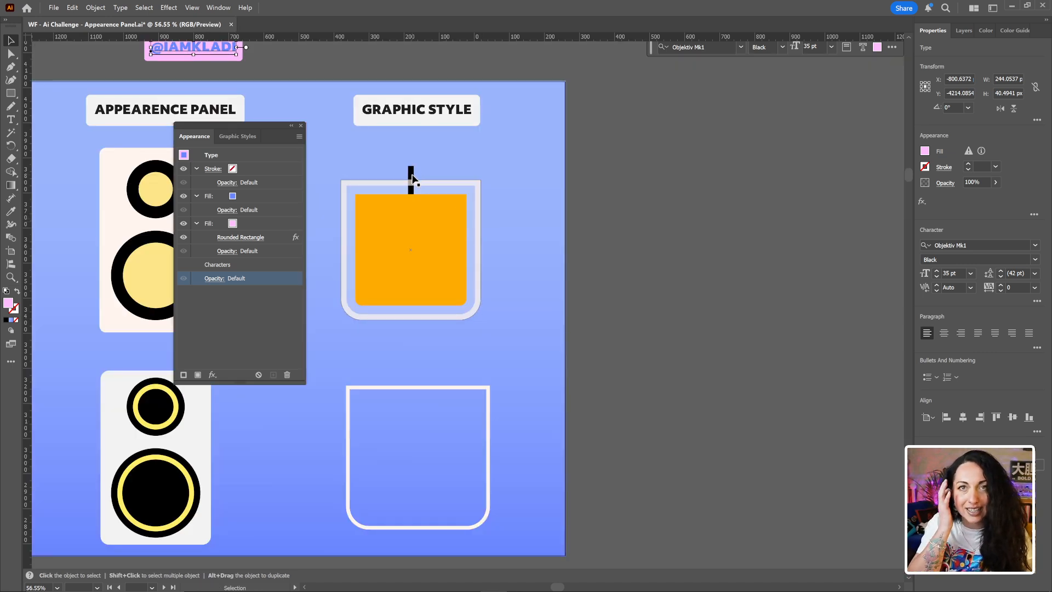
pyautogui.click(414, 229)
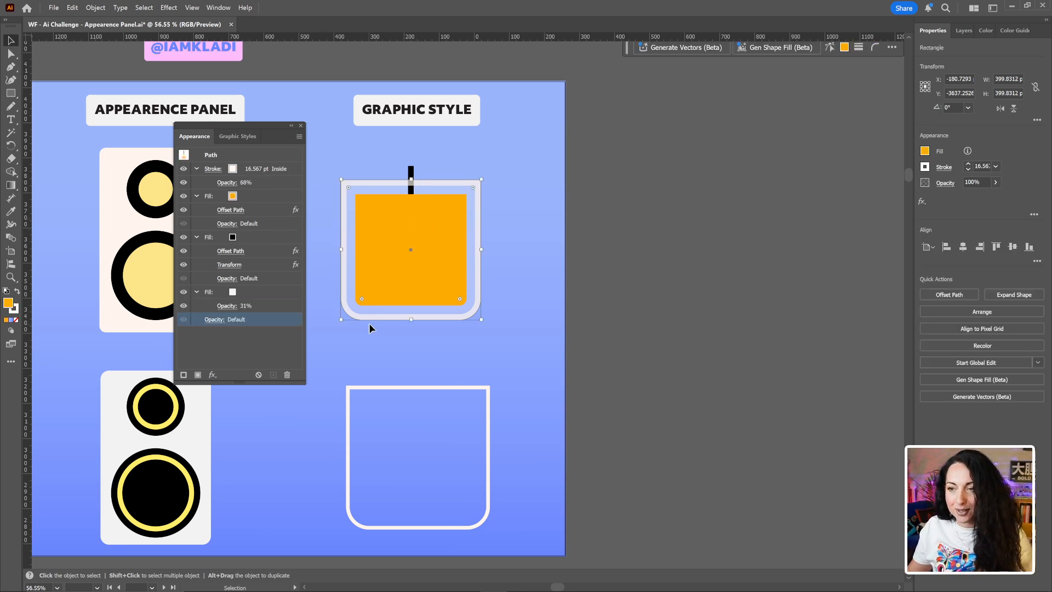
# - Fill the empty white-outlined container below the orange one with light pink
pyautogui.click(410, 388)
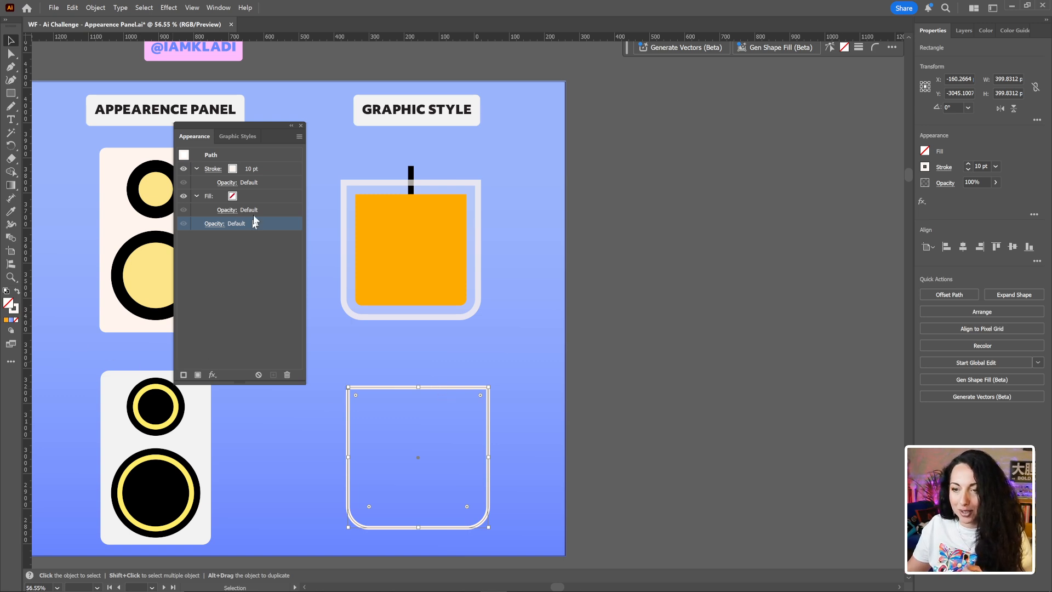
pyautogui.click(241, 201)
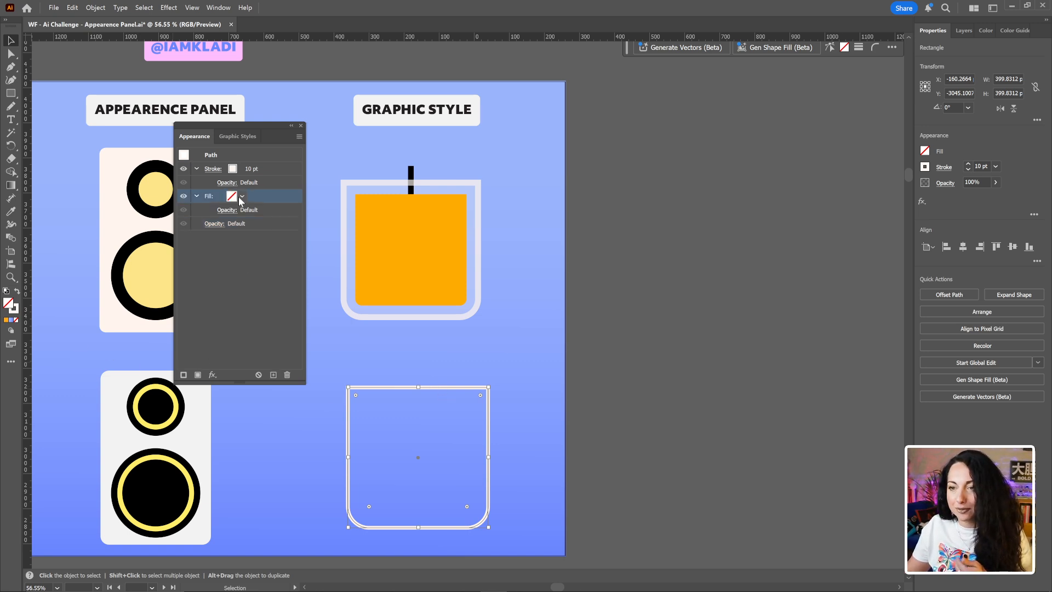
pyautogui.click(241, 198)
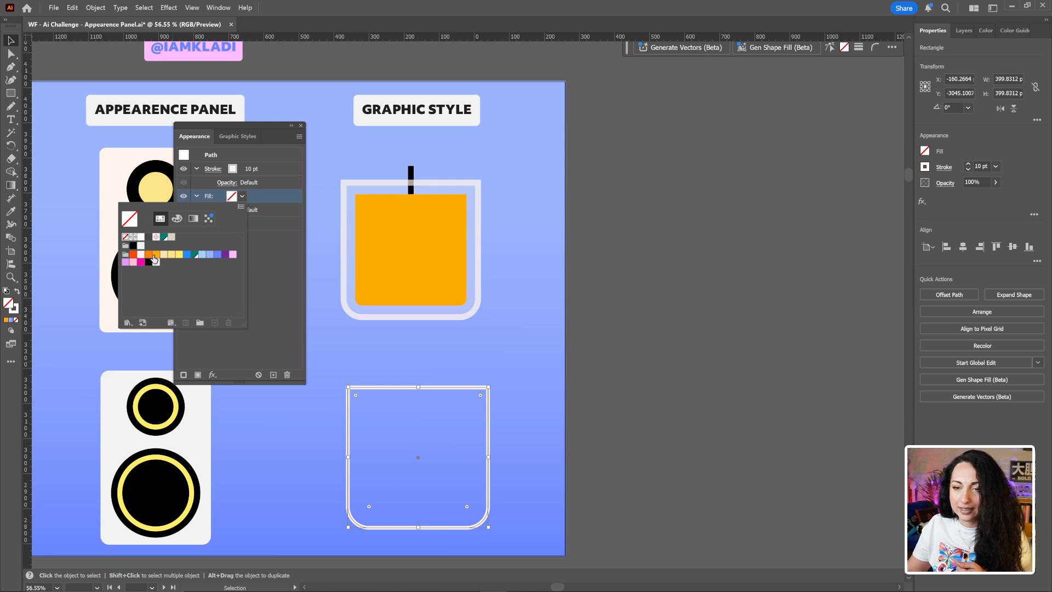
pyautogui.click(232, 255)
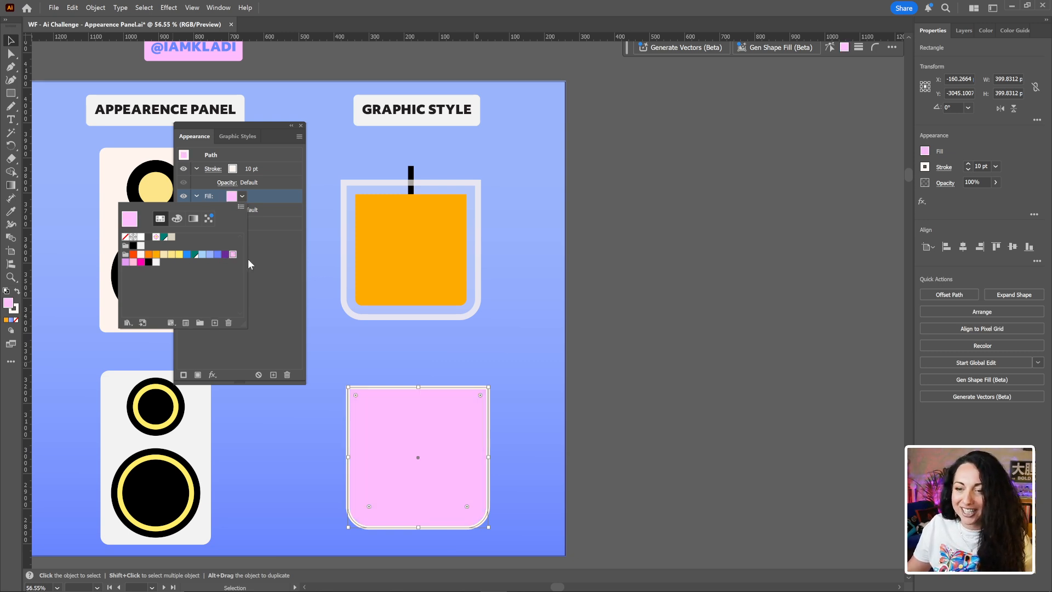
pyautogui.click(223, 349)
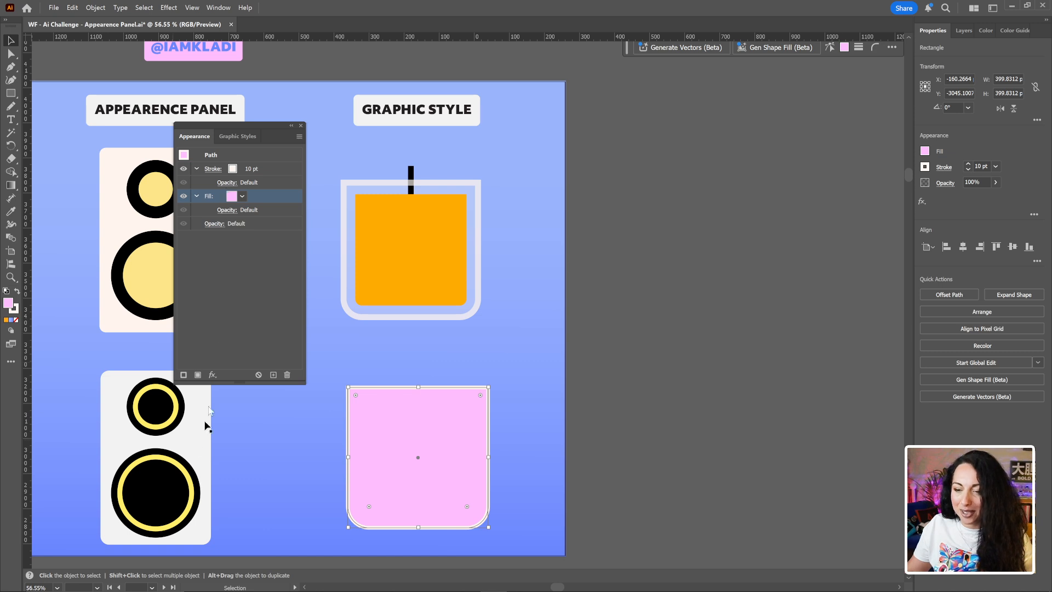
# - Apply an Offset Path effect of -35 px to the lower container's pink fill
pyautogui.click(213, 376)
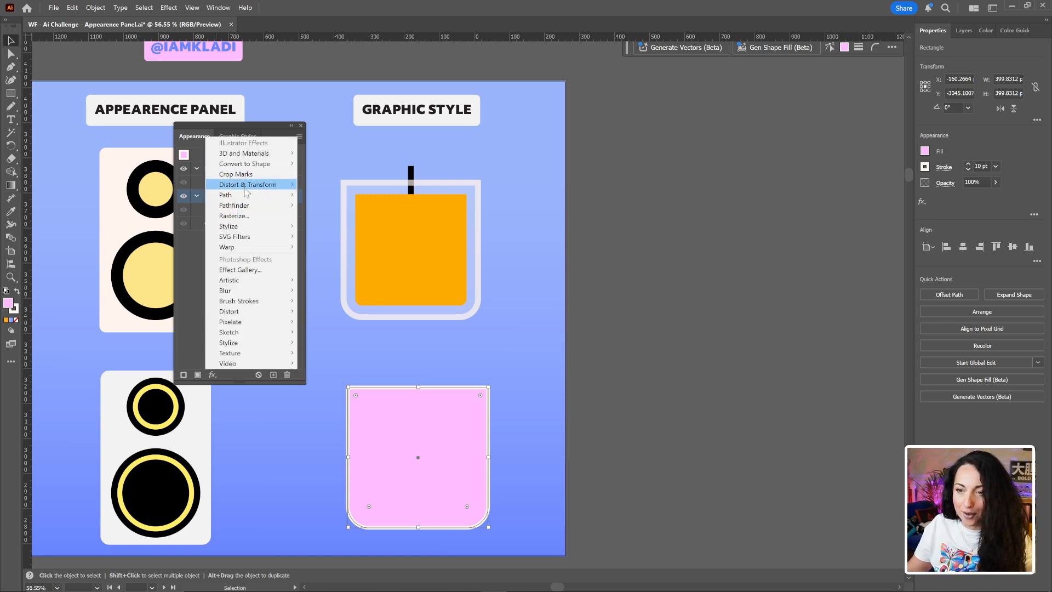
pyautogui.moveTo(244, 198)
pyautogui.click(334, 199)
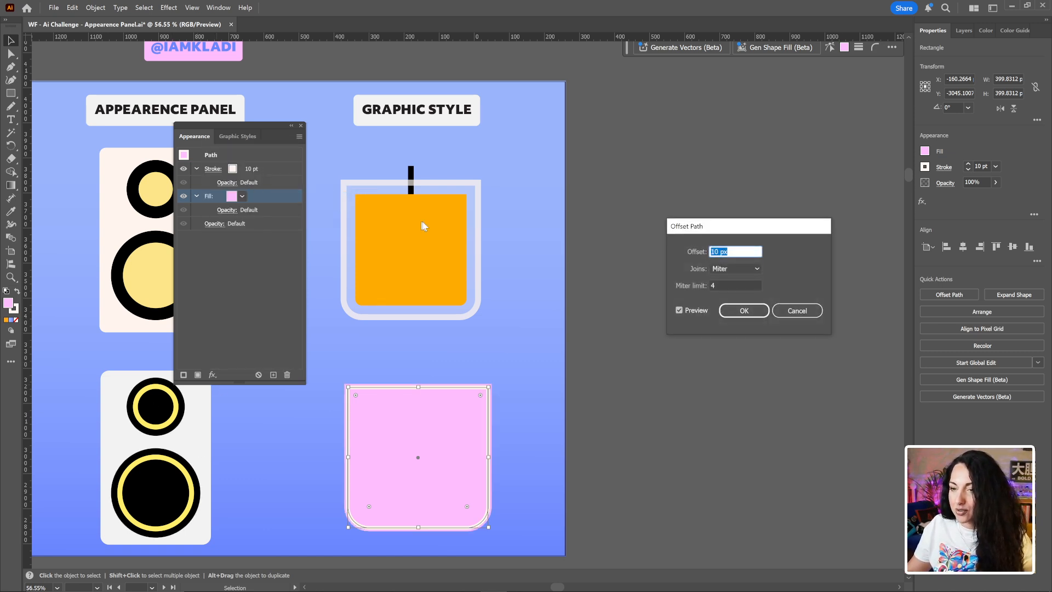
pyautogui.moveTo(732, 226); pyautogui.dragTo(402, 227)
pyautogui.write('-15')
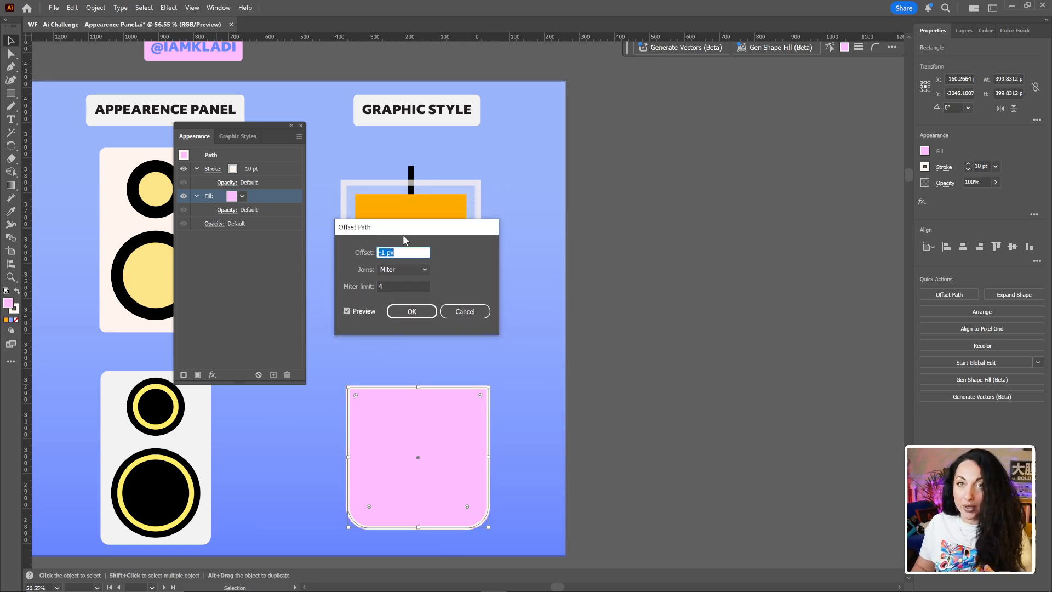
pyautogui.hotkey('shift', 'Down')
pyautogui.hotkey('shift', 'Down')
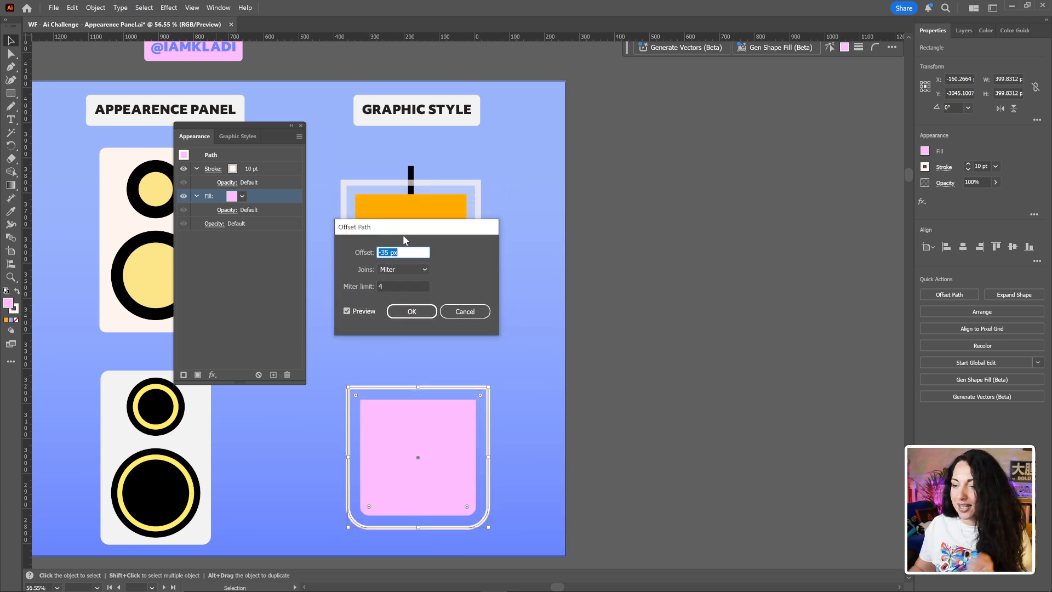
pyautogui.click(418, 310)
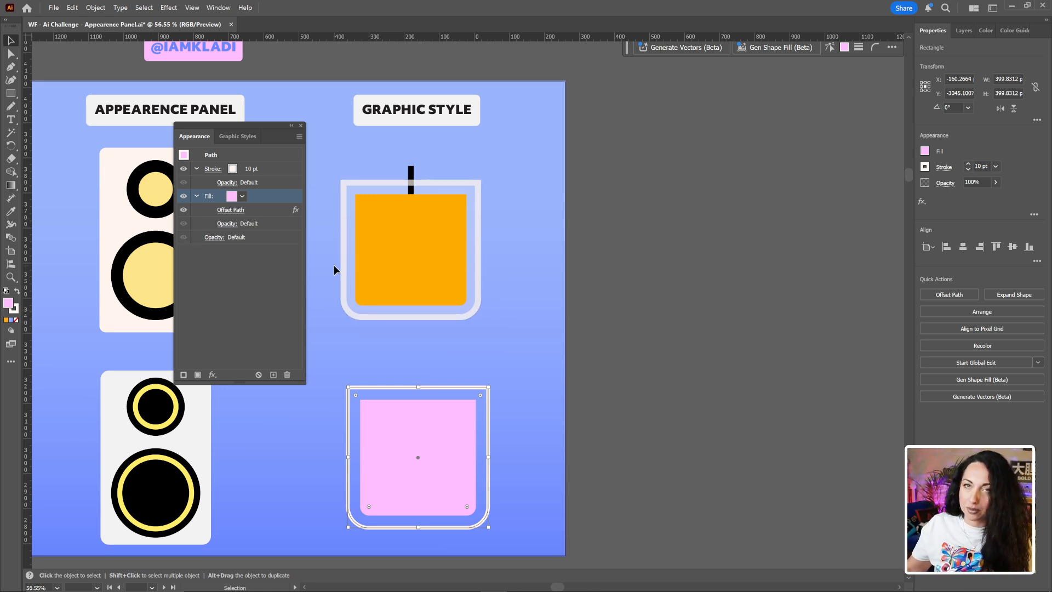
# - Add a second fill above the lower container's pink fill and color it dark purple
pyautogui.click(198, 374)
pyautogui.click(243, 196)
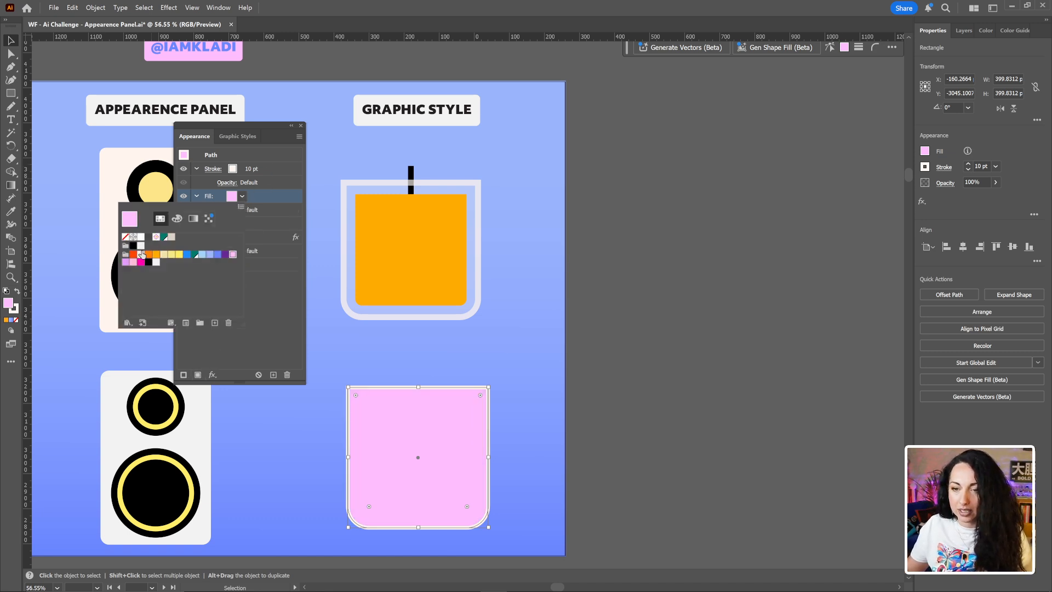
pyautogui.click(141, 254)
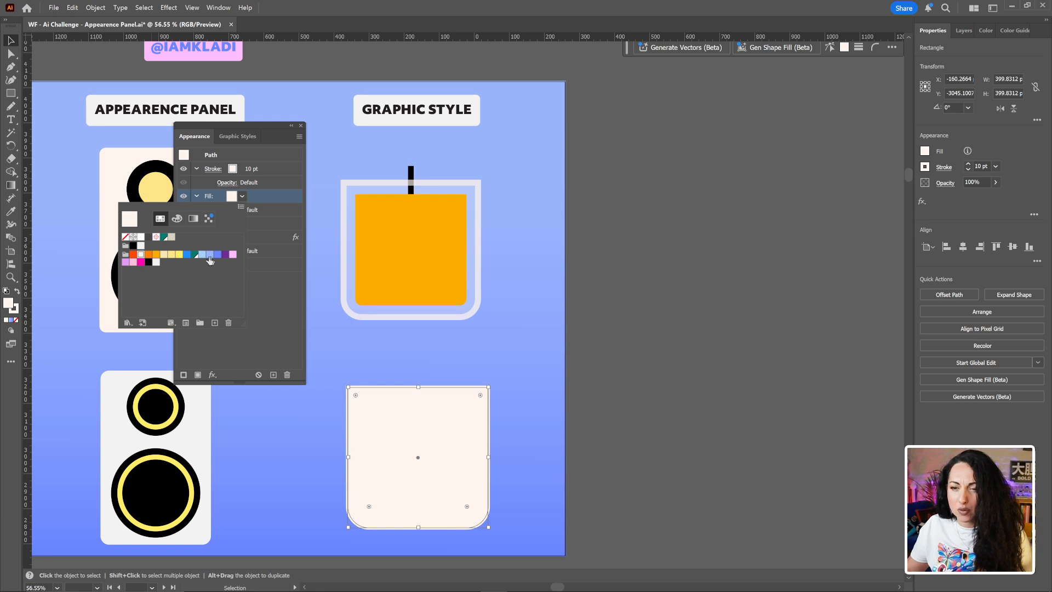
pyautogui.click(141, 263)
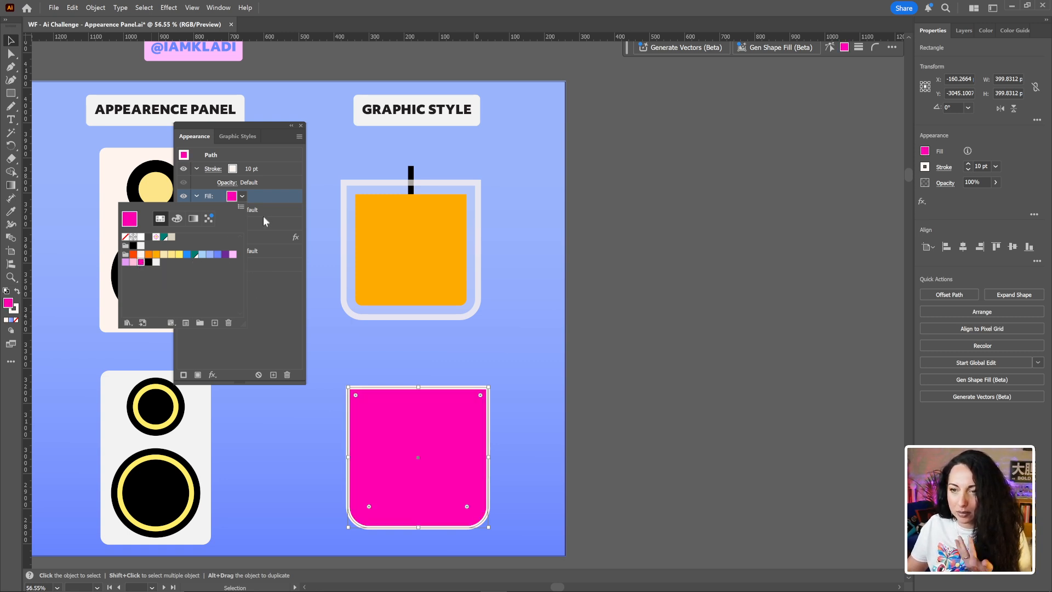
pyautogui.click(226, 255)
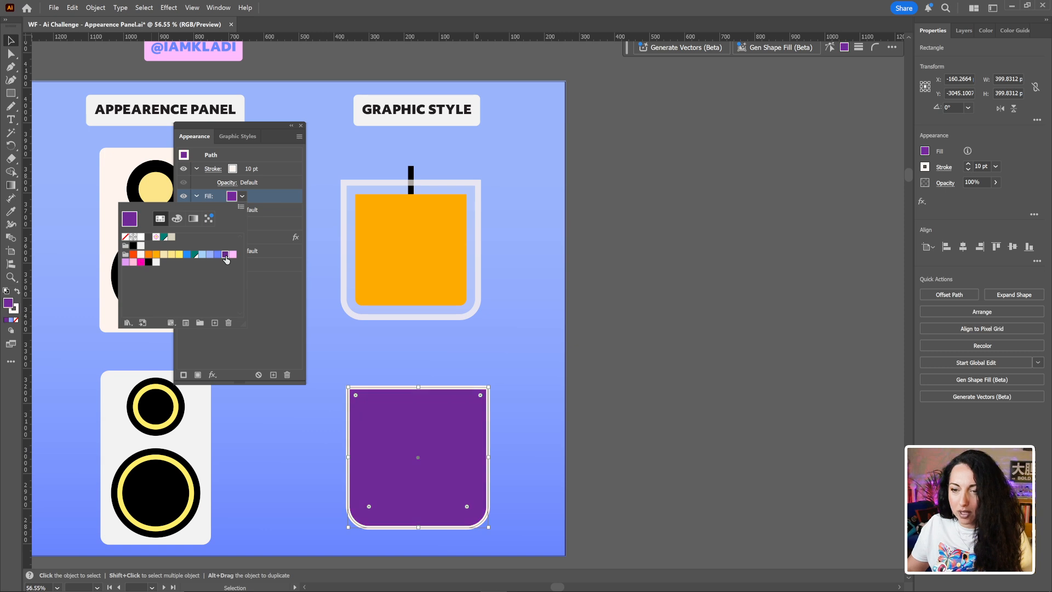
# - Change the lower container's stroke color to the same dark purple
pyautogui.click(237, 170)
pyautogui.click(237, 172)
pyautogui.click(224, 227)
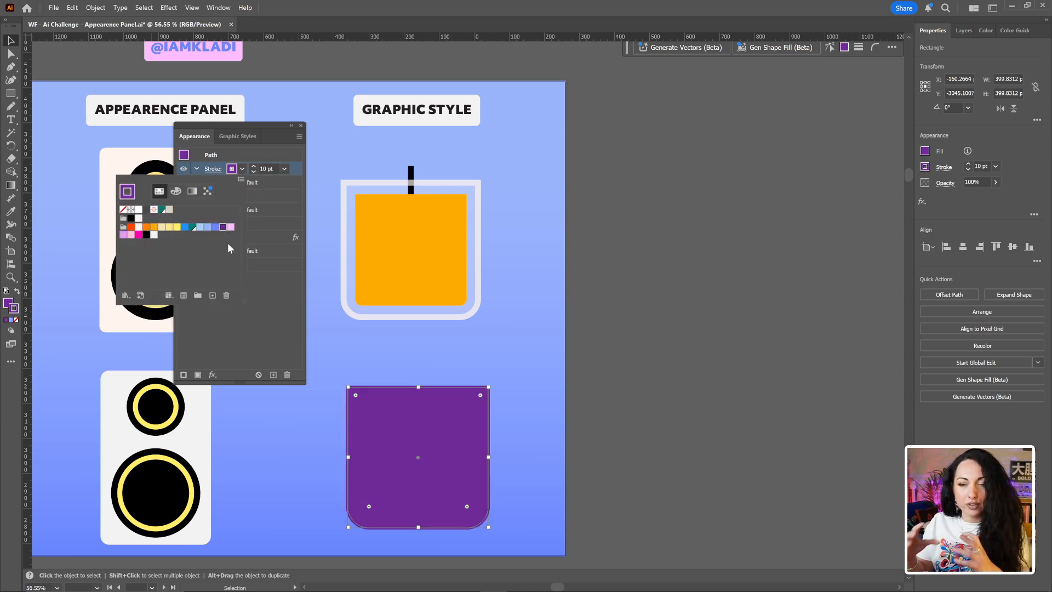
pyautogui.click(274, 301)
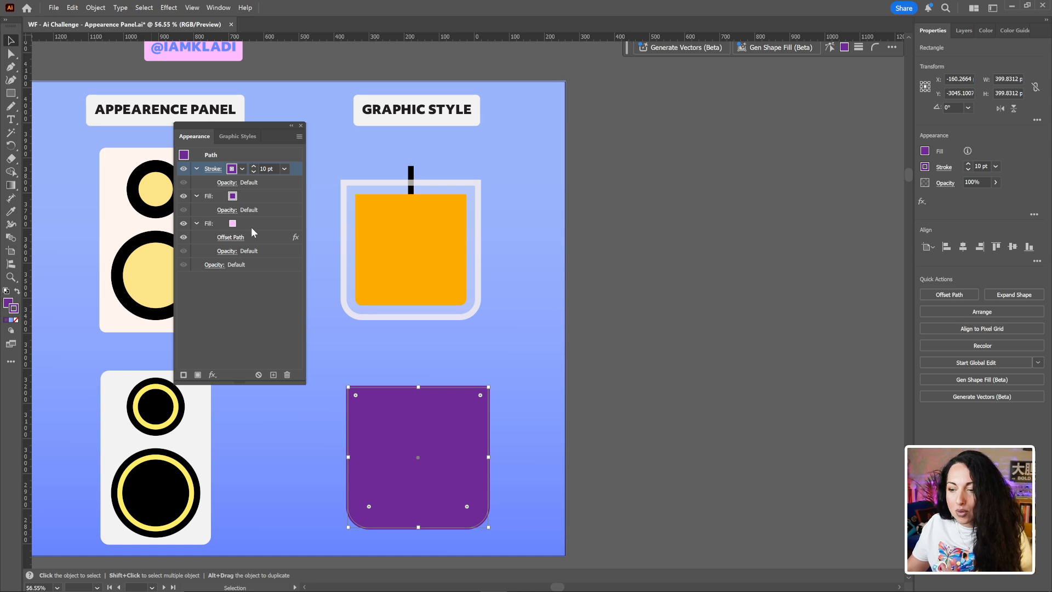
# - Reduce the opacity of the lower container's purple fill to 53%
pyautogui.click(227, 211)
pyautogui.click(159, 231)
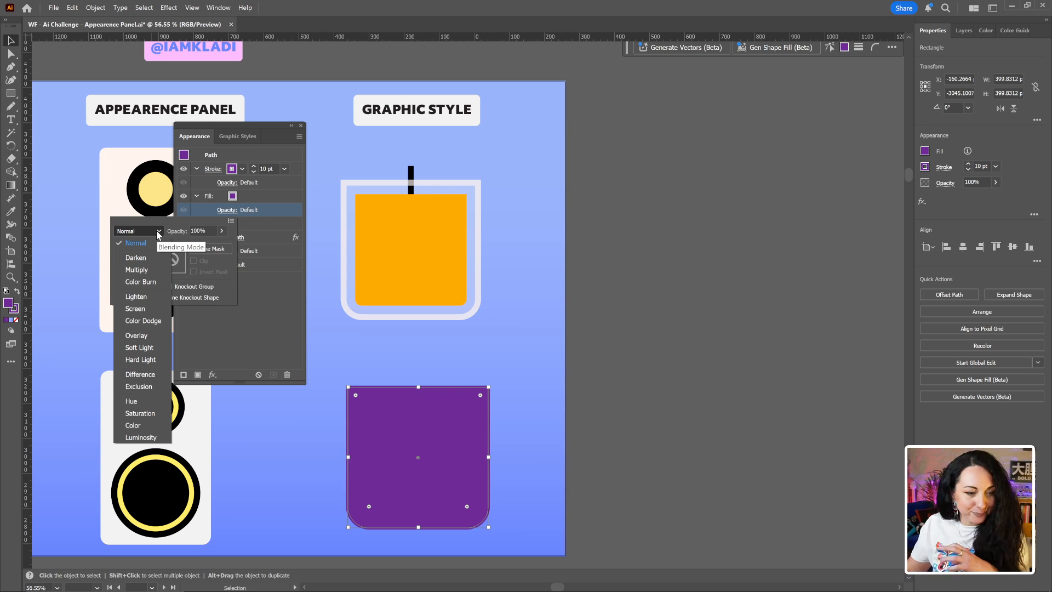
pyautogui.click(221, 233)
pyautogui.click(222, 231)
pyautogui.moveTo(221, 245); pyautogui.dragTo(202, 249)
pyautogui.click(285, 277)
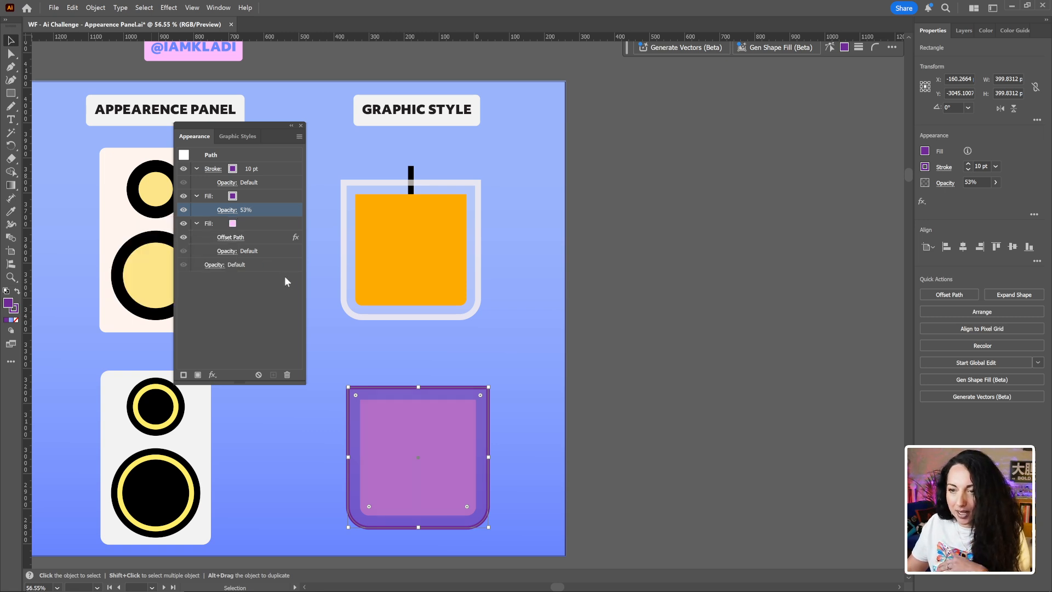
# - Reduce the opacity of the lower container's stroke to 32% and move the container slightly upward
pyautogui.click(236, 169)
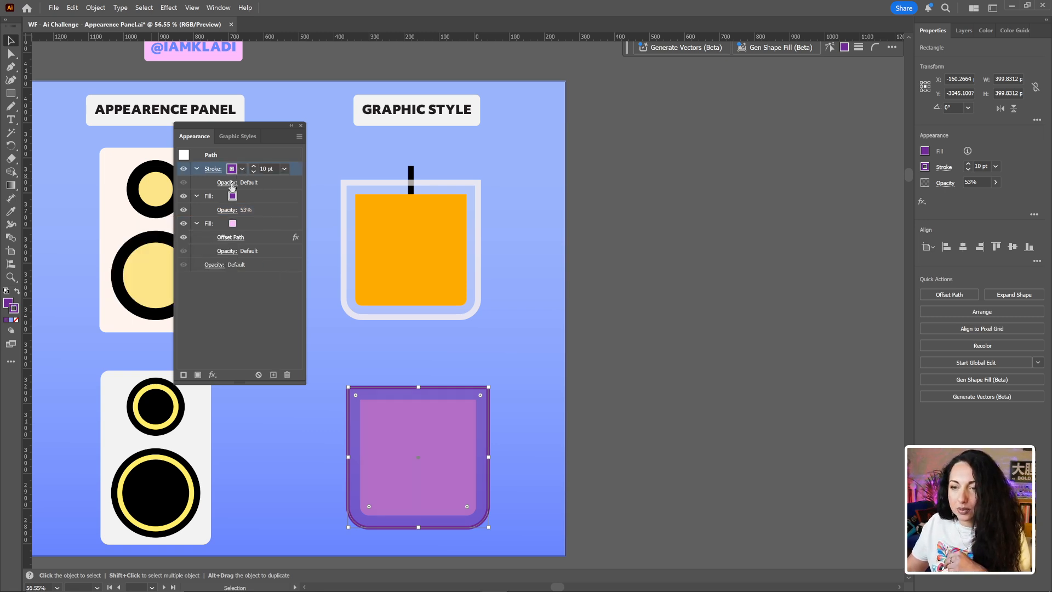
pyautogui.click(227, 182)
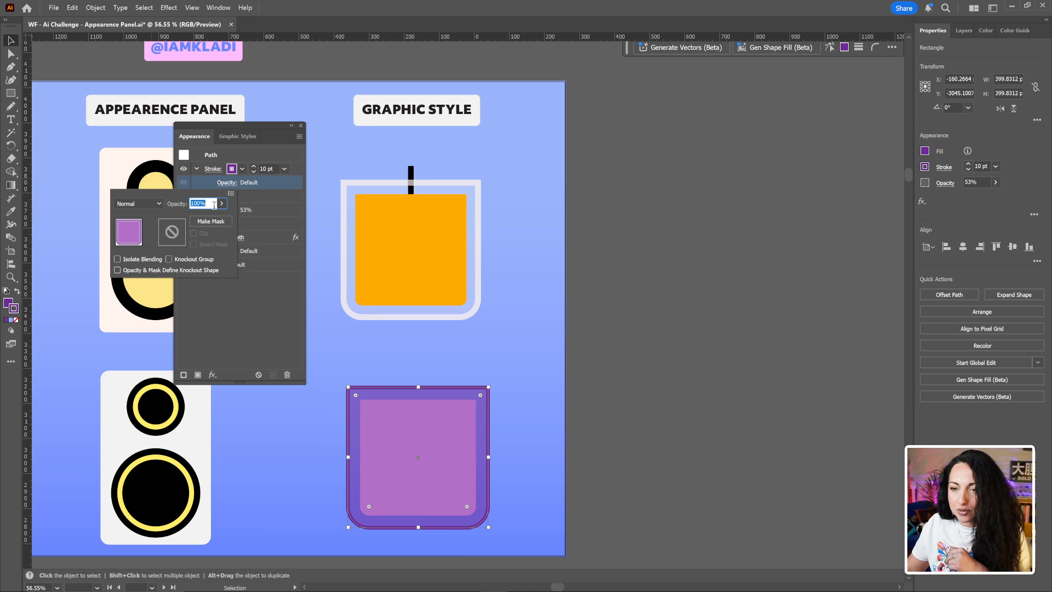
pyautogui.click(221, 203)
pyautogui.moveTo(222, 217); pyautogui.dragTo(196, 223)
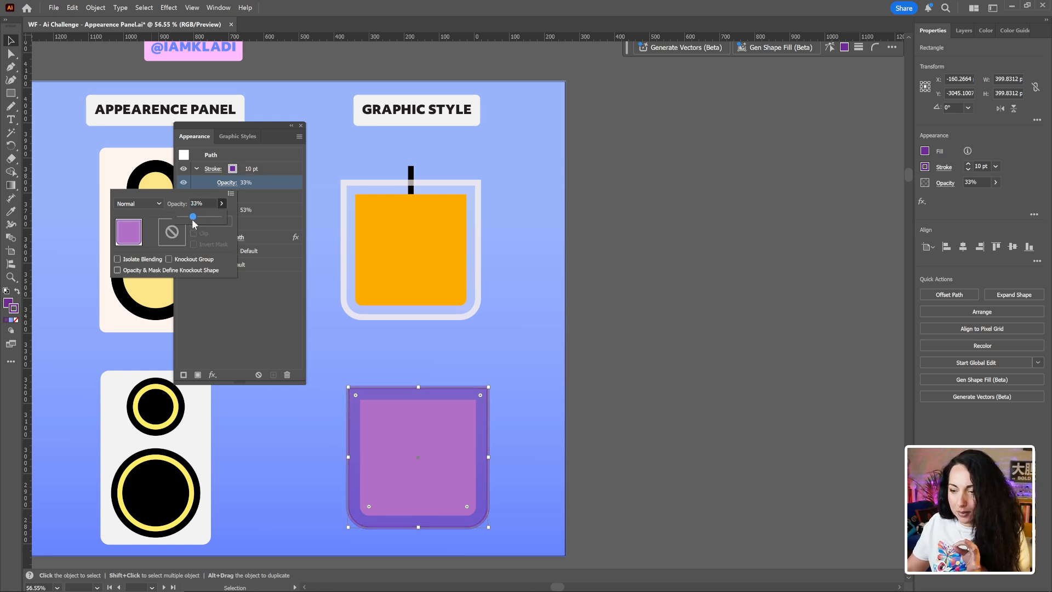
pyautogui.click(252, 314)
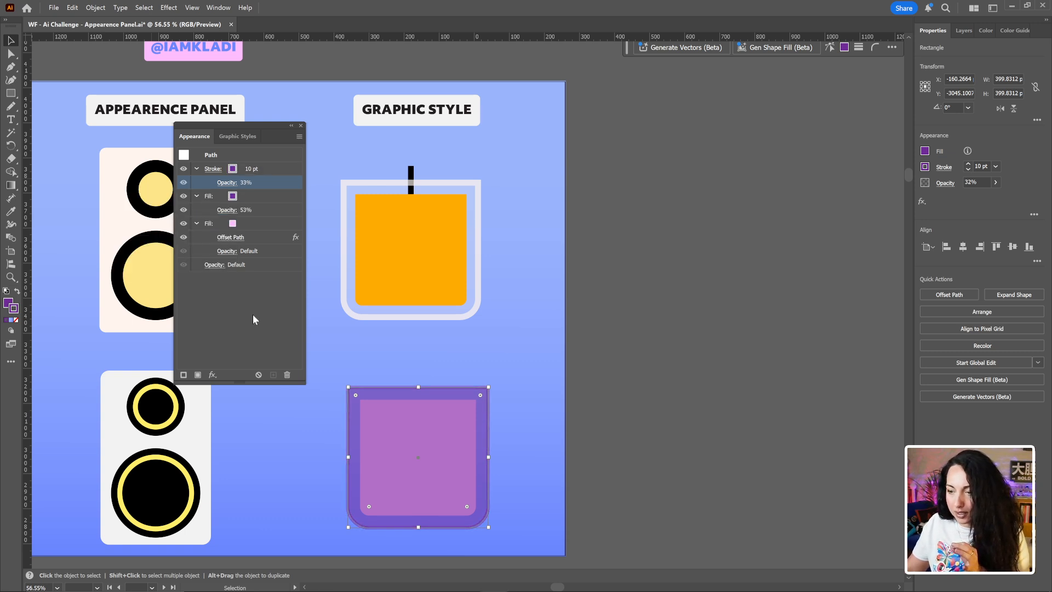
pyautogui.click(361, 334)
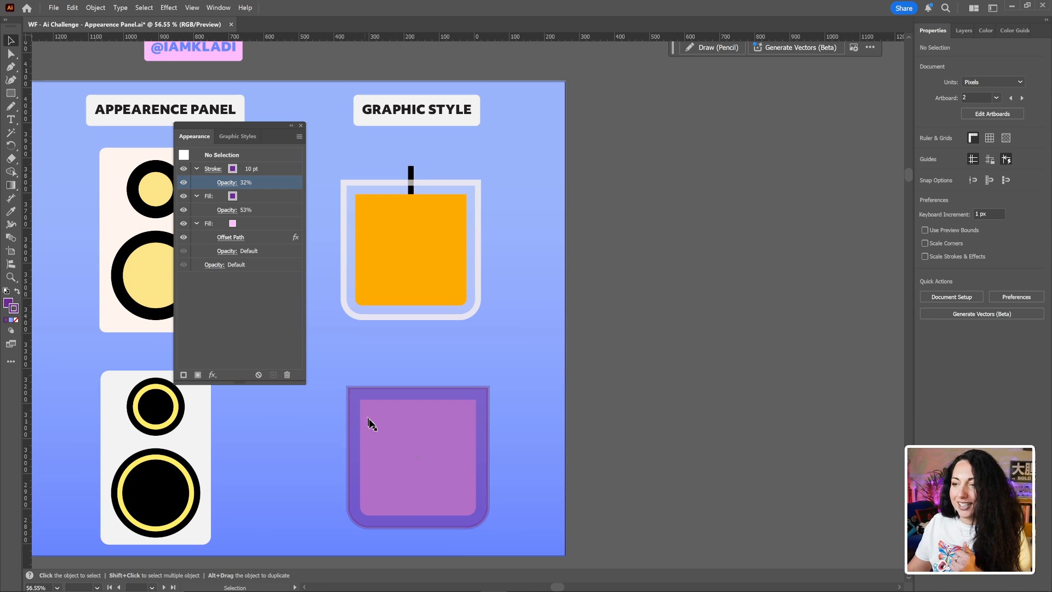
pyautogui.moveTo(439, 416)
pyautogui.mouseDown()
pyautogui.moveTo(553, 196)
pyautogui.moveTo(592, 203)
pyautogui.moveTo(429, 413)
pyautogui.mouseUp()
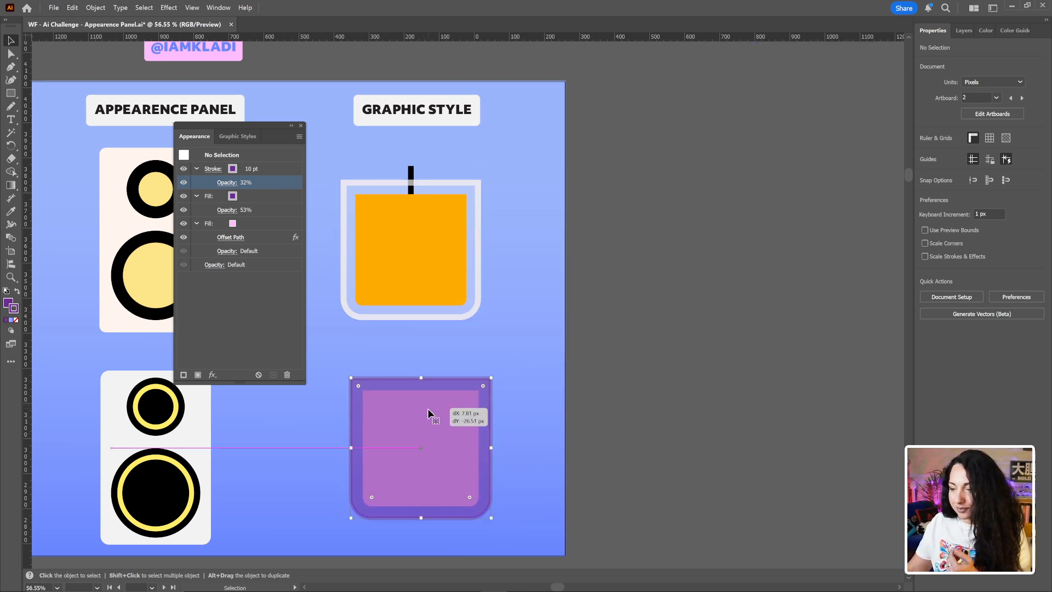
pyautogui.click(577, 404)
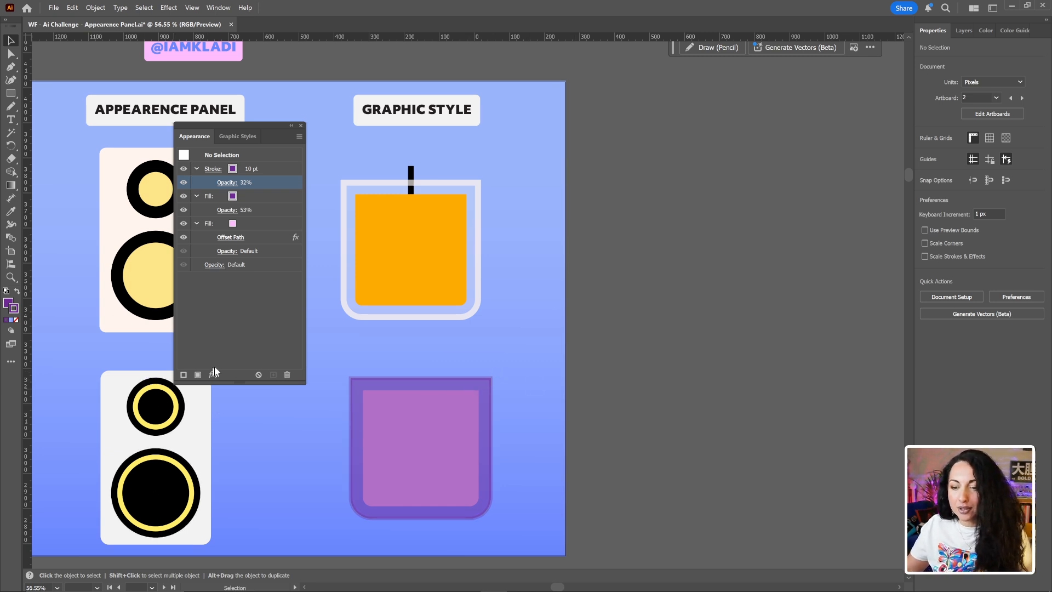
# - Recolor the lower container's purple fill to off-white and reduce that fill's opacity to 14%
pyautogui.click(410, 422)
pyautogui.click(235, 196)
pyautogui.click(242, 196)
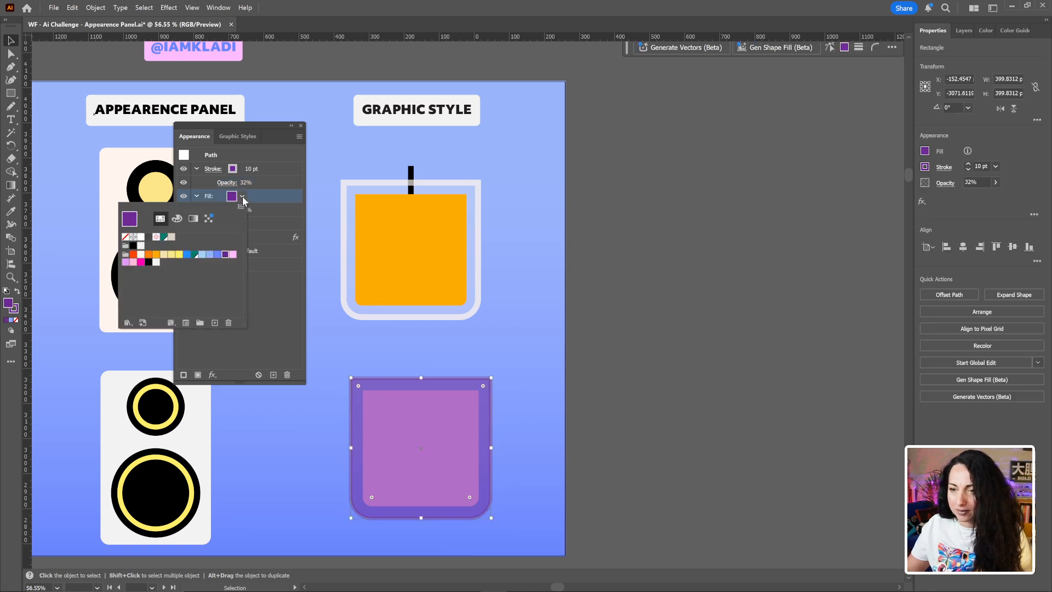
pyautogui.click(140, 255)
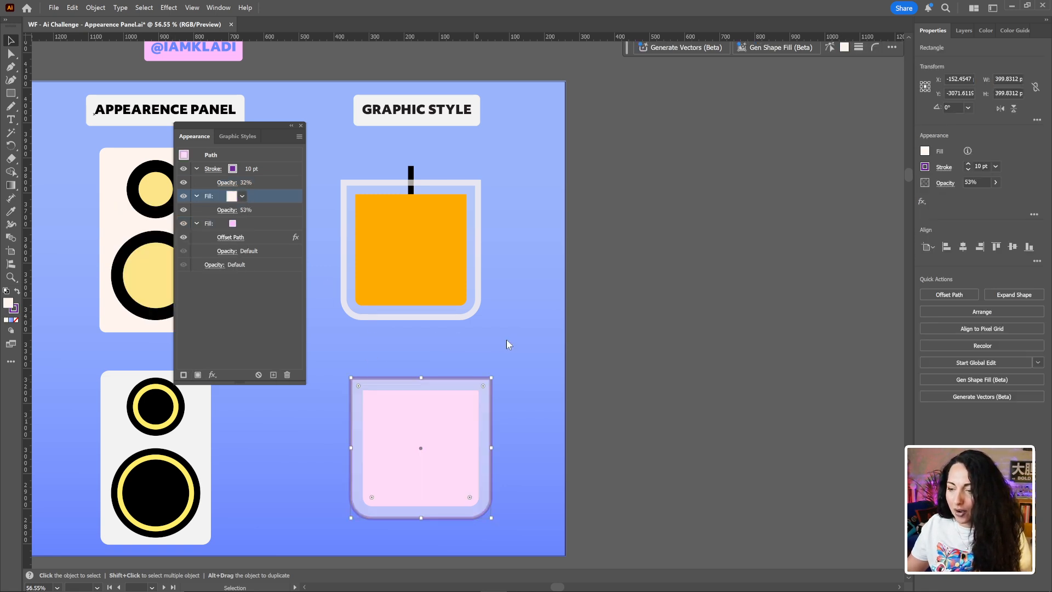
pyautogui.click(227, 210)
pyautogui.click(222, 232)
pyautogui.moveTo(200, 245); pyautogui.dragTo(186, 250)
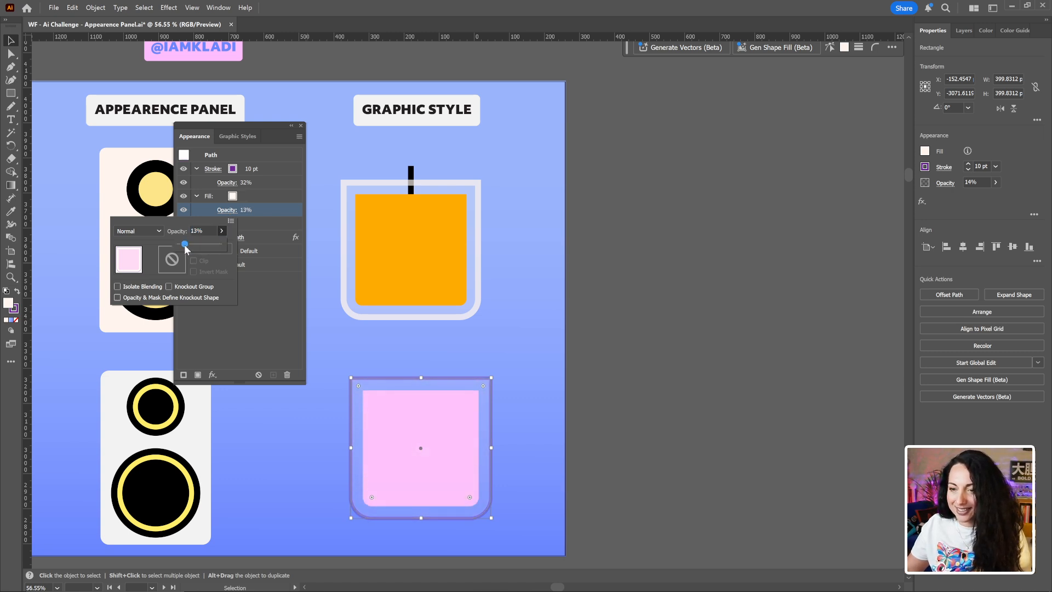
pyautogui.click(237, 357)
pyautogui.click(329, 299)
pyautogui.click(239, 168)
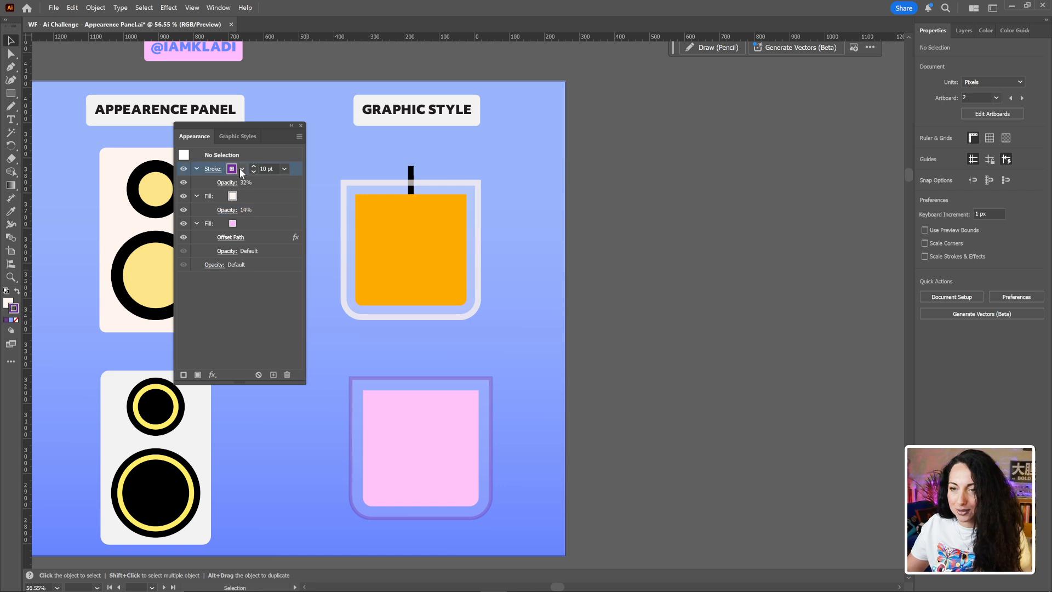
pyautogui.click(241, 169)
pyautogui.click(139, 218)
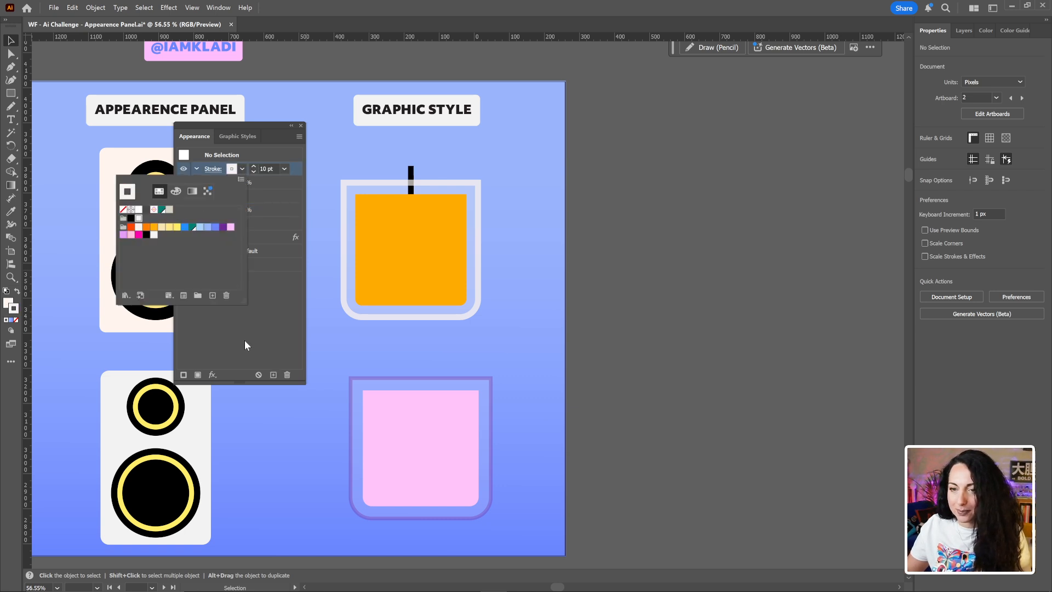
pyautogui.click(251, 323)
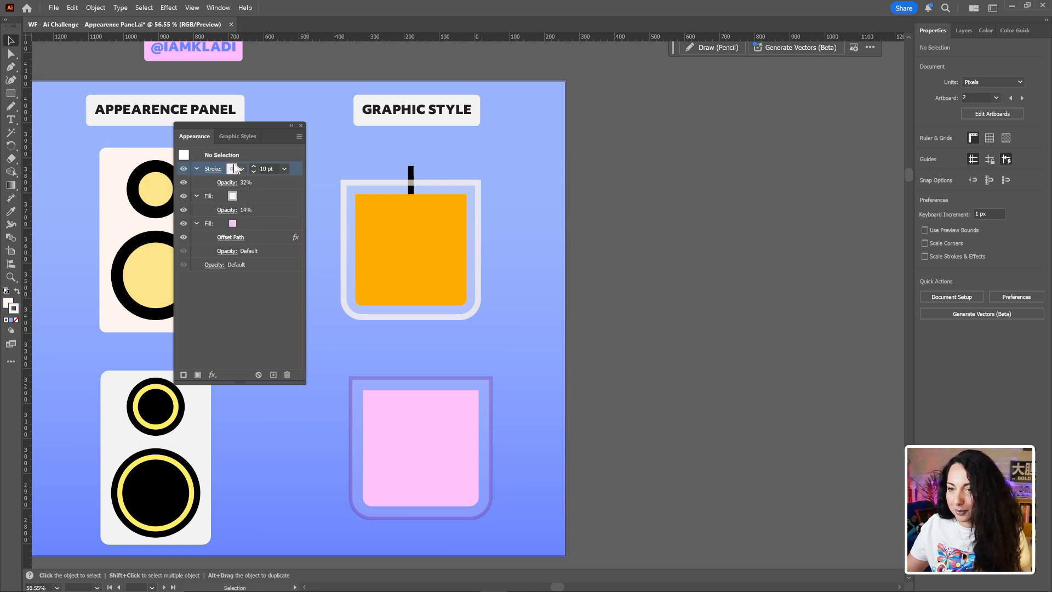
# - Change the lower container's 10 pt stroke color to white
pyautogui.click(422, 387)
pyautogui.click(232, 168)
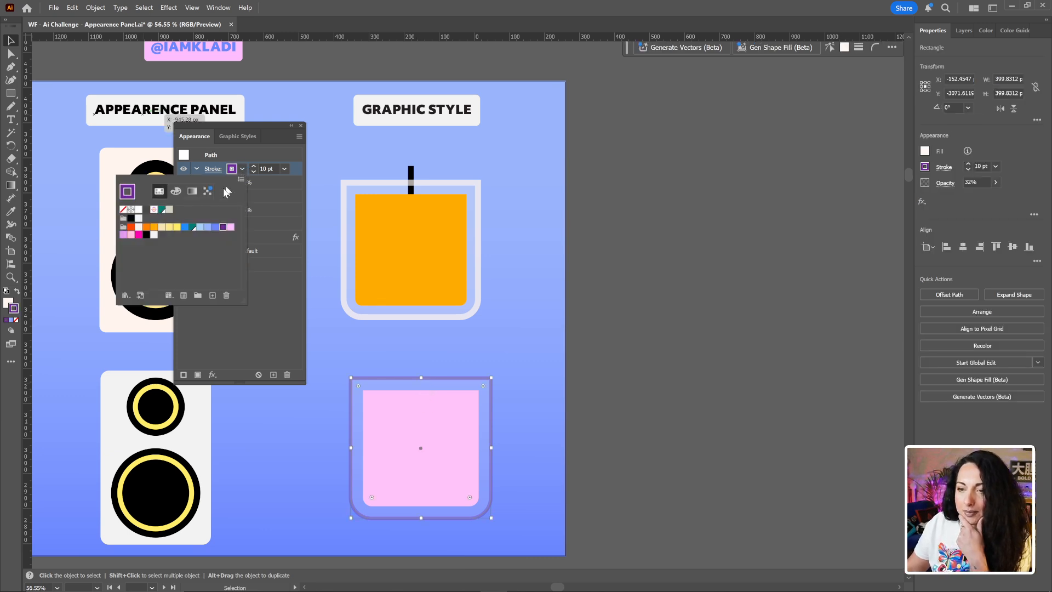
pyautogui.click(140, 217)
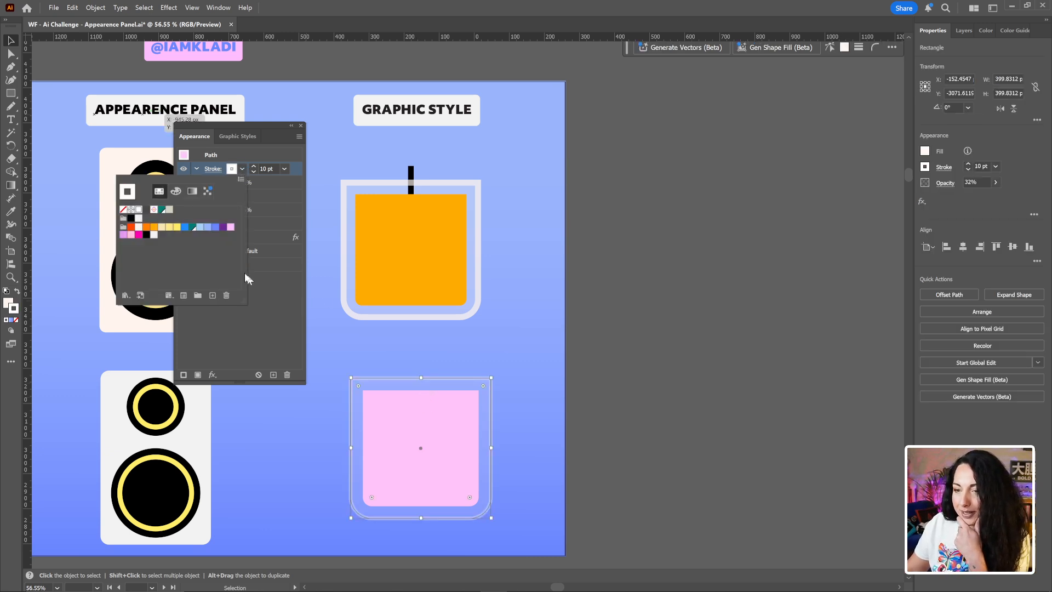
pyautogui.click(342, 311)
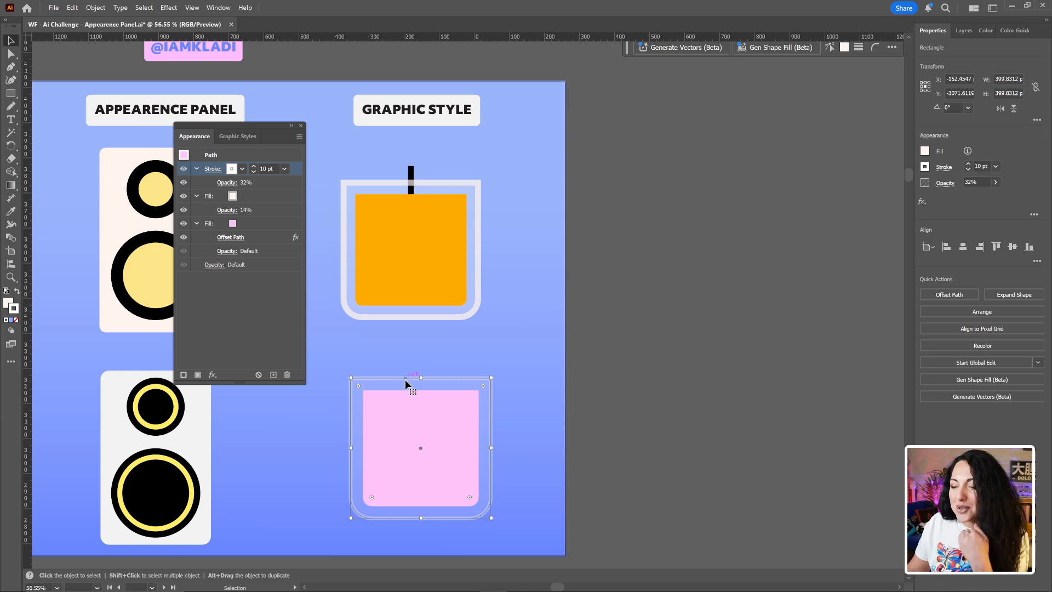
# - Add a new fill on top of the lower container's appearance and color it black
pyautogui.click(198, 375)
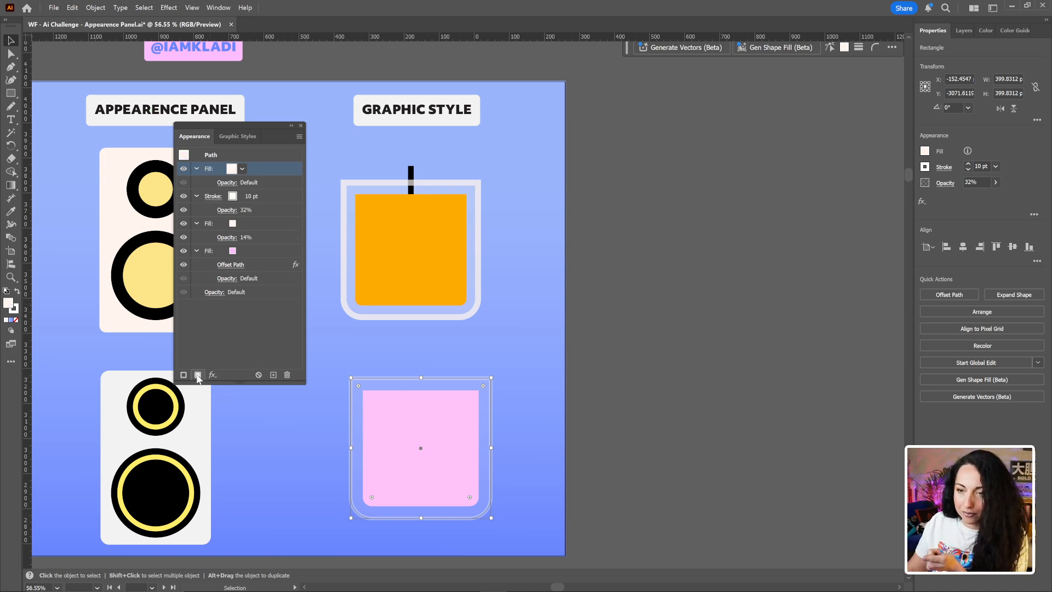
pyautogui.click(241, 169)
pyautogui.click(134, 218)
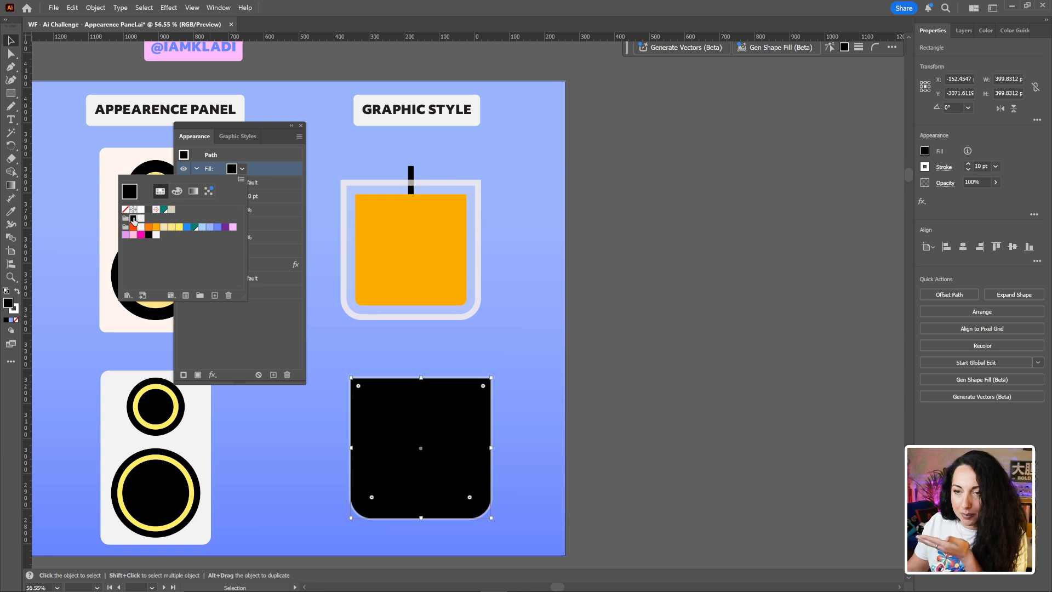
pyautogui.click(258, 320)
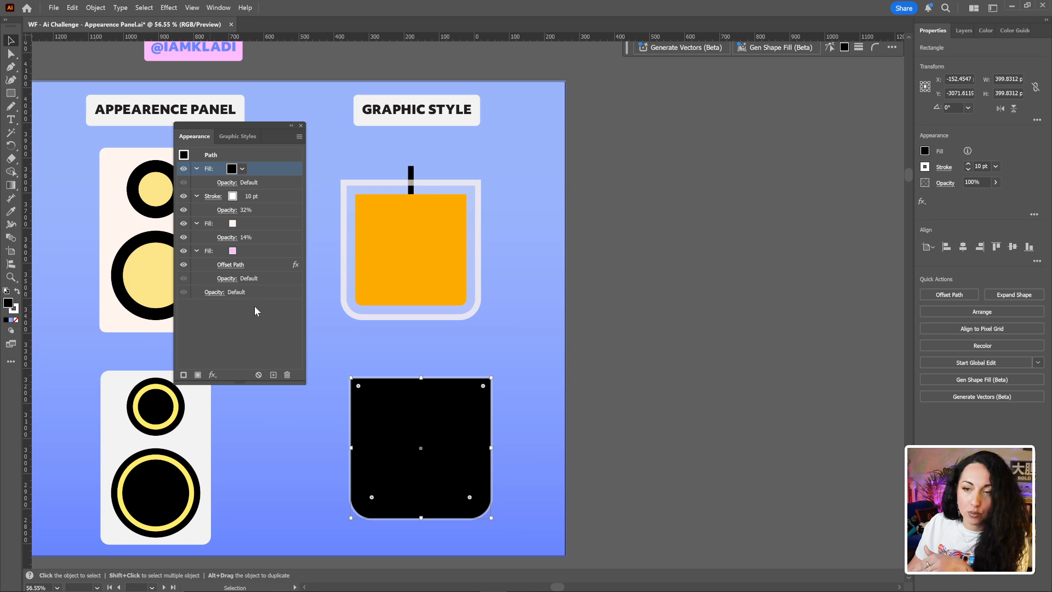
# - Apply a Transform effect to the black fill, scaled 6% horizontally and 67% vertically, moved -5 px horizontally and -87 px vertically
pyautogui.click(213, 374)
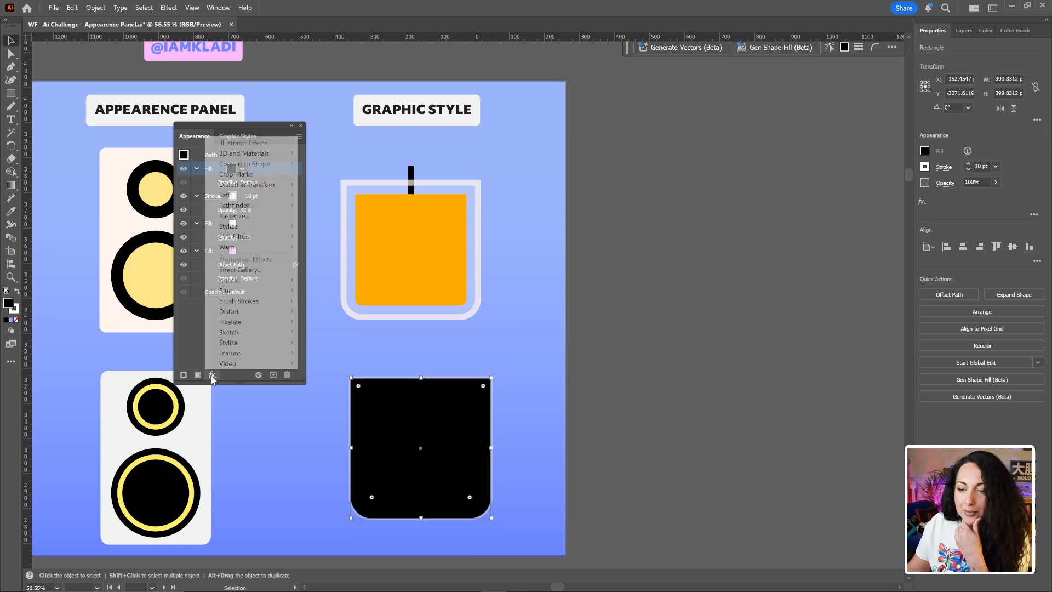
pyautogui.moveTo(250, 186)
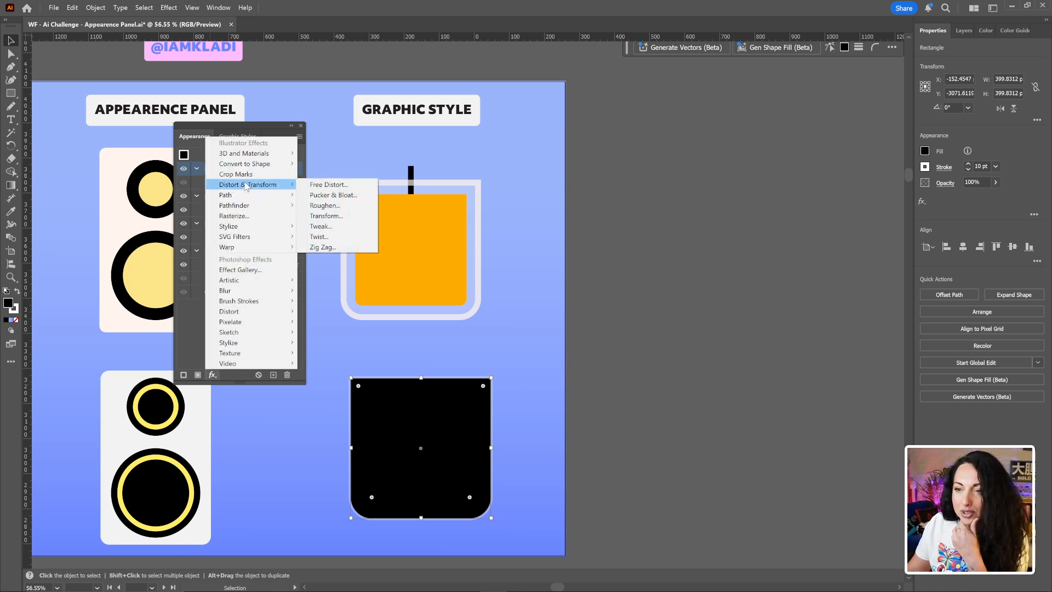
pyautogui.click(345, 215)
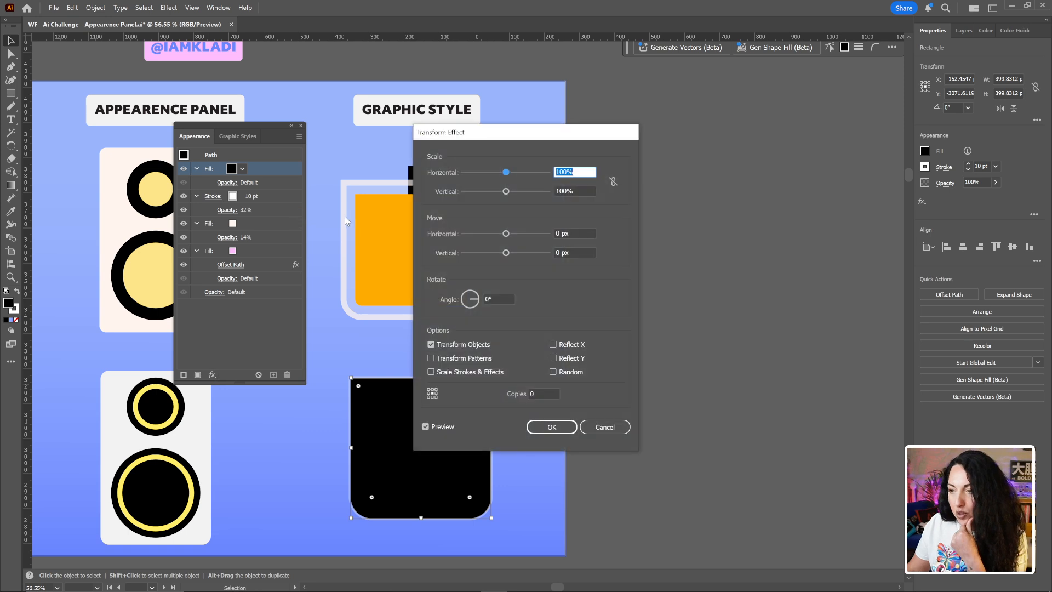
pyautogui.moveTo(439, 138); pyautogui.dragTo(534, 146)
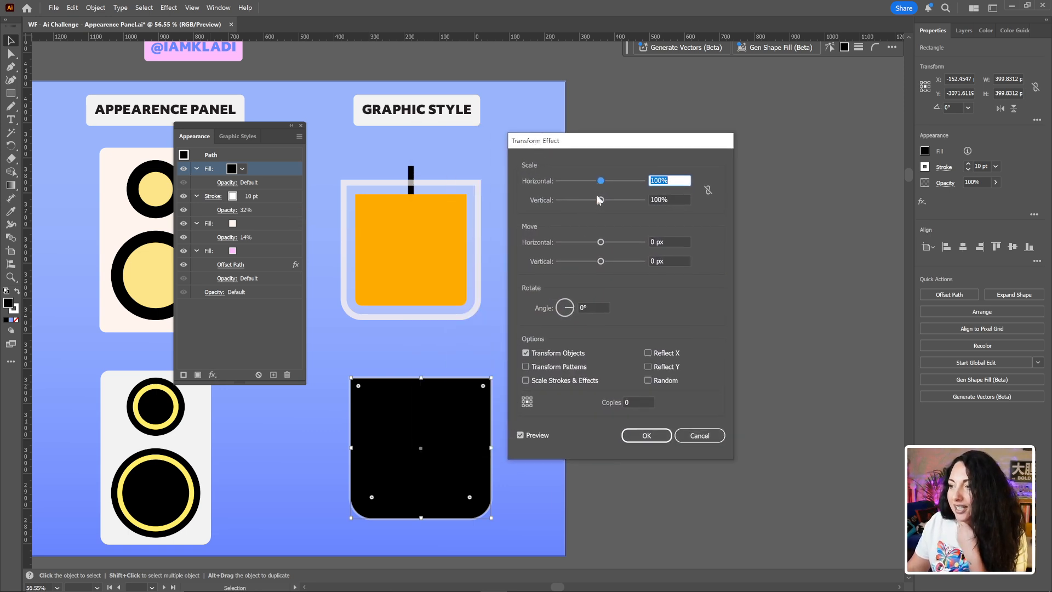
pyautogui.moveTo(600, 181)
pyautogui.mouseDown()
pyautogui.moveTo(565, 186)
pyautogui.moveTo(591, 206)
pyautogui.moveTo(592, 193)
pyautogui.mouseUp()
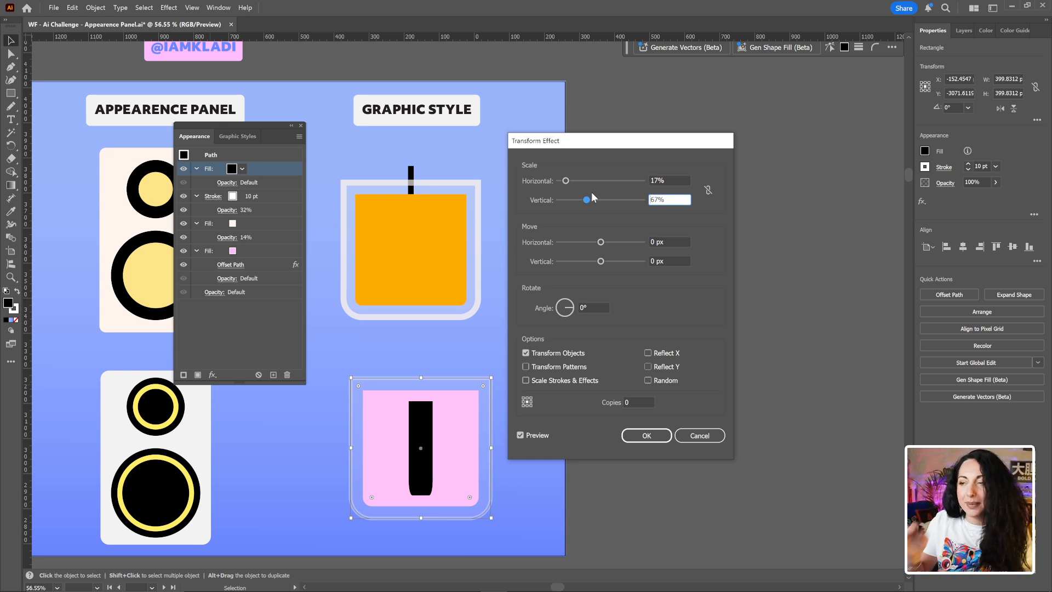
pyautogui.moveTo(600, 242); pyautogui.dragTo(564, 262)
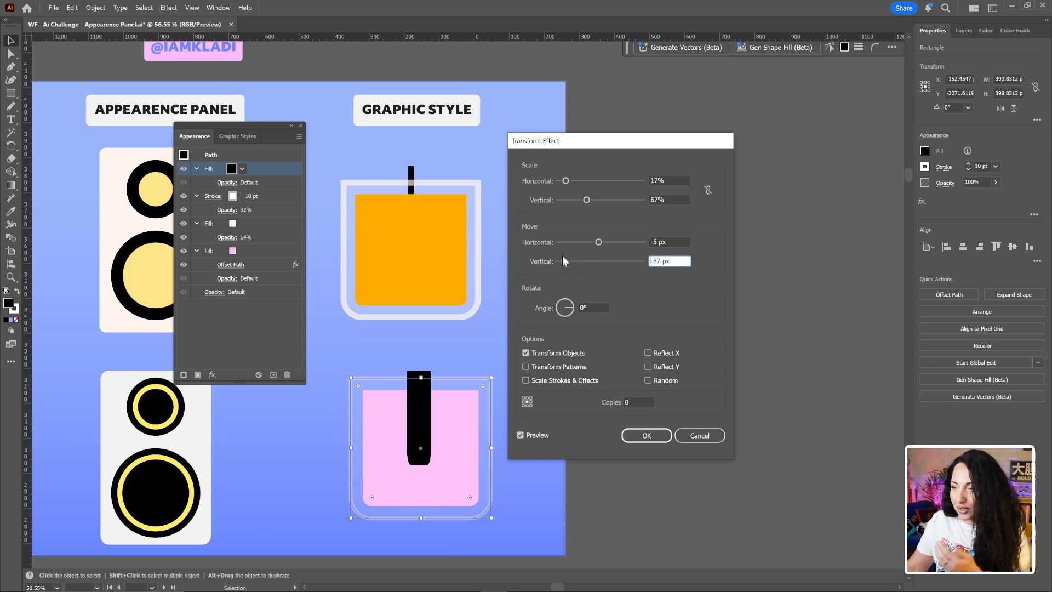
pyautogui.moveTo(566, 181); pyautogui.dragTo(561, 182)
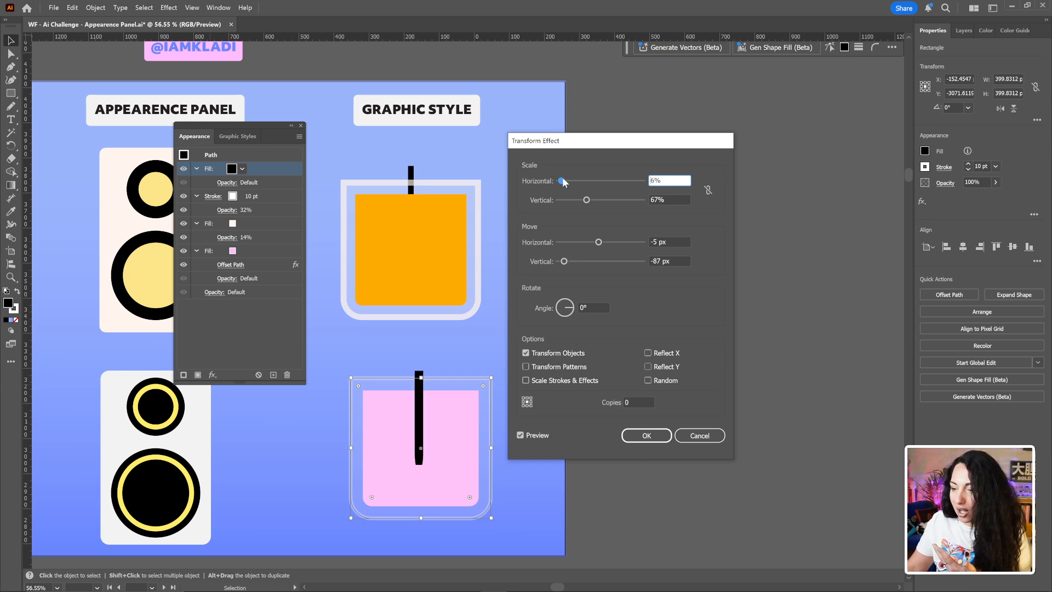
pyautogui.click(647, 435)
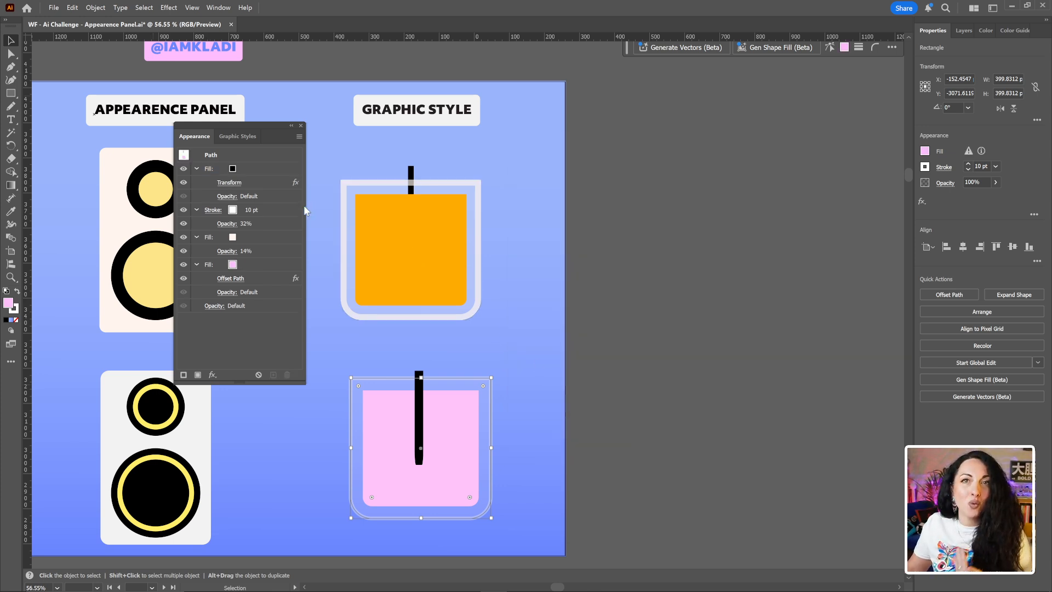
# - Place the black fill below the container's pink fill and save the container's appearance as a new graphic style
pyautogui.moveTo(245, 161); pyautogui.dragTo(258, 300)
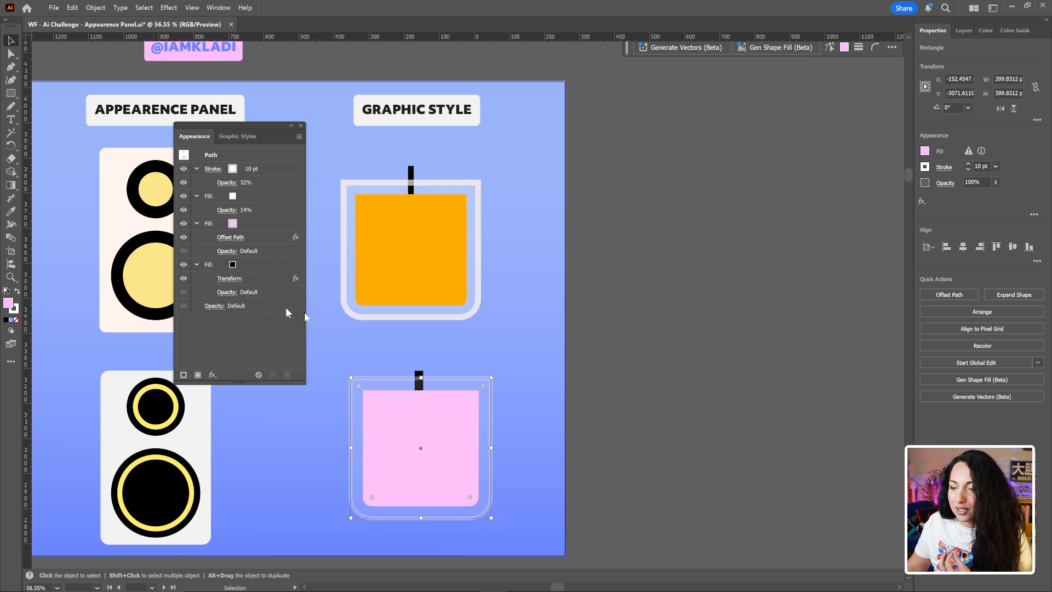
pyautogui.click(668, 366)
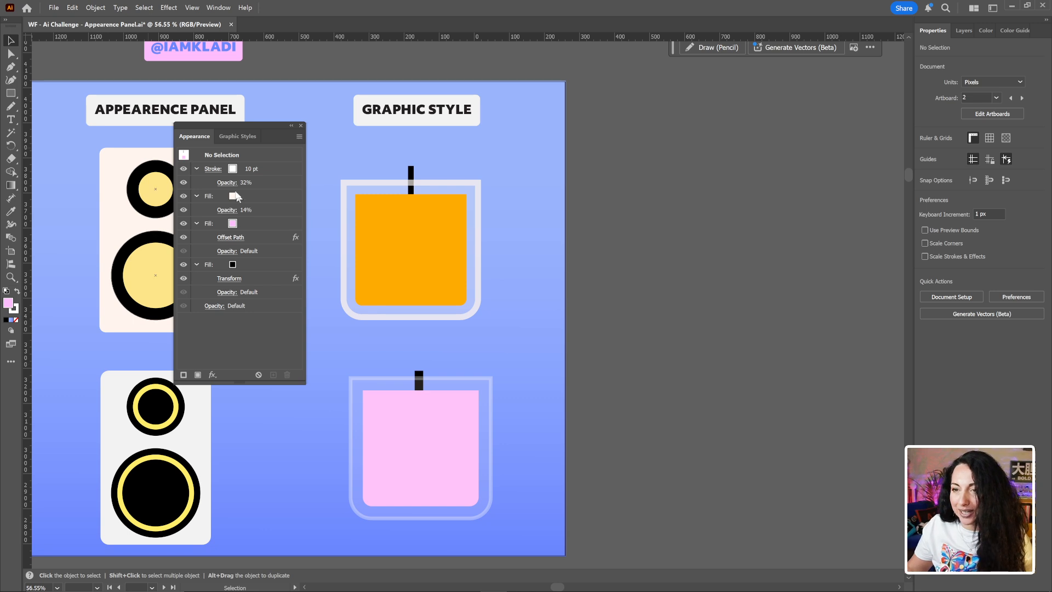
pyautogui.click(238, 137)
pyautogui.moveTo(439, 456); pyautogui.dragTo(249, 279)
# - Draw a rectangle about 469 by 430 px beside the artboard and give it the default graphic style
pyautogui.press('m')
pyautogui.moveTo(640, 262)
pyautogui.mouseDown()
pyautogui.moveTo(757, 416)
pyautogui.moveTo(806, 413)
pyautogui.mouseUp()
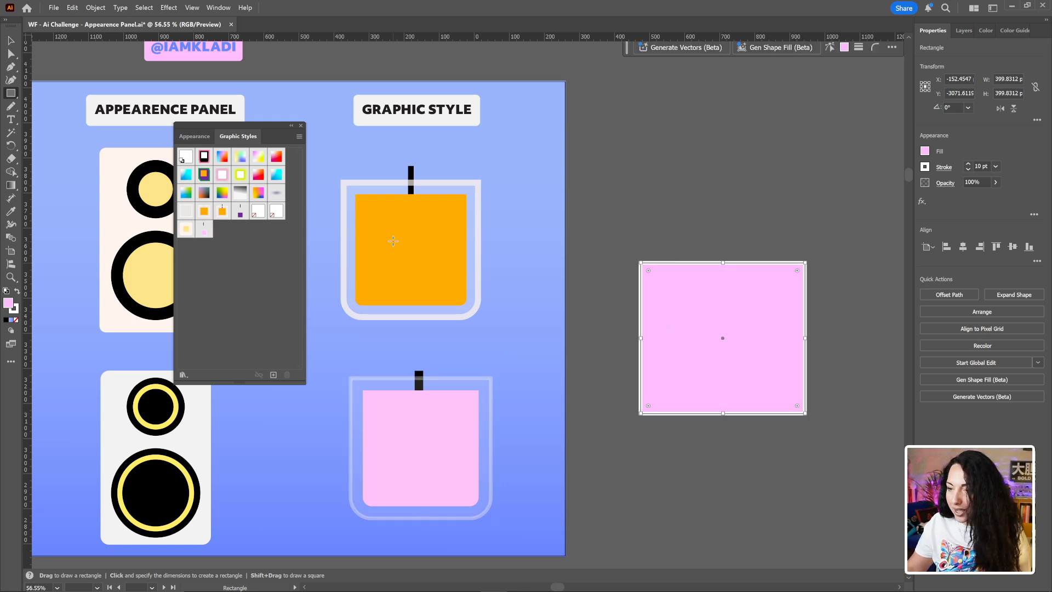
pyautogui.click(189, 160)
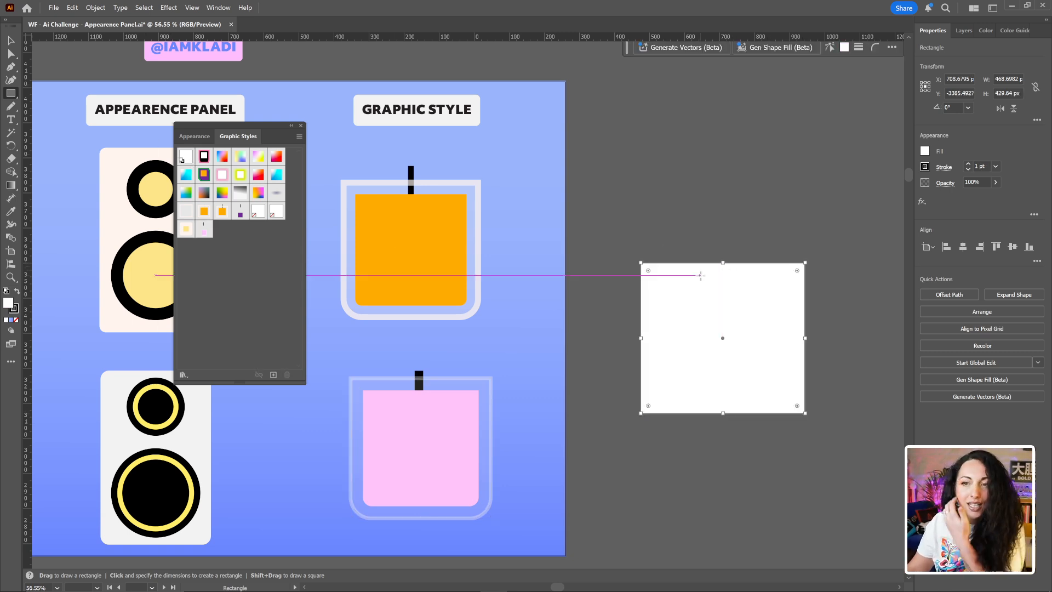
# - Apply the saved pink container graphic style to the rectangle and strongly round its two lower corners
pyautogui.click(206, 230)
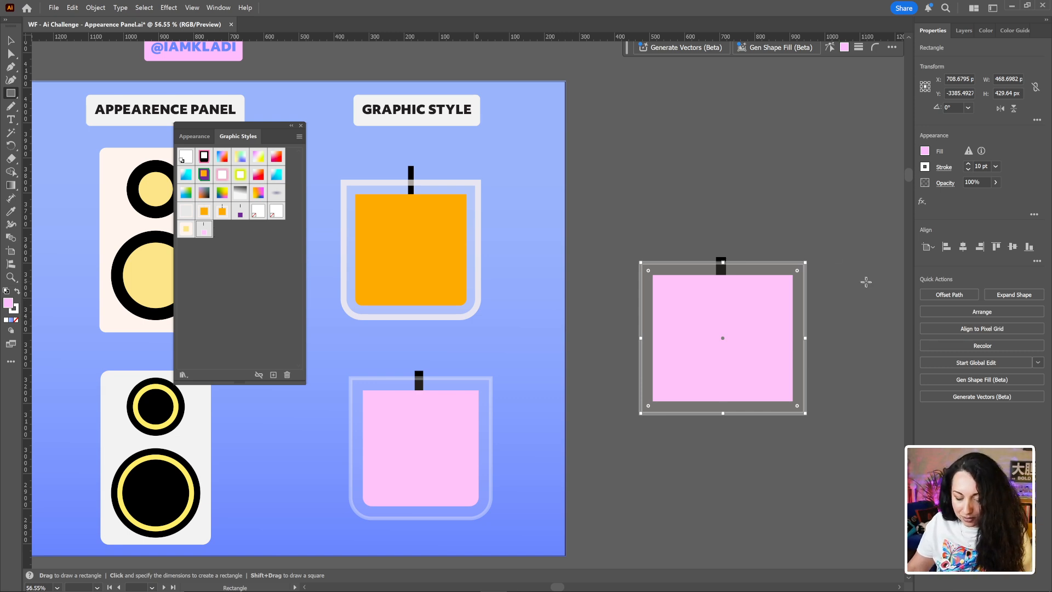
pyautogui.press('a')
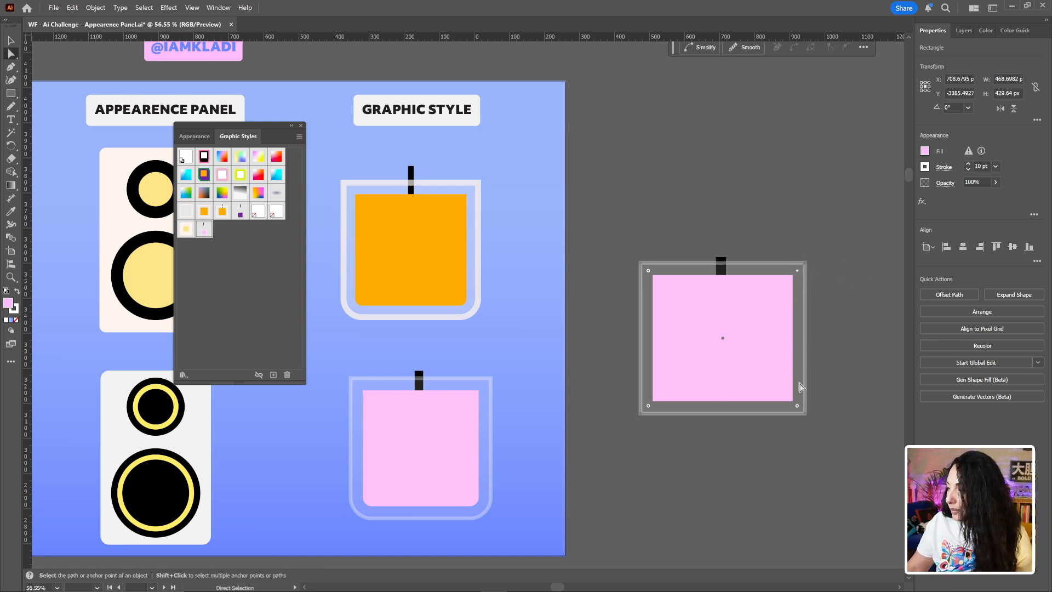
pyautogui.moveTo(648, 409); pyautogui.dragTo(681, 371)
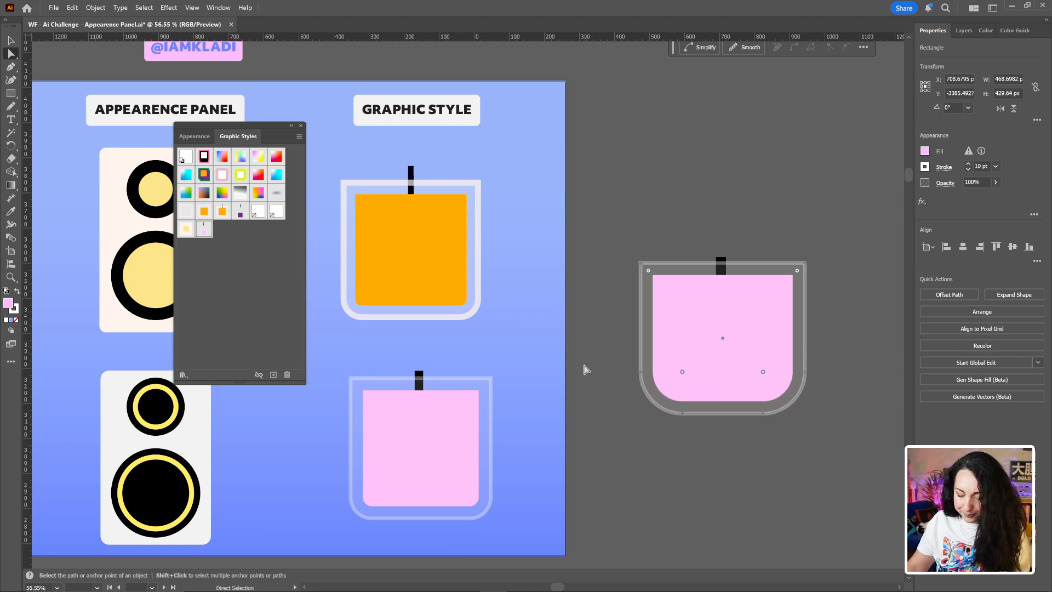
# - Draw a circle about 334 px in diameter below the pink rectangle container and apply the saved pink container graphic style to it
pyautogui.press('l')
pyautogui.moveTo(592, 431); pyautogui.dragTo(709, 549)
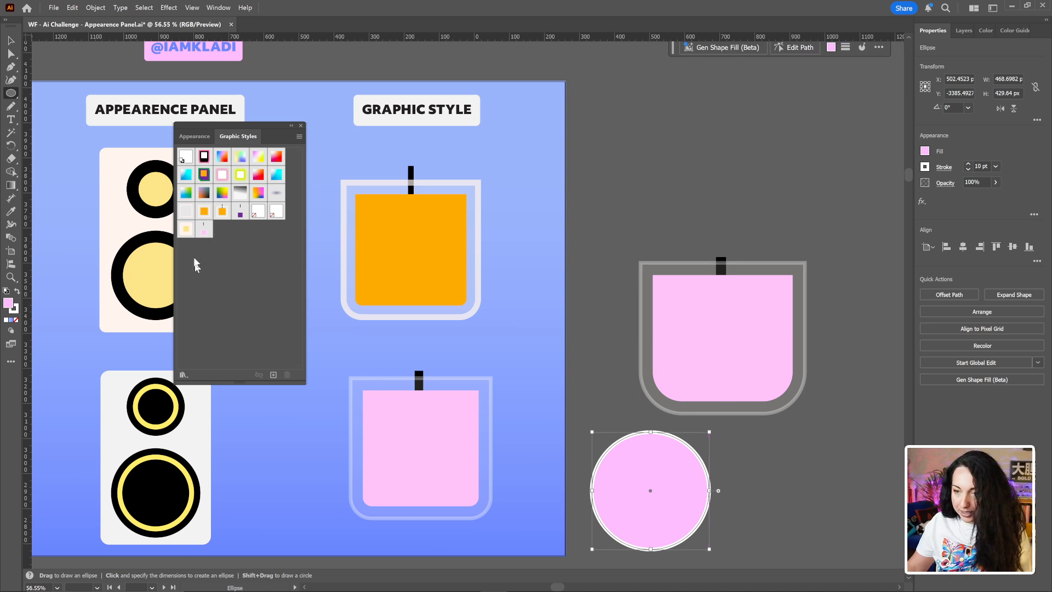
pyautogui.moveTo(205, 226); pyautogui.dragTo(639, 464)
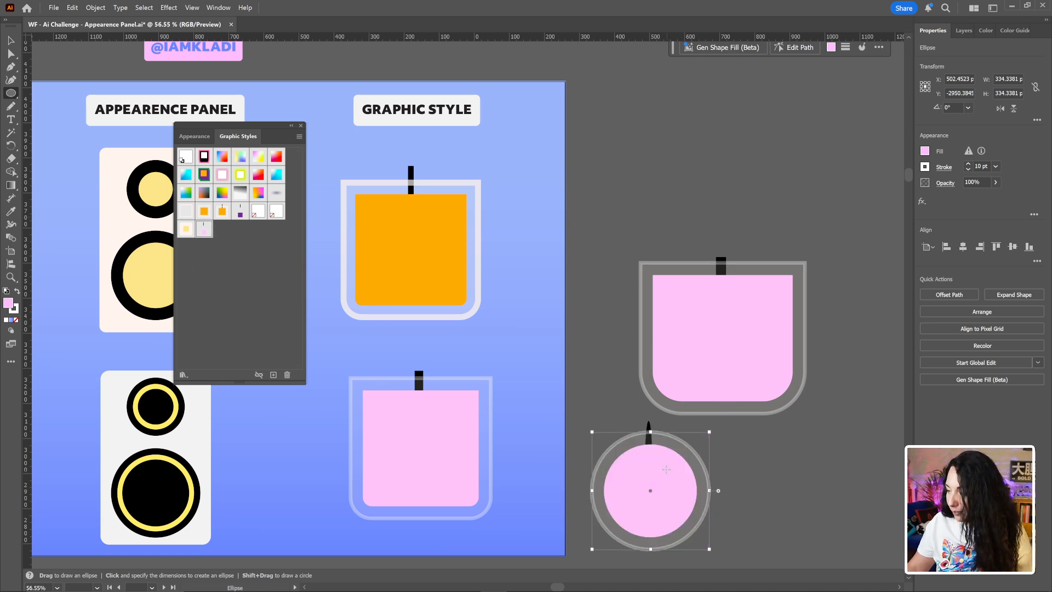
# - Pull the circle's upper anchor point straight down to flatten the shape into a bowl
pyautogui.press('a')
pyautogui.click(650, 433)
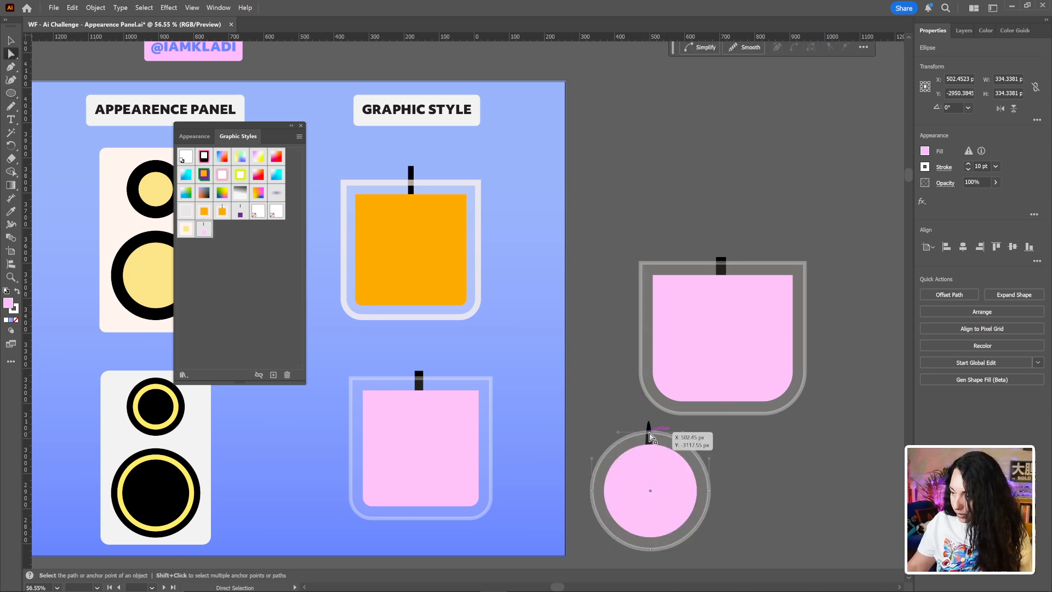
pyautogui.moveTo(649, 436); pyautogui.dragTo(650, 470)
pyautogui.click(803, 478)
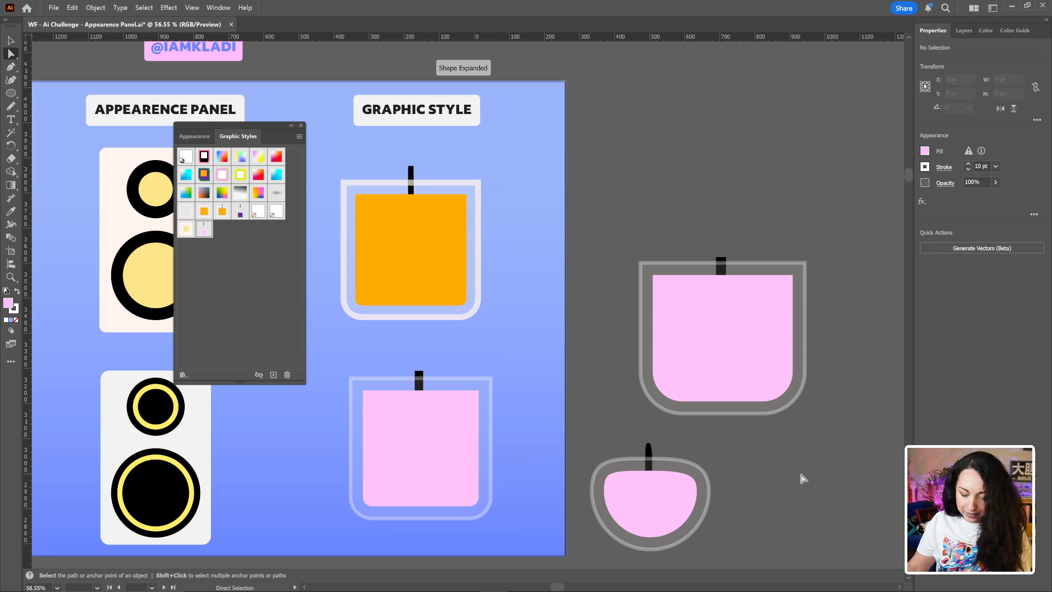
# - Place the pink bowl and the larger pink container on the lower shelf, and a copy of the orange container on the upper shelf
pyautogui.press('v')
pyautogui.moveTo(800, 479); pyautogui.dragTo(658, 467)
pyautogui.moveTo(657, 466); pyautogui.dragTo(534, 250)
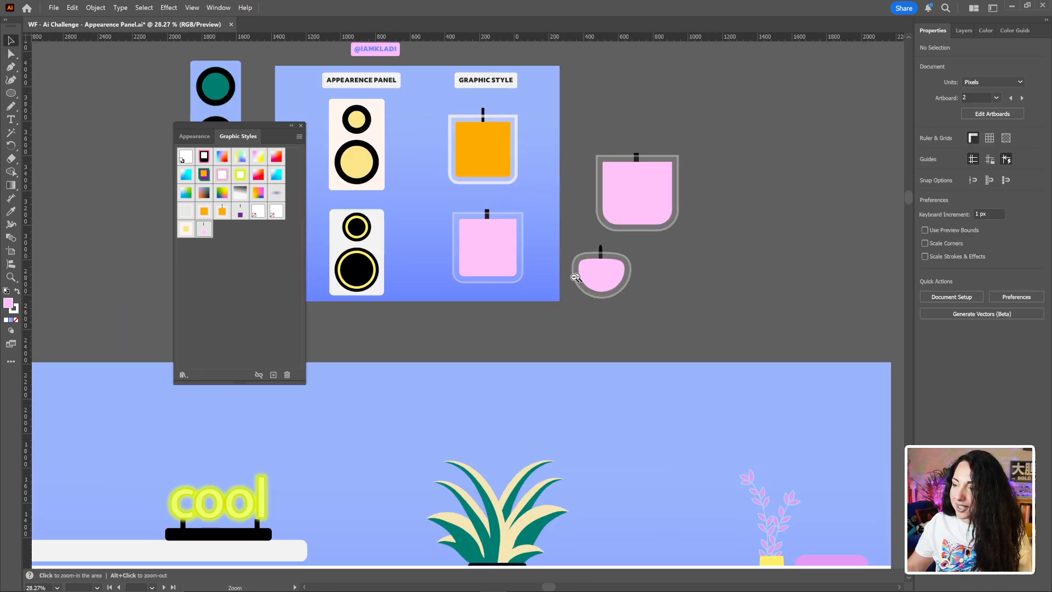
pyautogui.moveTo(586, 276); pyautogui.dragTo(486, 317)
pyautogui.moveTo(565, 319); pyautogui.dragTo(537, 293)
pyautogui.moveTo(568, 256); pyautogui.dragTo(564, 435)
pyautogui.moveTo(560, 432); pyautogui.dragTo(560, 432)
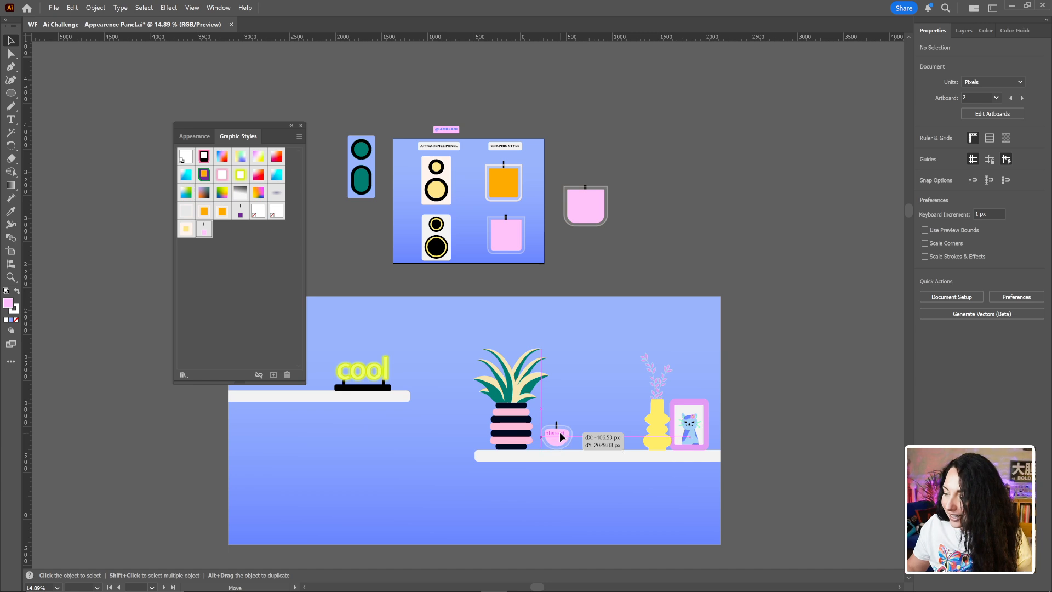
pyautogui.moveTo(584, 215); pyautogui.dragTo(594, 439)
pyautogui.moveTo(500, 188); pyautogui.dragTo(420, 366)
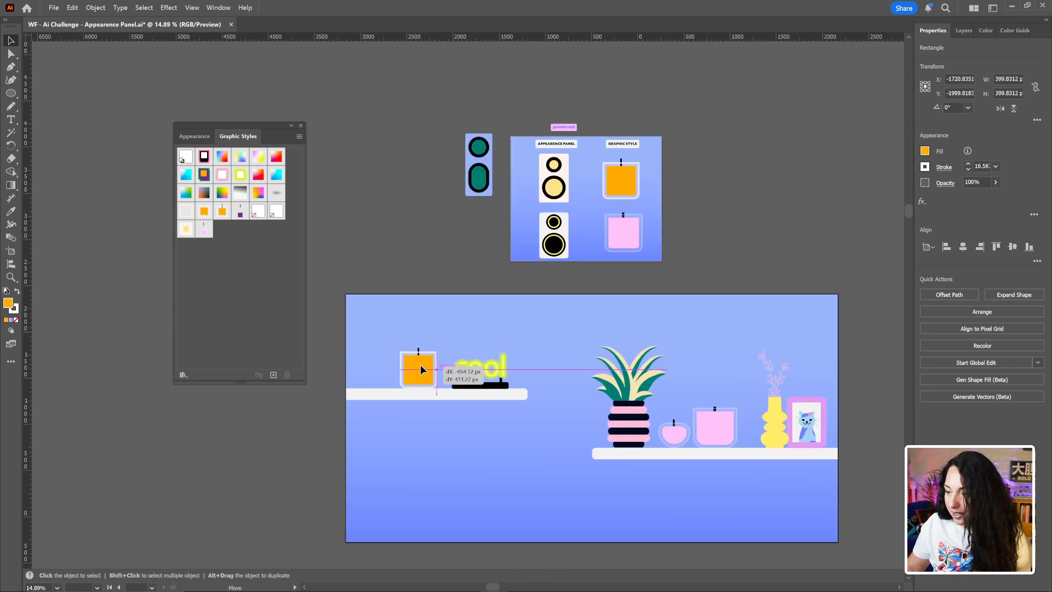
# - Change the pink fill of the larger container on the lower shelf to the dark green swatch
pyautogui.moveTo(535, 357); pyautogui.dragTo(347, 301)
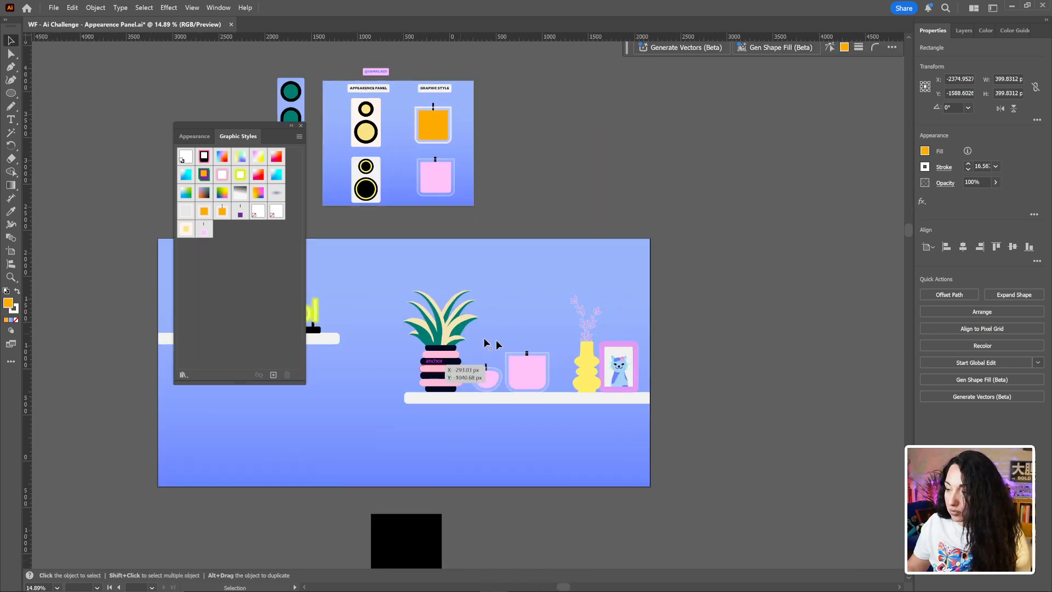
pyautogui.click(544, 374)
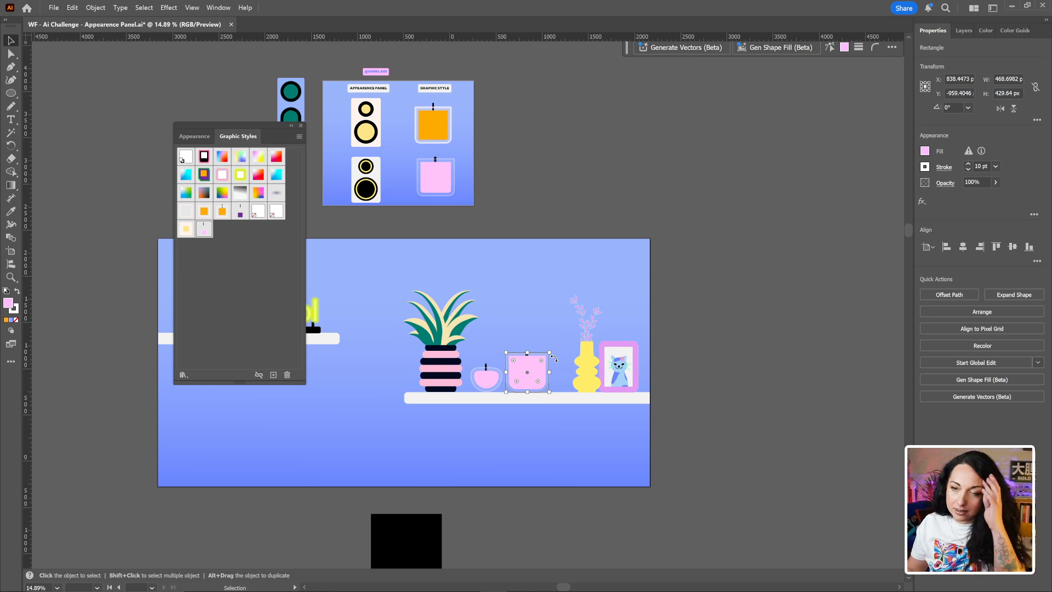
pyautogui.click(193, 136)
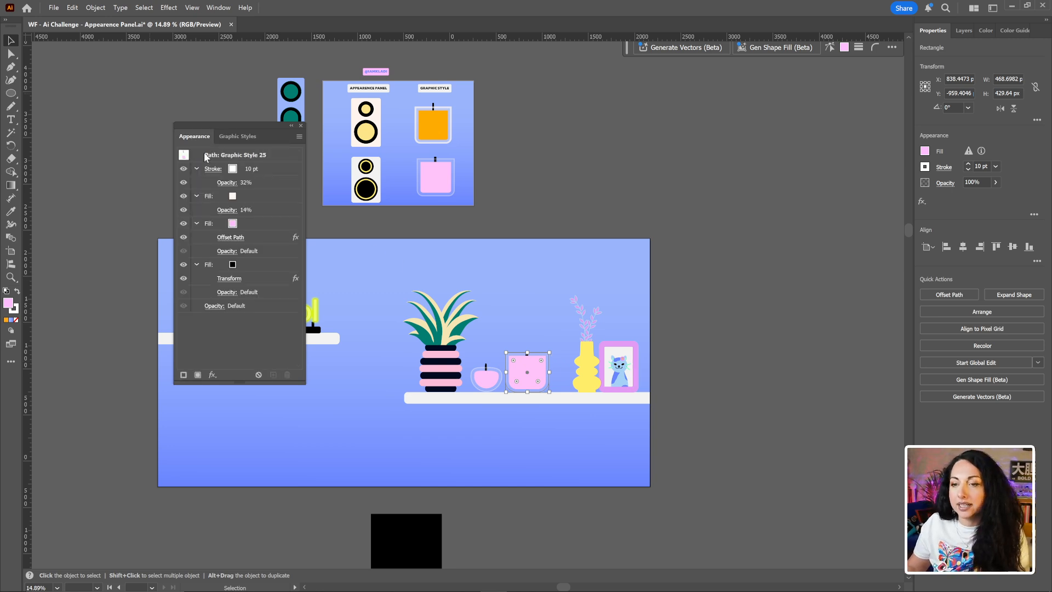
pyautogui.click(234, 225)
pyautogui.click(241, 225)
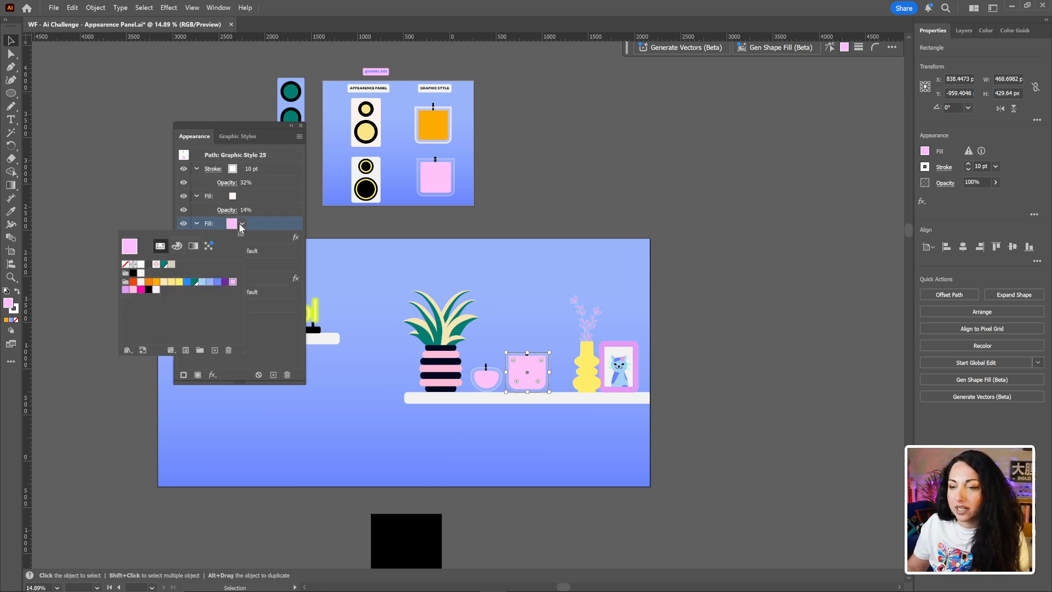
pyautogui.click(196, 281)
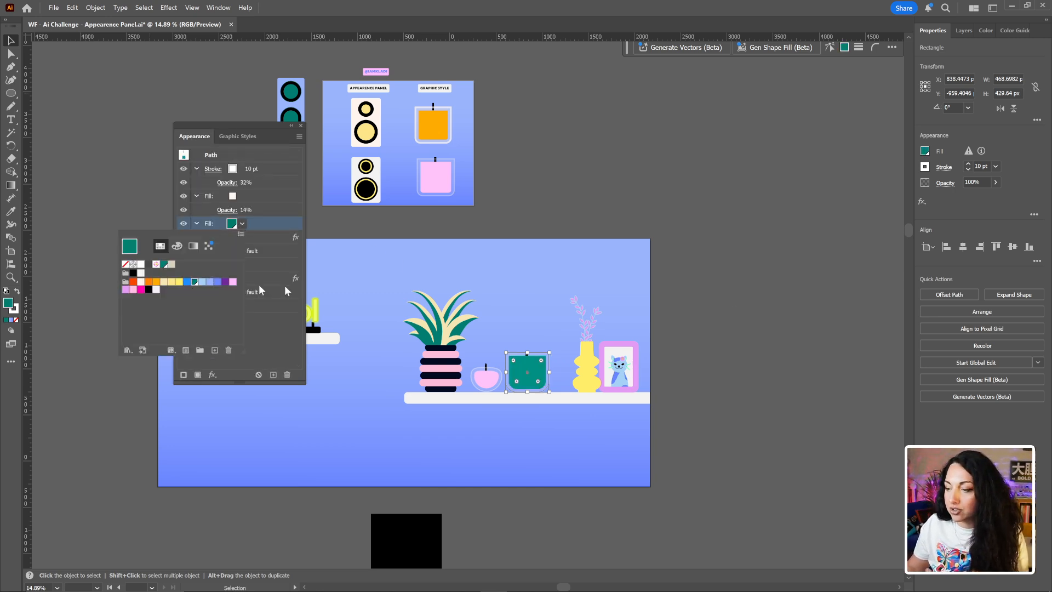
pyautogui.click(694, 312)
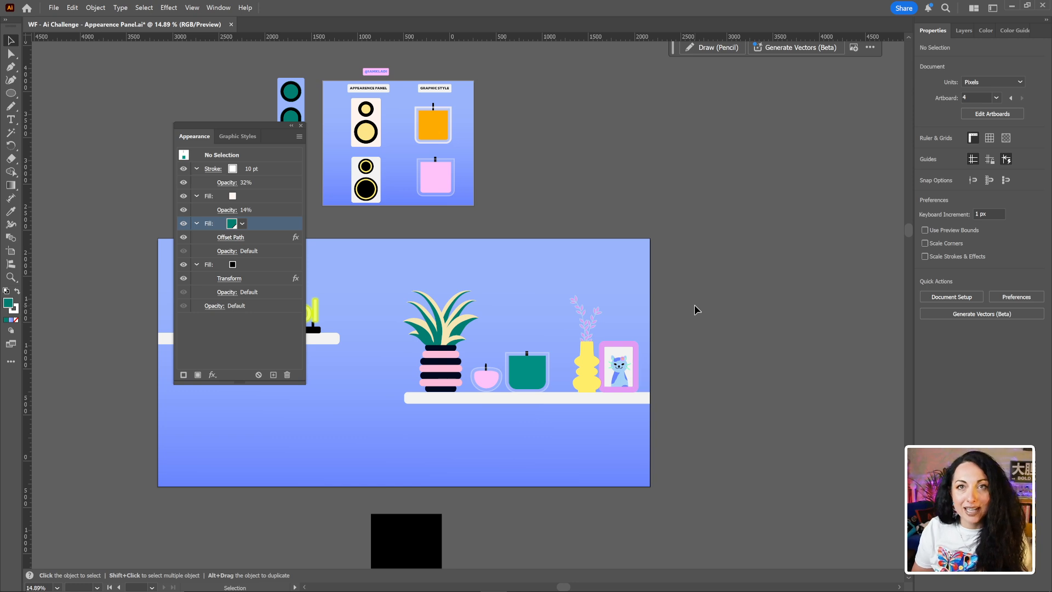
# - Move the black rectangle from below the artboard onto it, beneath the shelf with the neon "cool" sign
pyautogui.moveTo(500, 293); pyautogui.dragTo(713, 300)
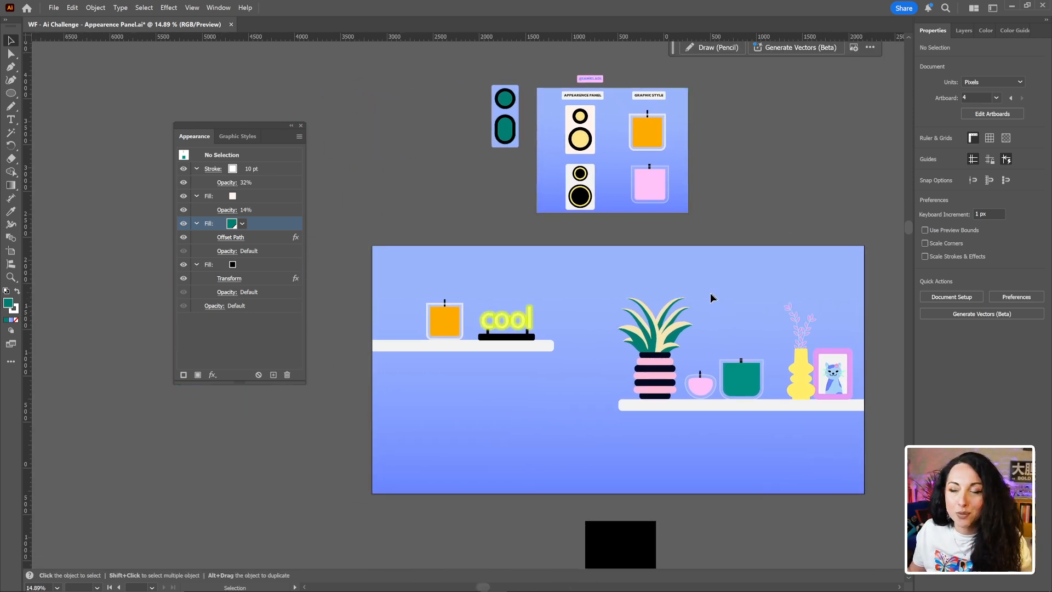
pyautogui.moveTo(625, 543); pyautogui.dragTo(478, 361)
pyautogui.hscroll(3, 479, 362)
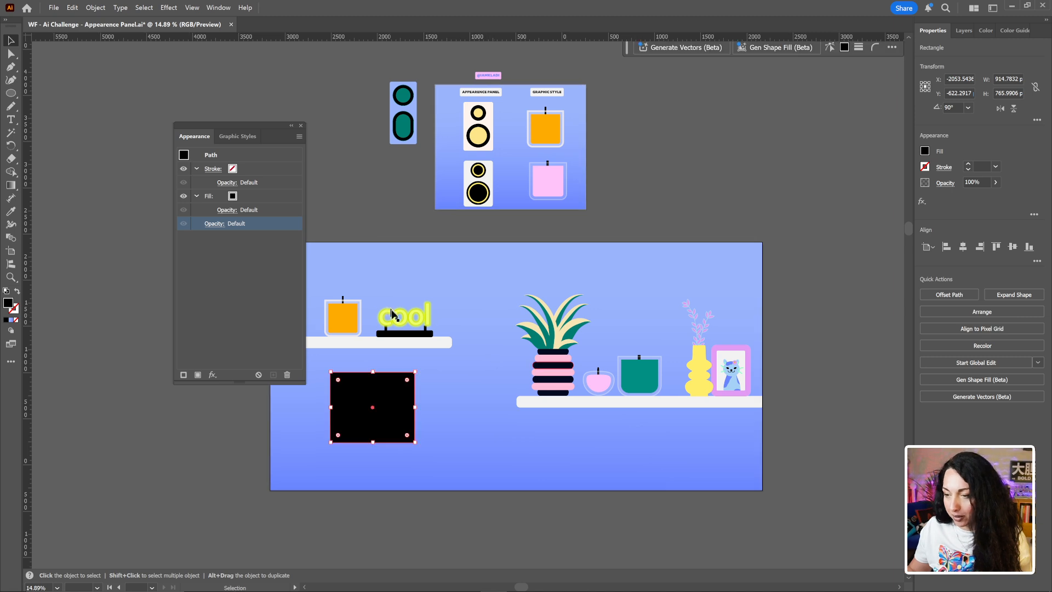
pyautogui.moveTo(395, 404); pyautogui.dragTo(414, 402)
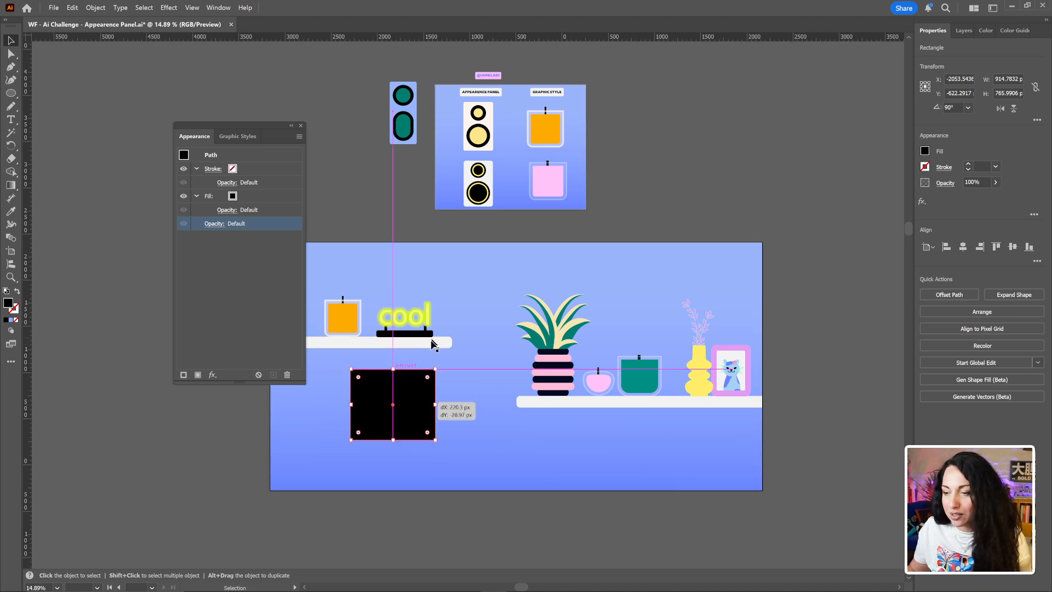
pyautogui.moveTo(394, 363); pyautogui.dragTo(627, 183)
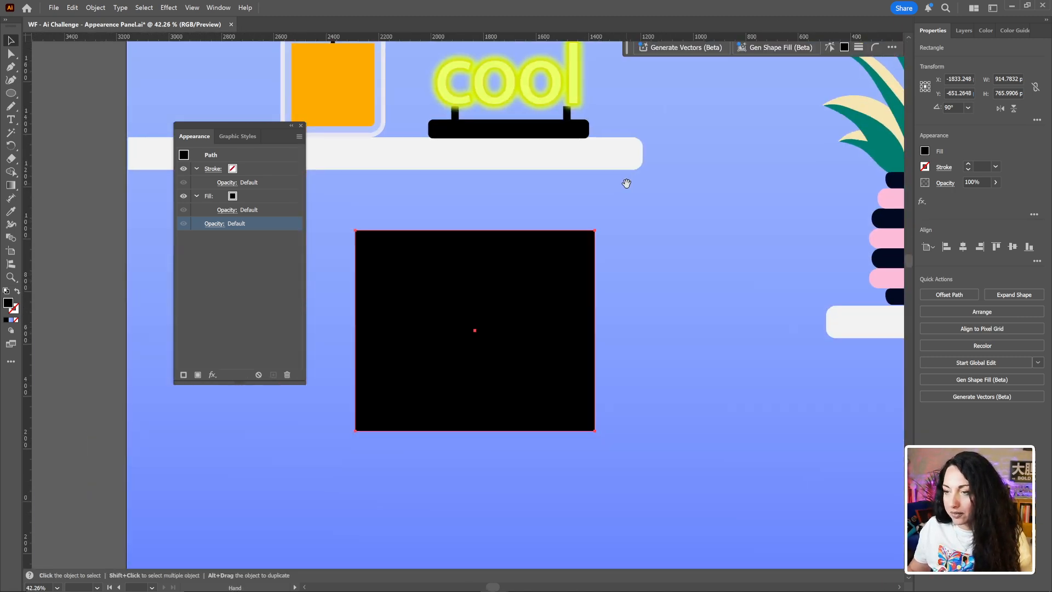
# - Draw a circle about 479 px in diameter on the black rectangle
pyautogui.press('l')
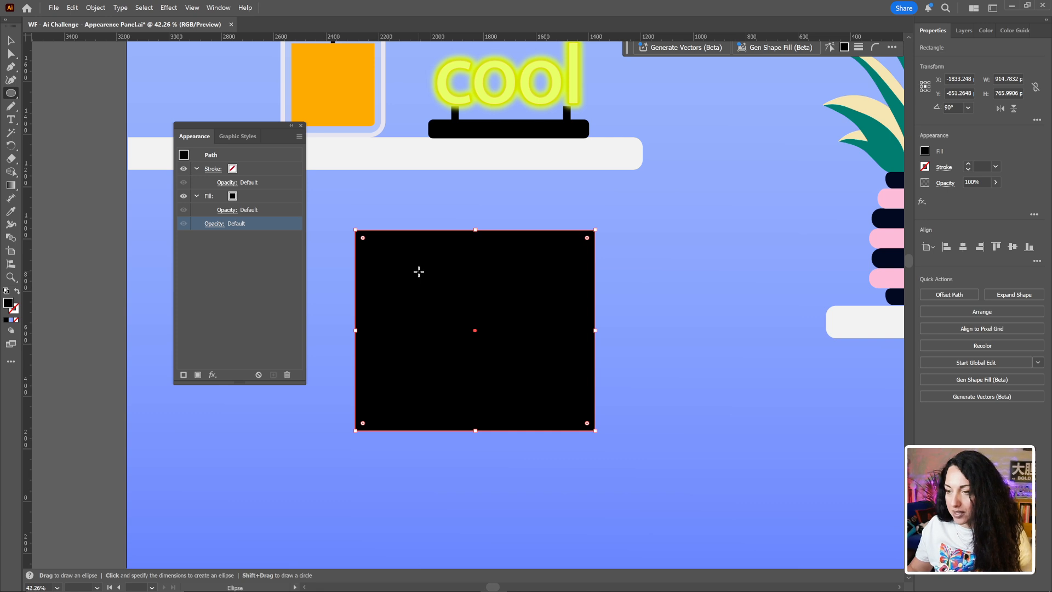
pyautogui.press('v')
pyautogui.hotkey('ctrl', 'shift', 'a')
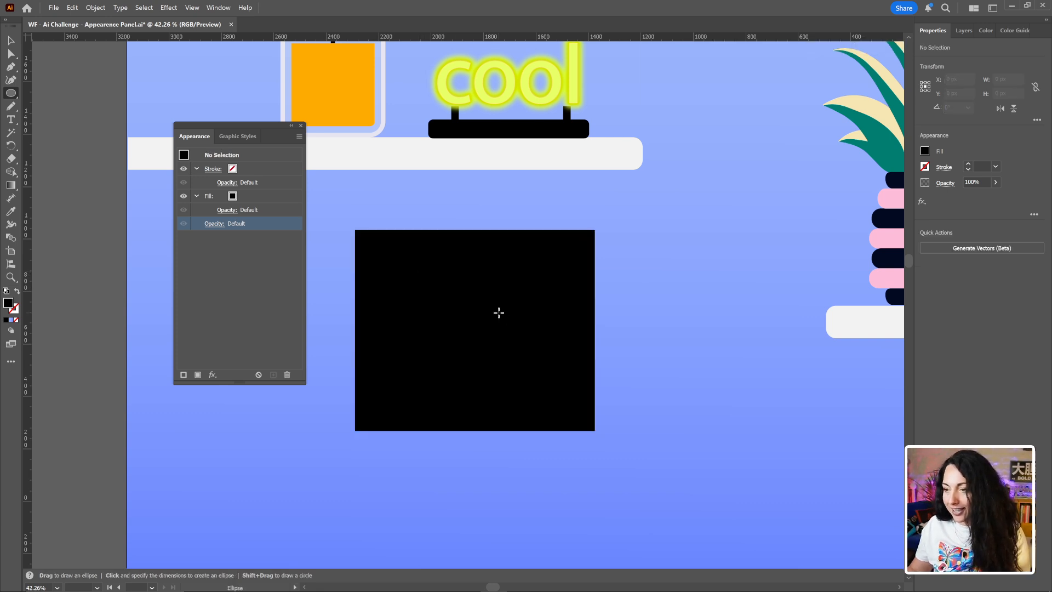
pyautogui.moveTo(406, 268); pyautogui.dragTo(532, 384)
# - Fill the new circle with the magenta swatch
pyautogui.press('v')
pyautogui.click(240, 198)
pyautogui.click(241, 197)
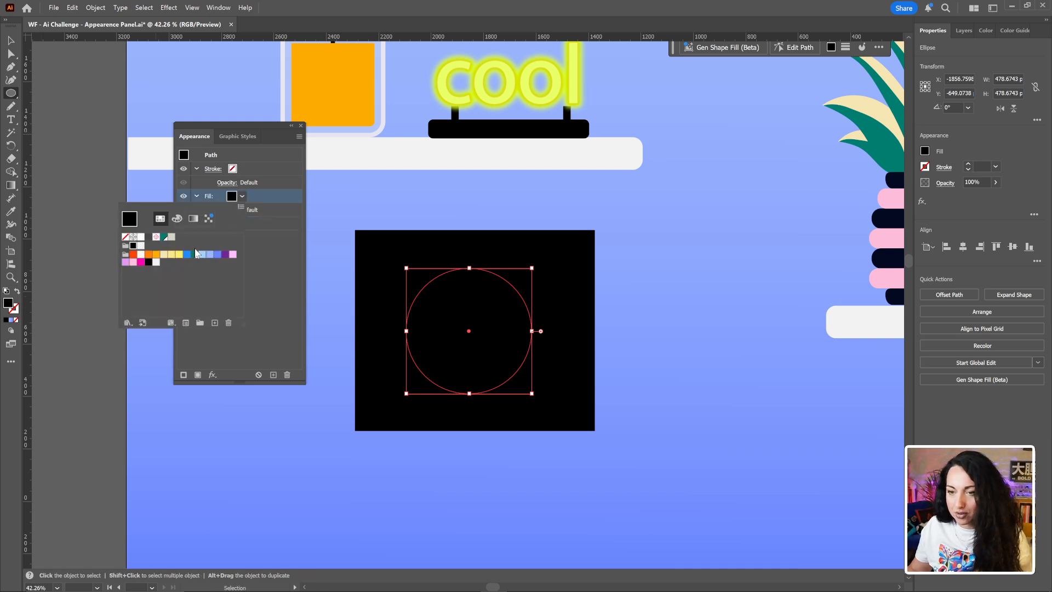
pyautogui.click(141, 261)
pyautogui.press('l')
pyautogui.press('Escape')
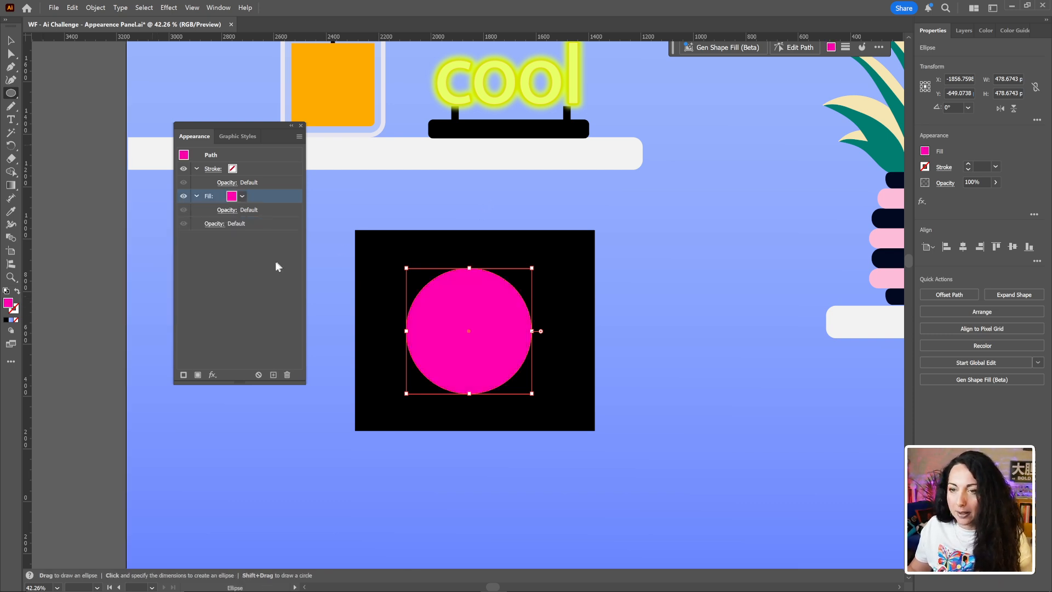
# - Swap the circle's fill and stroke to make a magenta outline, and set the stroke weight to 10 pt
pyautogui.click(15, 293)
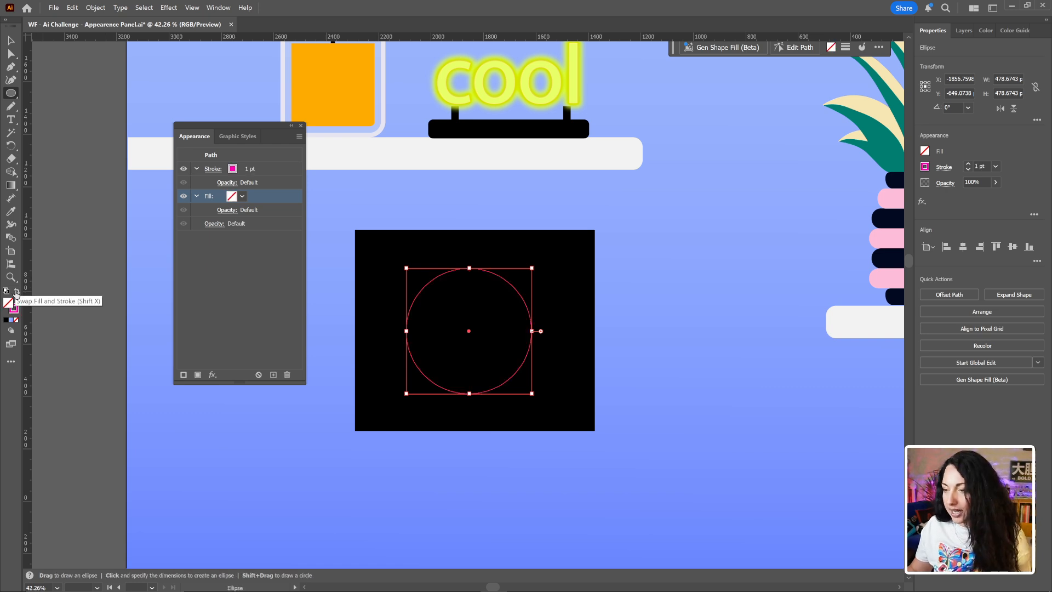
pyautogui.click(16, 293)
pyautogui.hotkey('shift', 'x')
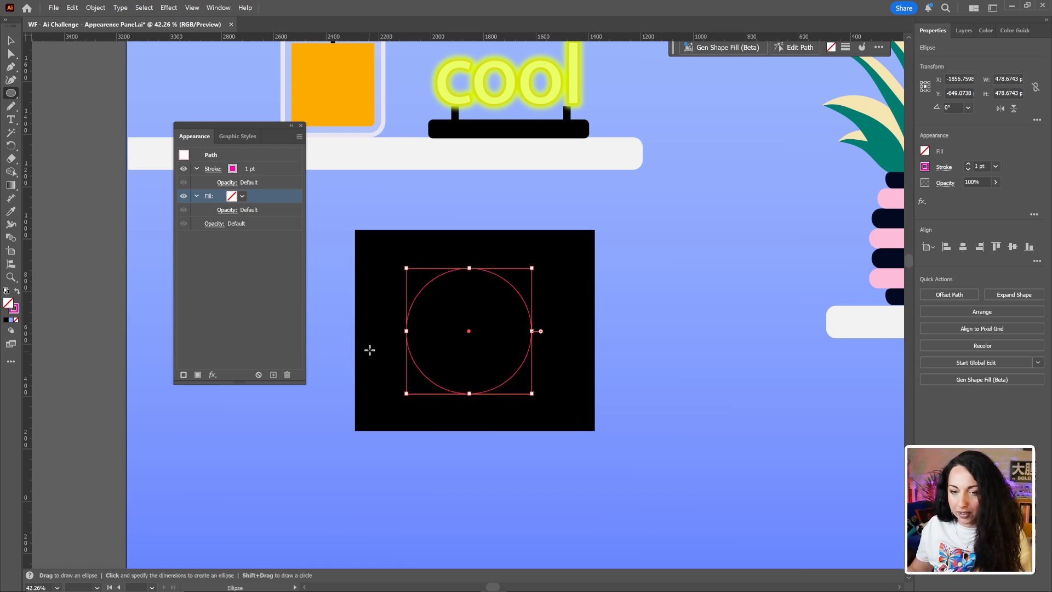
pyautogui.click(968, 165)
pyautogui.click(968, 165)
pyautogui.click(968, 165)
pyautogui.click(968, 165)
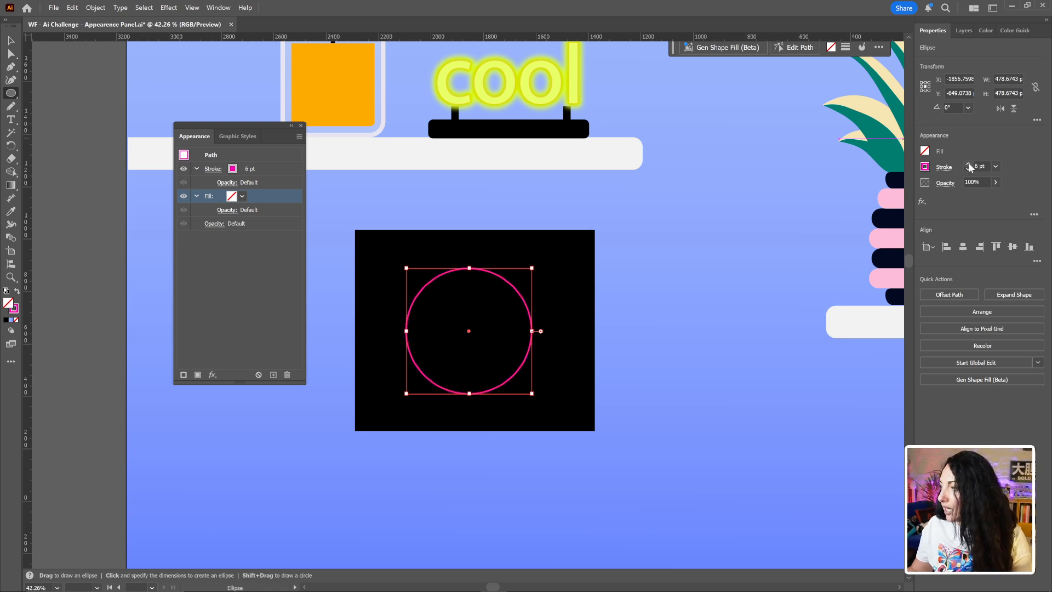
pyautogui.click(968, 165)
pyautogui.click(968, 165)
pyautogui.click(968, 165)
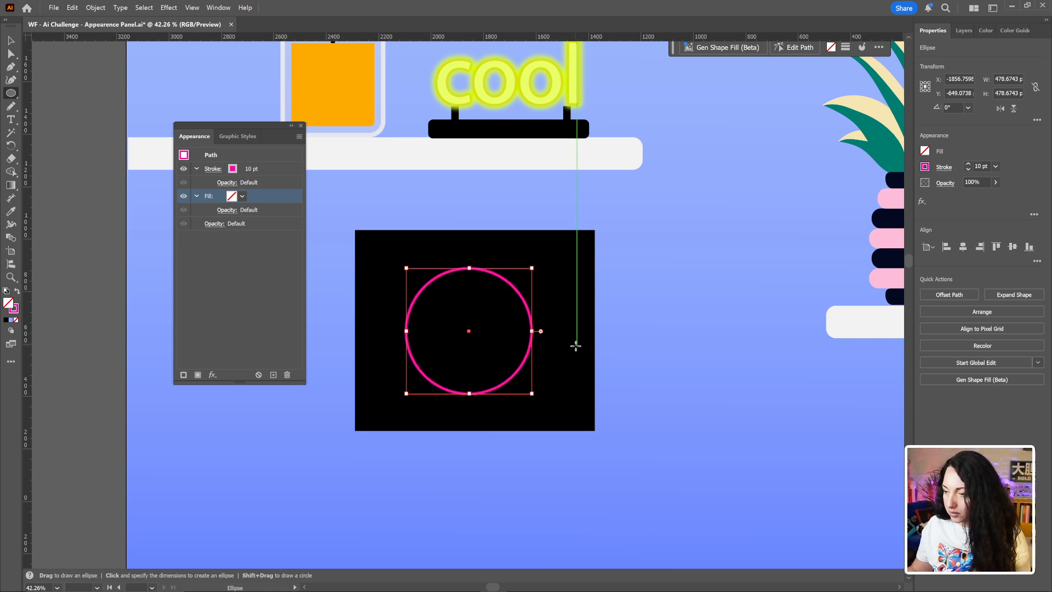
pyautogui.press('v')
pyautogui.click(546, 363)
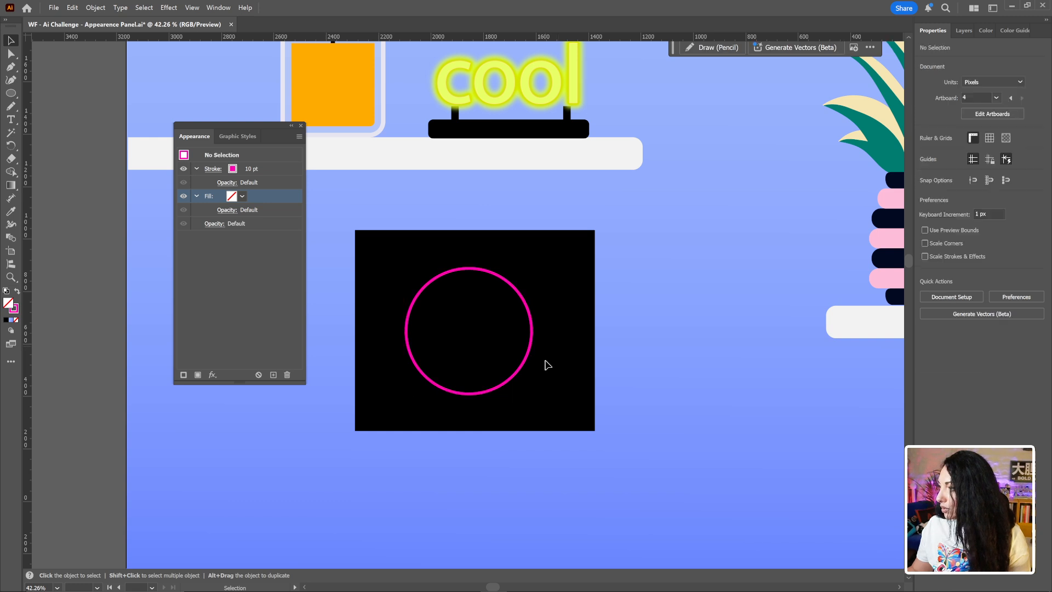
# - Move the Appearance panel clear of the circle and select the circle's magenta stroke entry
pyautogui.press('z')
pyautogui.moveTo(497, 291); pyautogui.dragTo(679, 292)
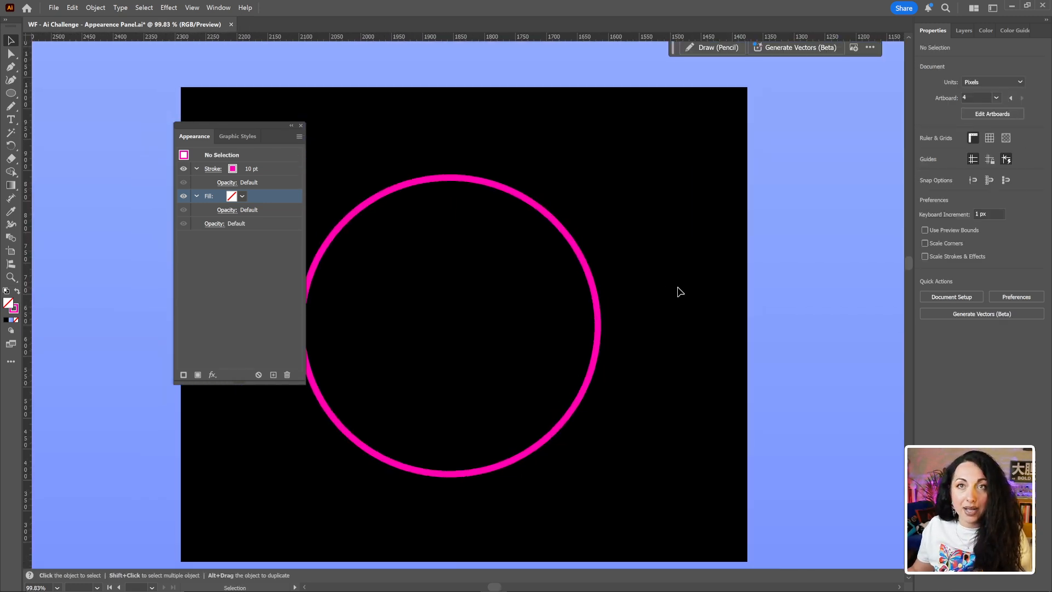
pyautogui.moveTo(238, 122); pyautogui.dragTo(171, 128)
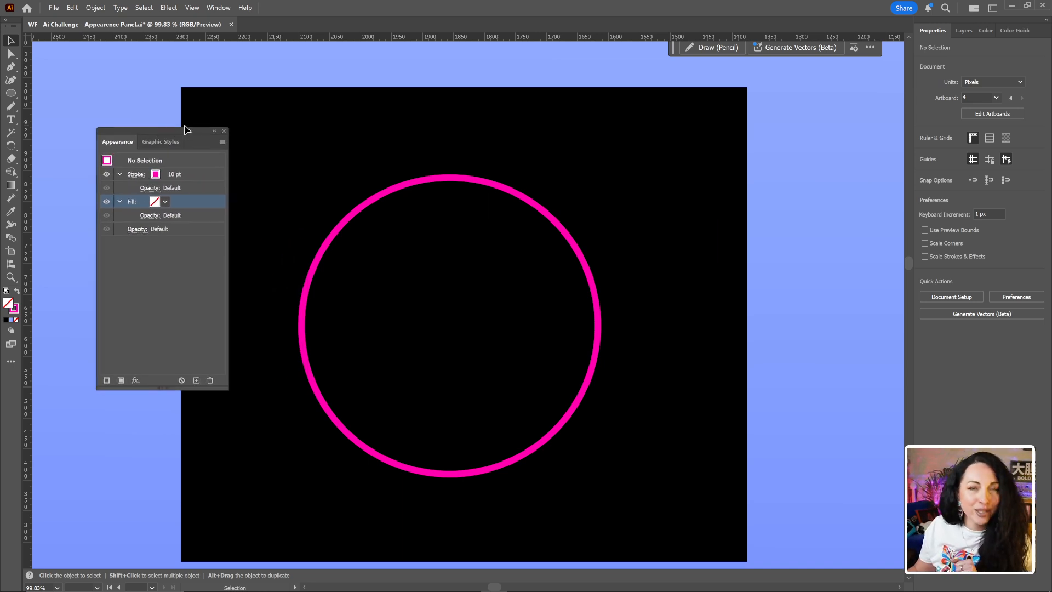
pyautogui.click(404, 190)
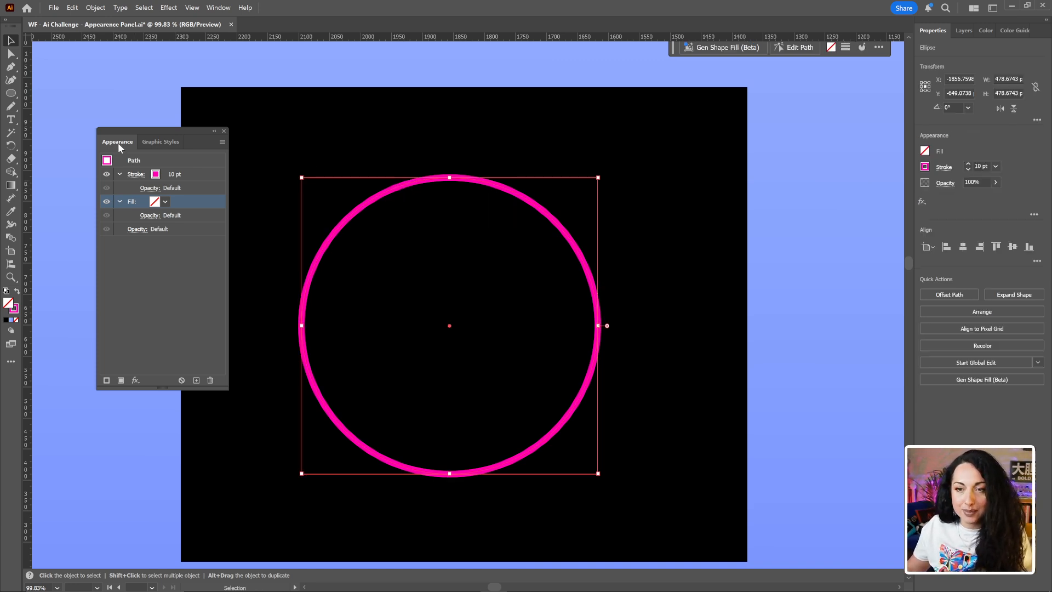
pyautogui.click(181, 175)
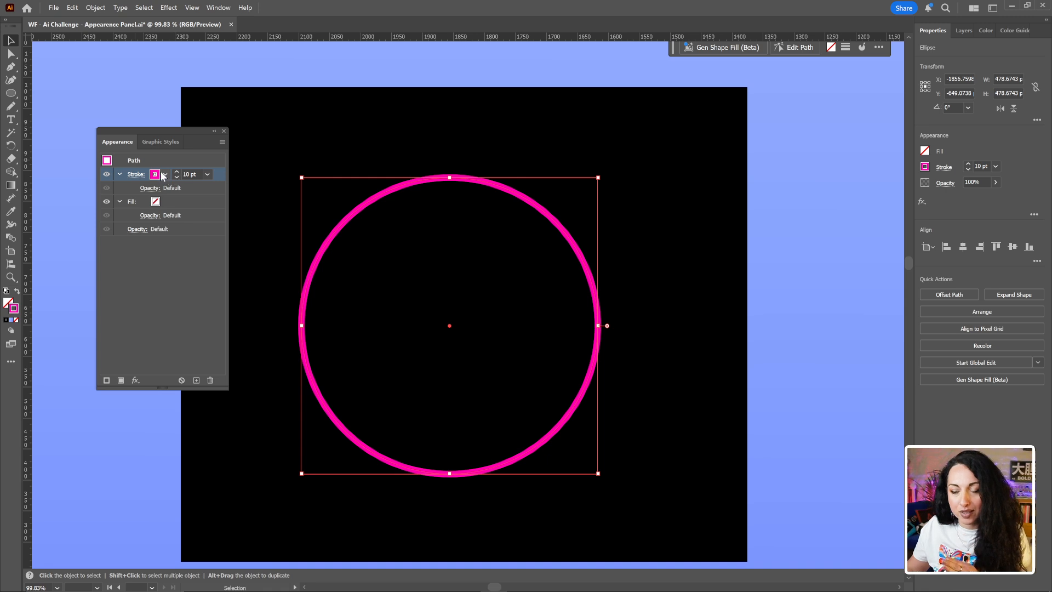
pyautogui.click(138, 381)
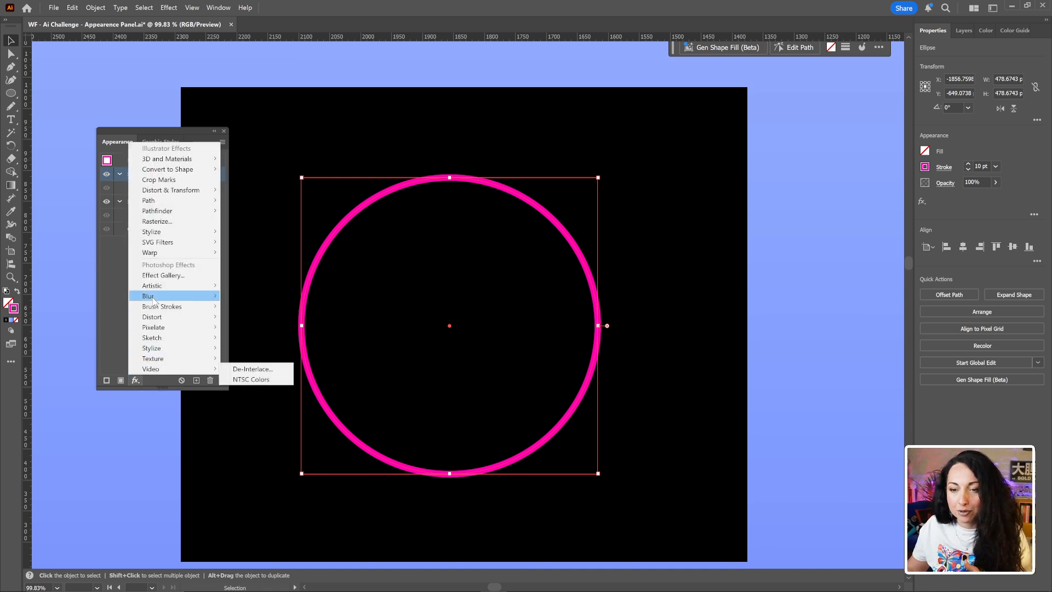
pyautogui.moveTo(186, 296)
pyautogui.click(258, 304)
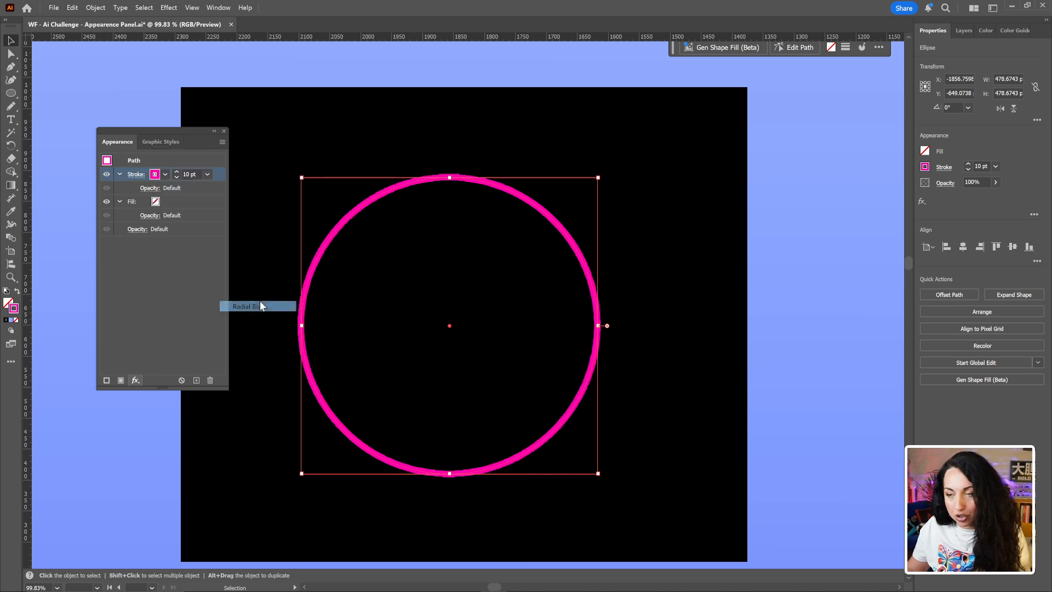
pyautogui.click(581, 201)
# - Apply a Gaussian Blur effect with a radius of about 46.9 pixels to the circle's magenta stroke
pyautogui.click(140, 381)
pyautogui.moveTo(150, 296)
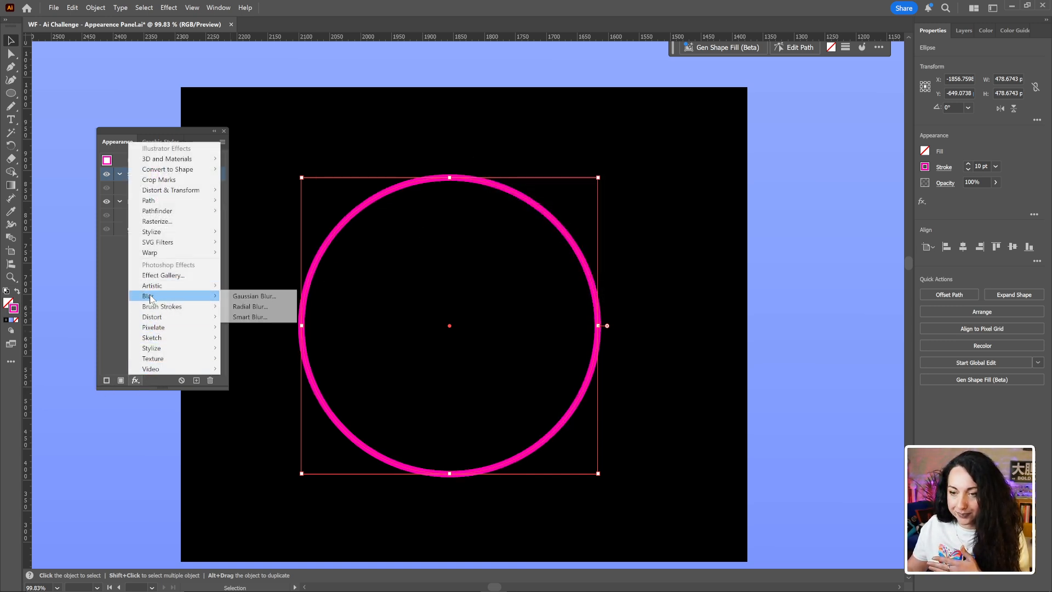
pyautogui.click(257, 296)
pyautogui.moveTo(492, 287); pyautogui.dragTo(520, 289)
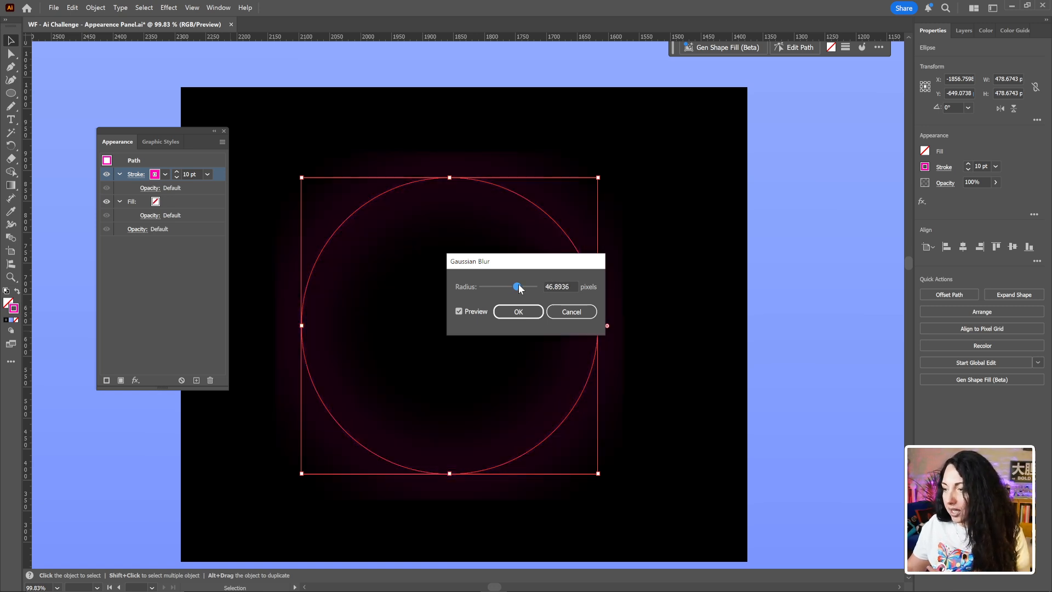
pyautogui.click(518, 312)
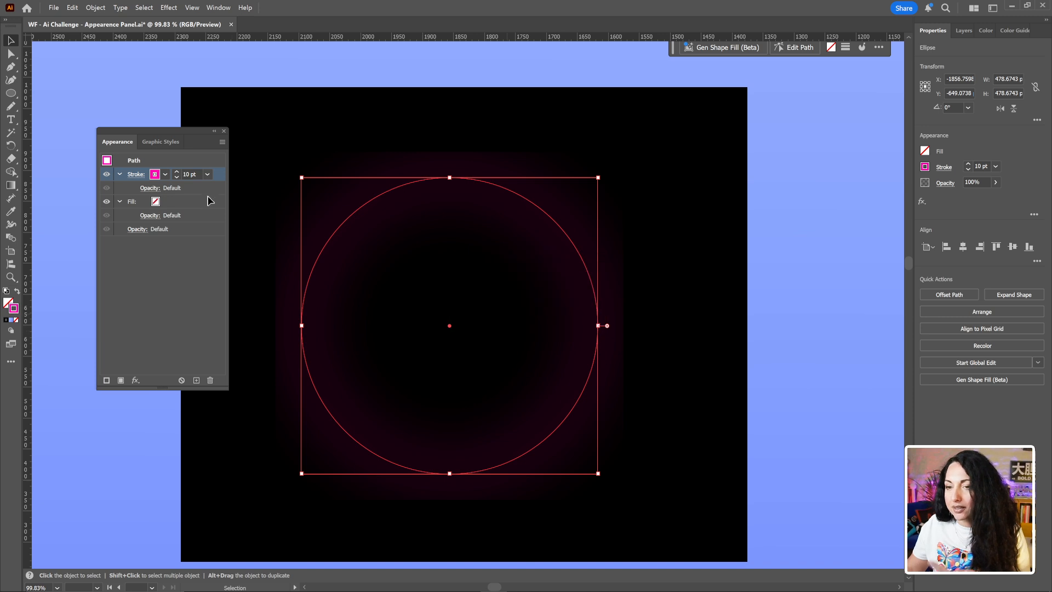
# - Increase the blurred magenta stroke's weight to 40 pt
pyautogui.click(177, 172)
pyautogui.click(177, 171)
pyautogui.click(177, 172)
pyautogui.click(177, 172)
pyautogui.click(176, 172)
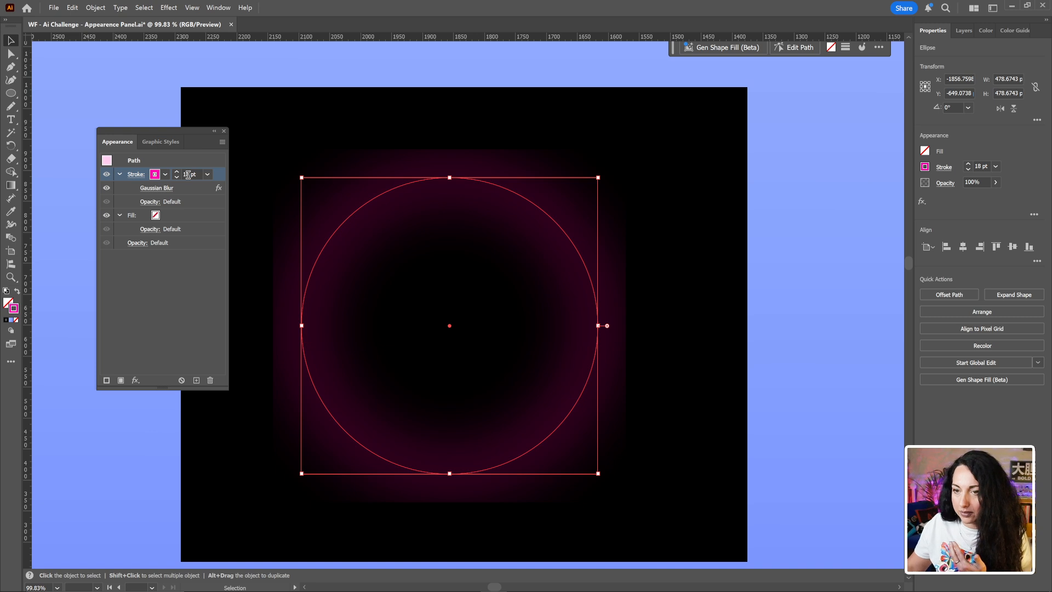
pyautogui.doubleClick(186, 174)
pyautogui.write('40')
pyautogui.press('Return')
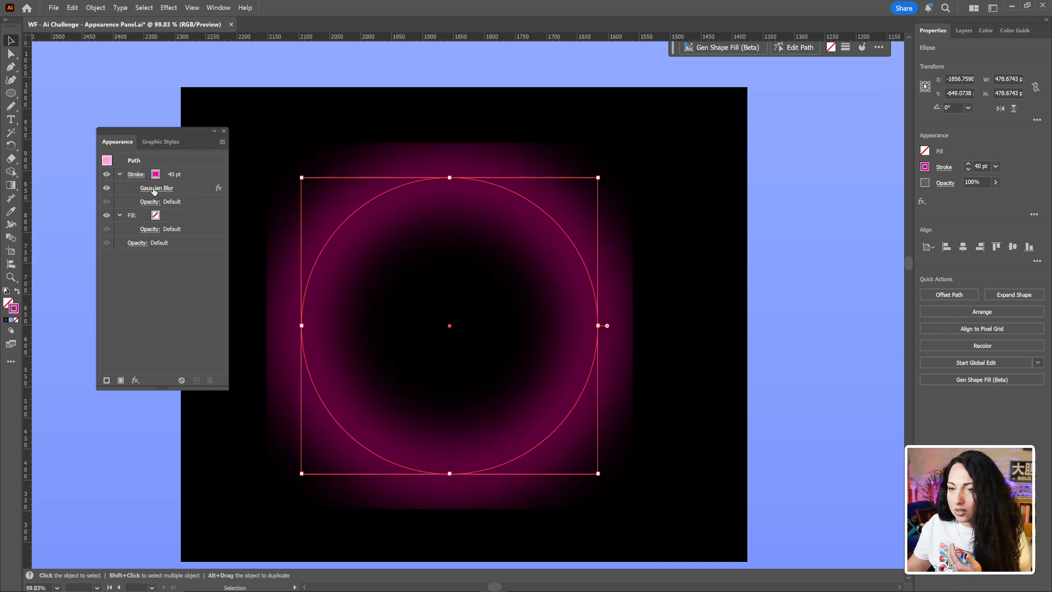
# - Edit the 40 pt stroke's Gaussian Blur and set its radius to about 27.1 pixels
pyautogui.click(152, 188)
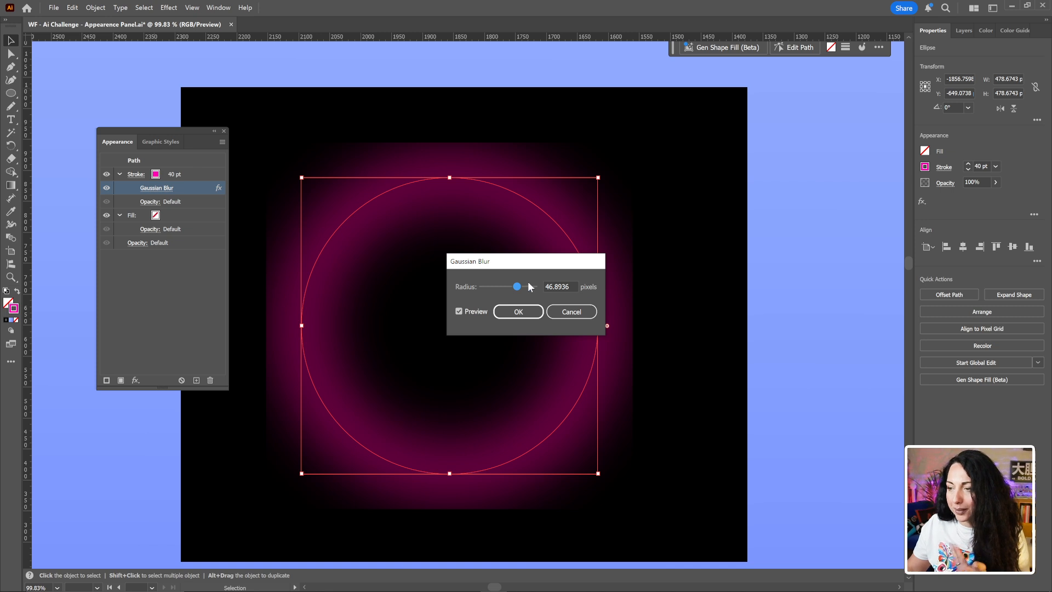
pyautogui.moveTo(518, 289); pyautogui.dragTo(510, 286)
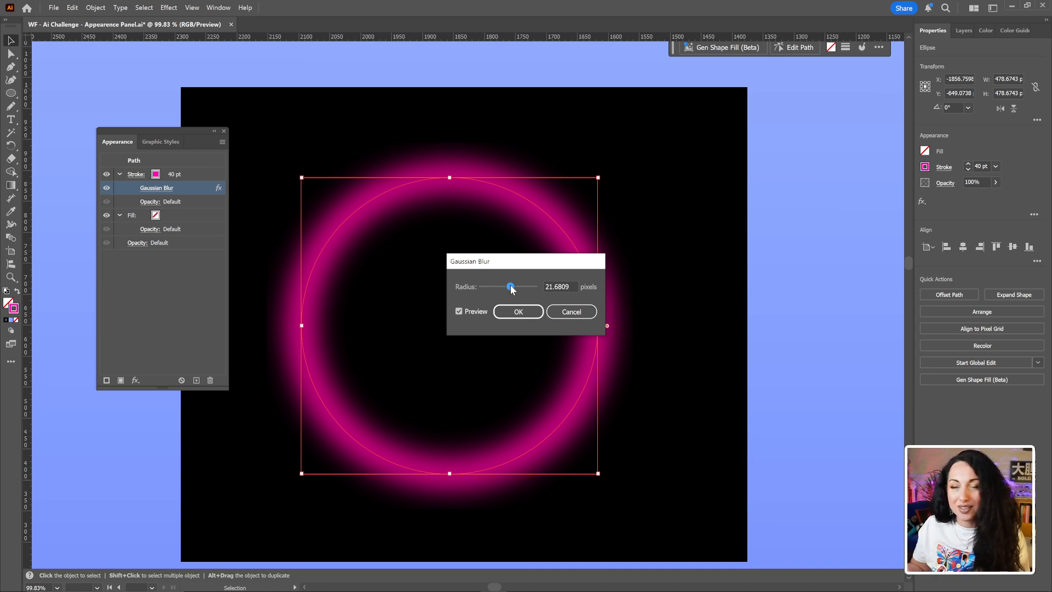
pyautogui.moveTo(511, 286); pyautogui.dragTo(514, 286)
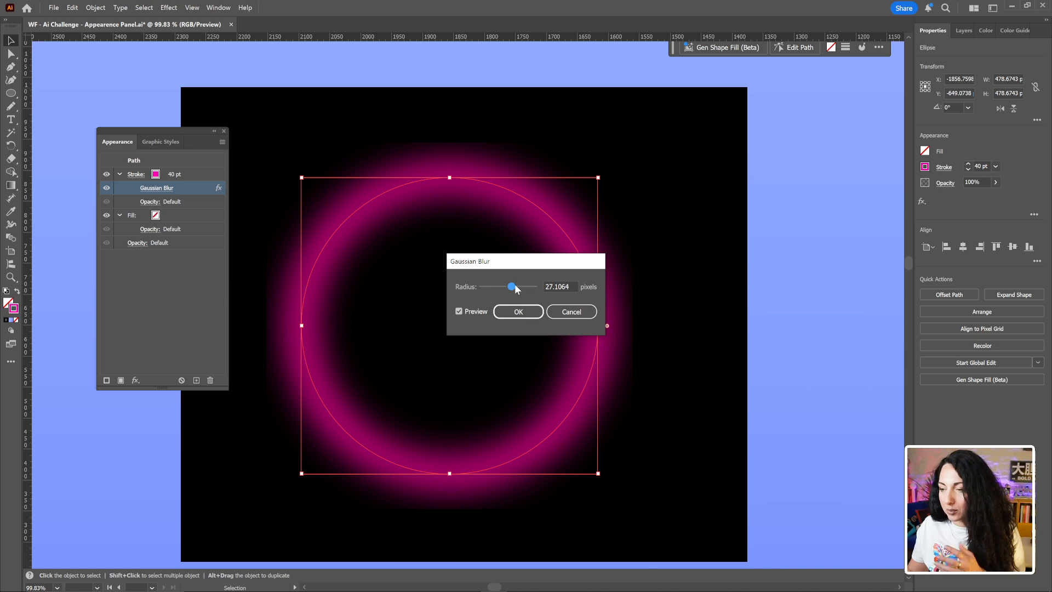
pyautogui.click(535, 313)
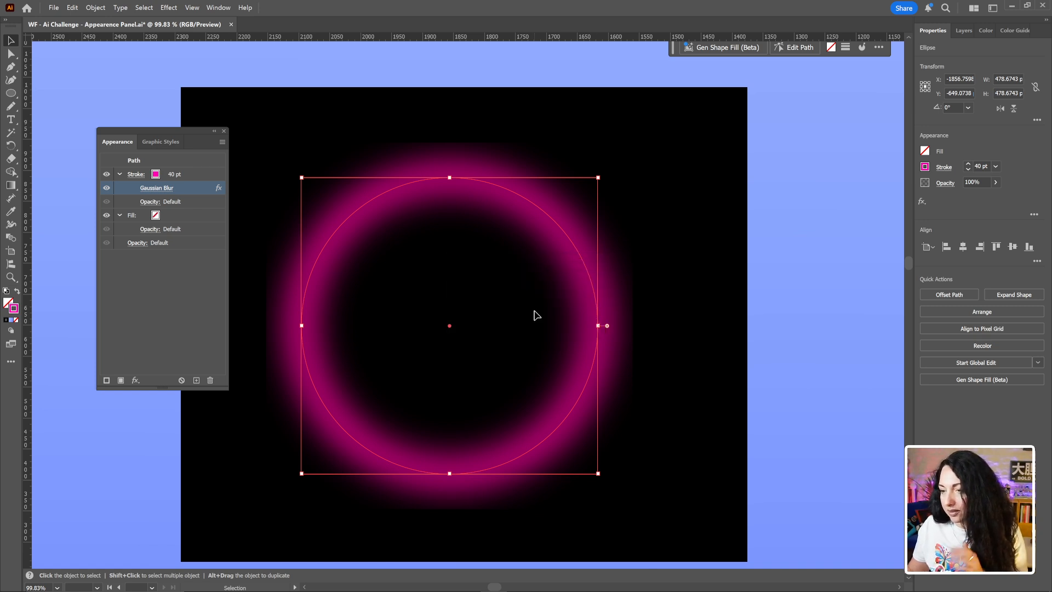
# - Duplicate the blurred 40 pt stroke and set the upper copy's weight to 30 pt
pyautogui.click(193, 174)
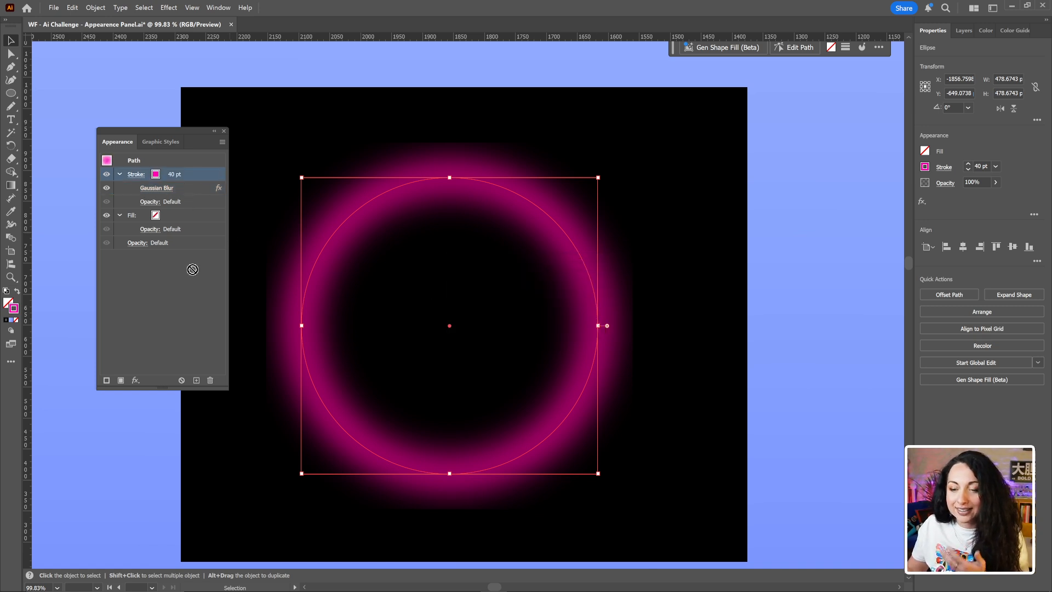
pyautogui.click(197, 380)
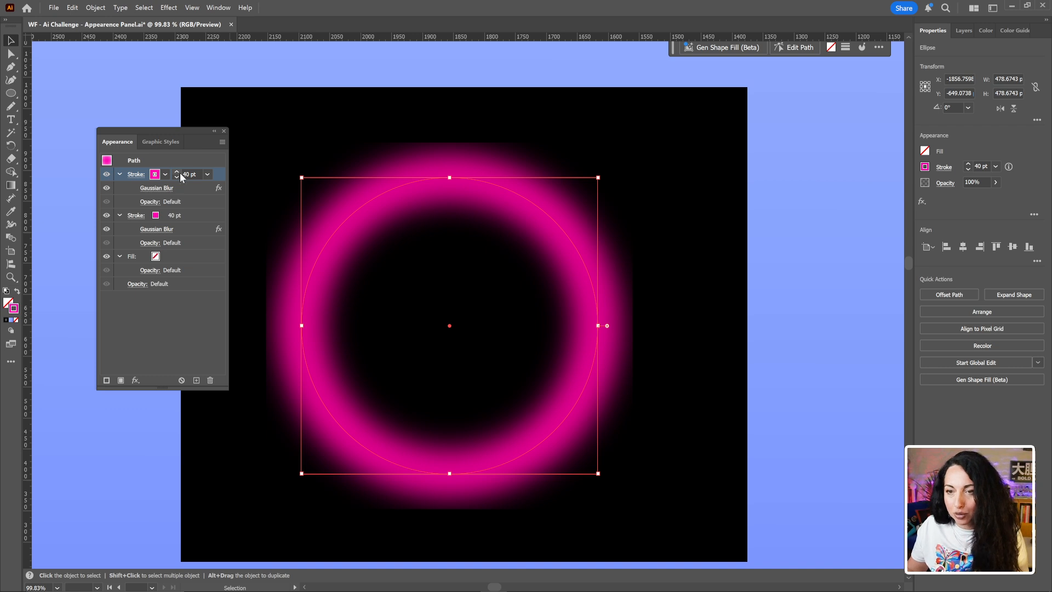
pyautogui.doubleClick(184, 174)
pyautogui.write('30')
pyautogui.press('Return')
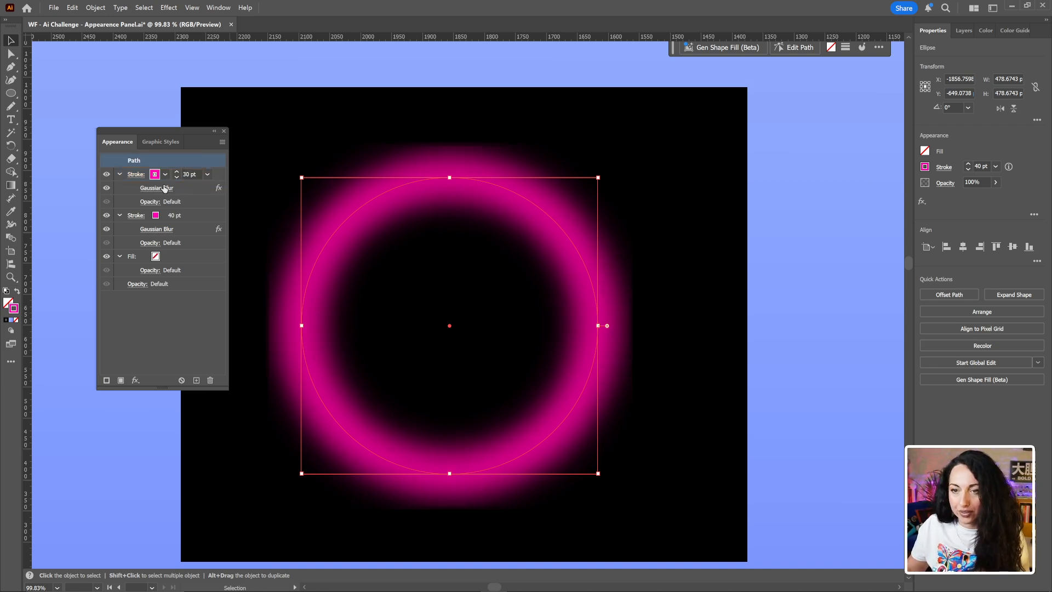
# - Reduce the Gaussian Blur radius on the 30 pt stroke for a tighter glow
pyautogui.click(165, 190)
pyautogui.moveTo(515, 289)
pyautogui.mouseDown()
pyautogui.moveTo(501, 290)
pyautogui.moveTo(511, 288)
pyautogui.mouseUp()
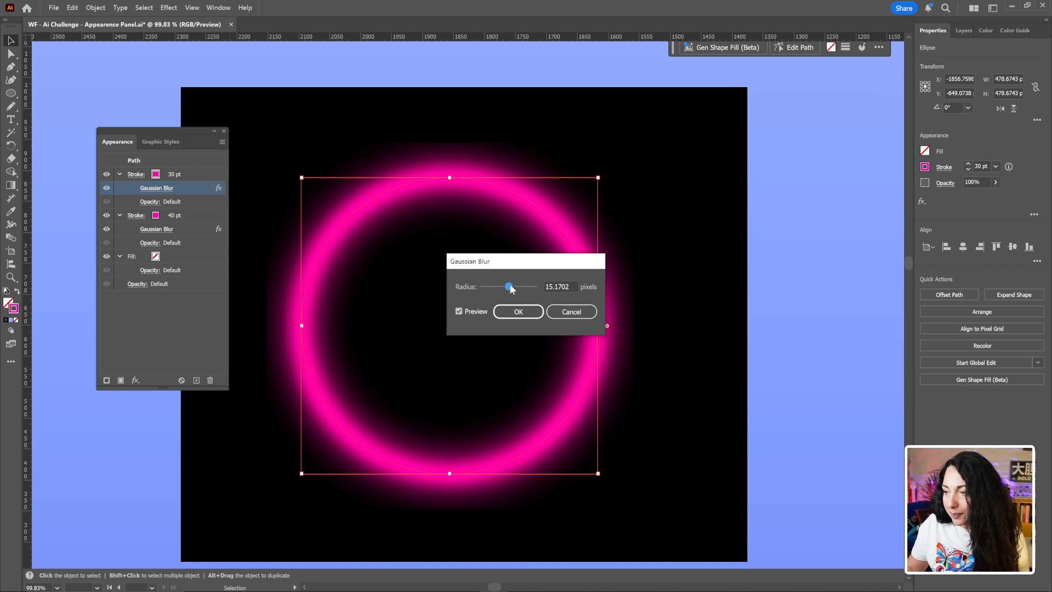
pyautogui.click(520, 316)
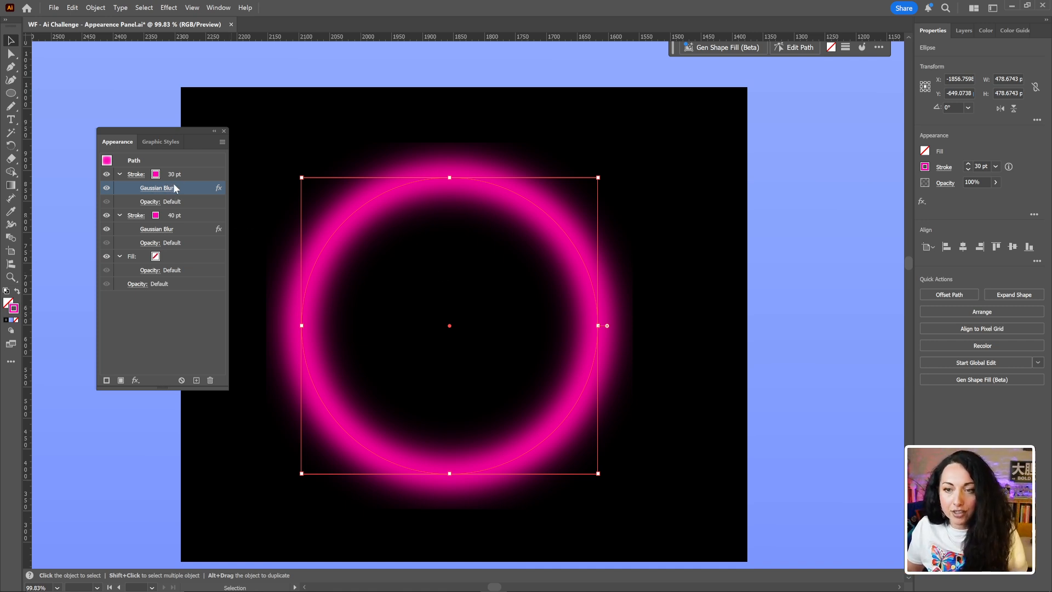
# - Duplicate the 30 pt stroke and try to change the upper copy's weight
pyautogui.moveTo(186, 174)
pyautogui.mouseDown()
pyautogui.moveTo(206, 370)
pyautogui.moveTo(196, 380)
pyautogui.mouseUp()
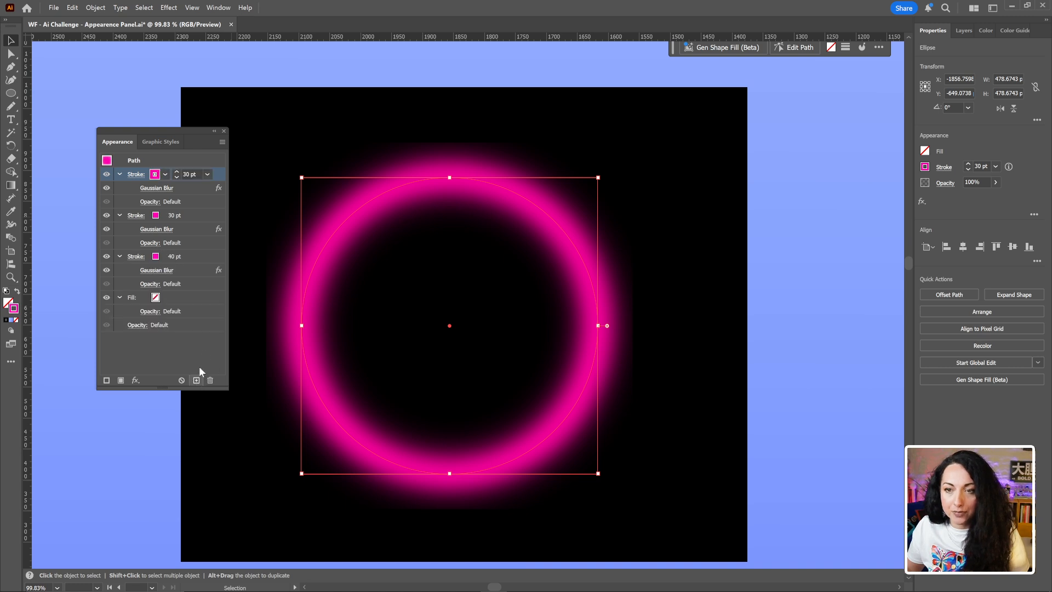
pyautogui.doubleClick(185, 174)
pyautogui.write('0')
pyautogui.click(167, 190)
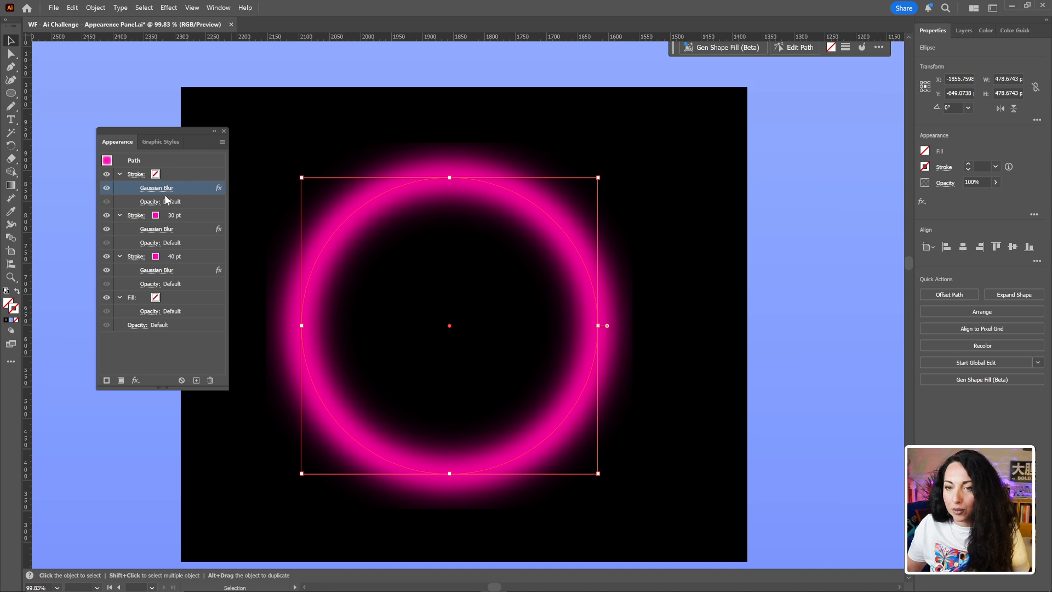
# - Apply the magenta swatch to the uppermost stroke and set its weight to 20 pt
pyautogui.click(168, 174)
pyautogui.click(165, 174)
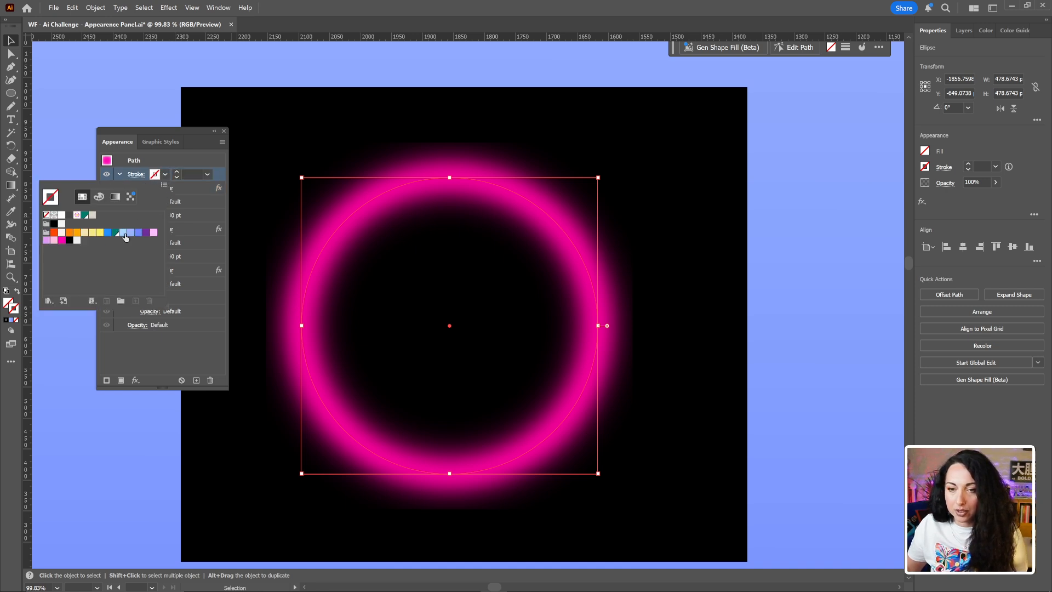
pyautogui.click(64, 241)
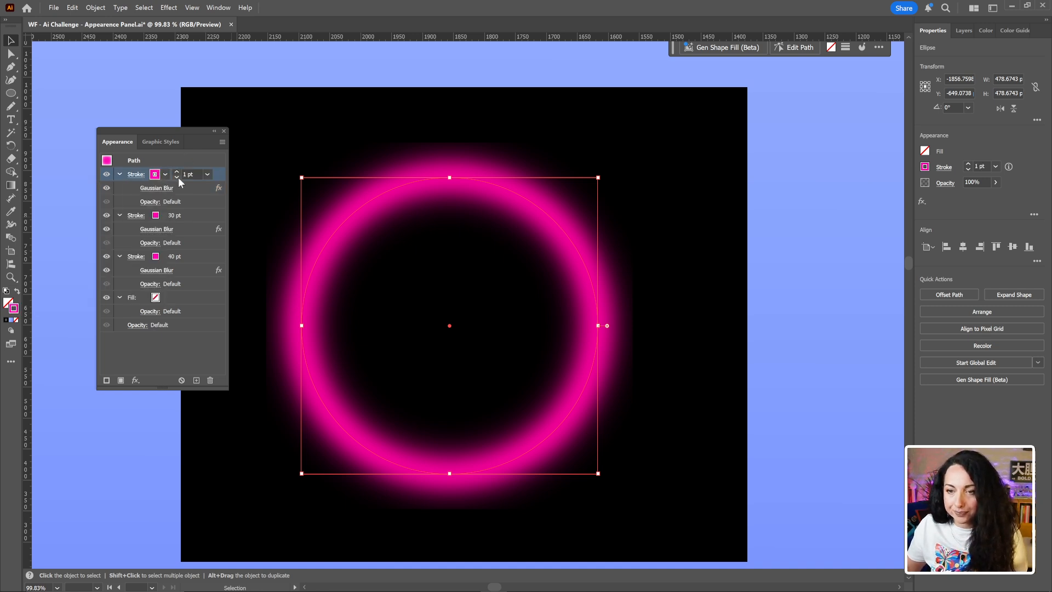
pyautogui.click(187, 174)
pyautogui.write('20pt')
pyautogui.press('Return')
# - Reduce the Gaussian Blur radius on the 20 pt stroke
pyautogui.click(150, 188)
pyautogui.moveTo(509, 289); pyautogui.dragTo(498, 289)
pyautogui.click(515, 313)
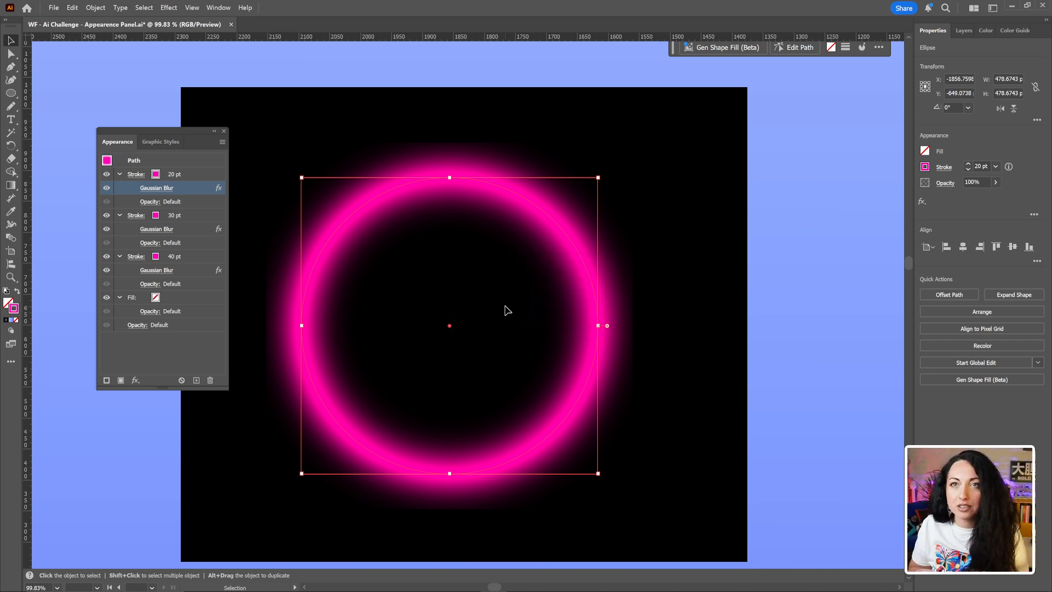
# - Duplicate the 20 pt stroke and lower the upper copy's weight to 6 pt
pyautogui.moveTo(199, 173); pyautogui.dragTo(198, 382)
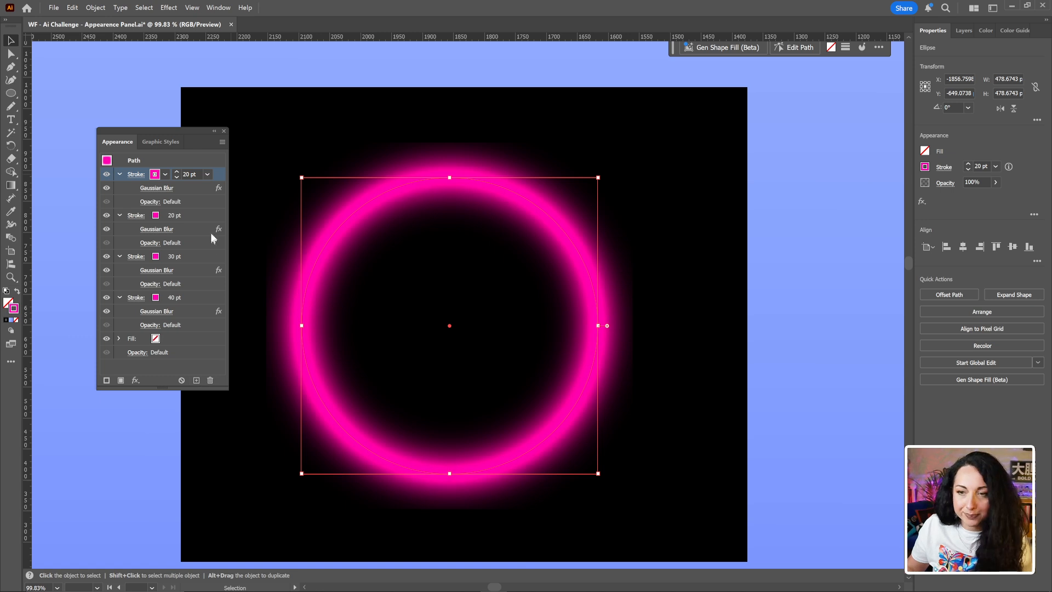
pyautogui.click(177, 176)
pyautogui.click(176, 176)
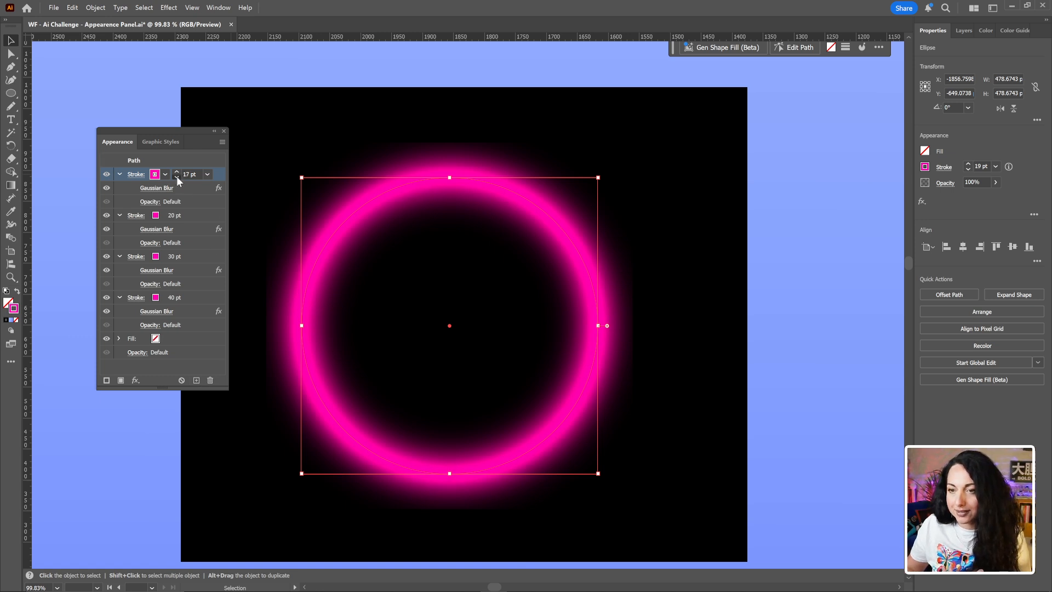
pyautogui.click(176, 176)
pyautogui.click(176, 176)
pyautogui.click(177, 176)
pyautogui.click(176, 175)
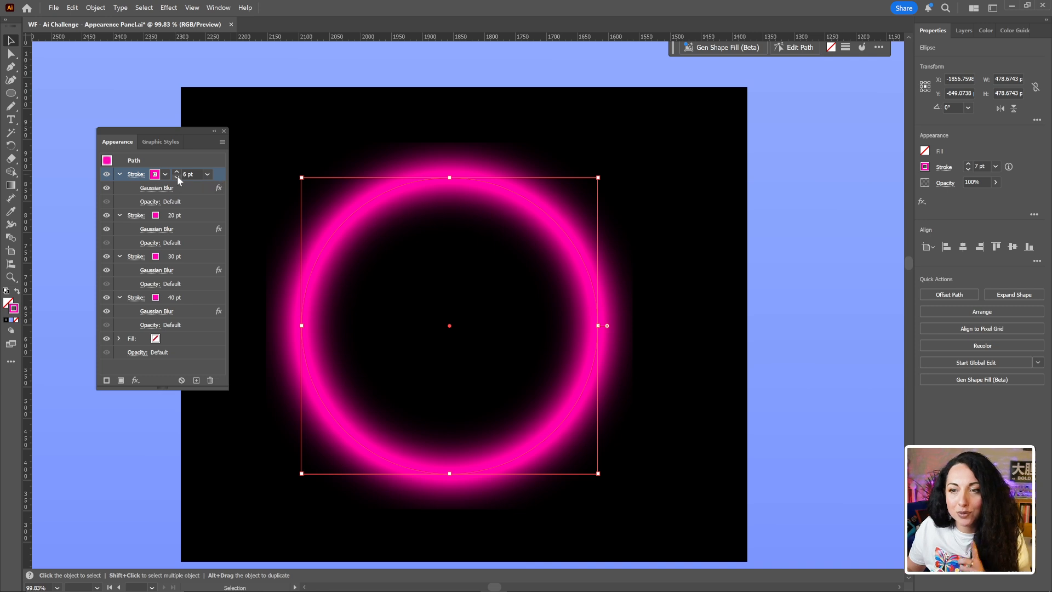
# - Reduce the Gaussian Blur radius on the 6 pt stroke to make it a crisp inner line
pyautogui.click(165, 187)
pyautogui.moveTo(501, 288); pyautogui.dragTo(488, 287)
pyautogui.click(498, 316)
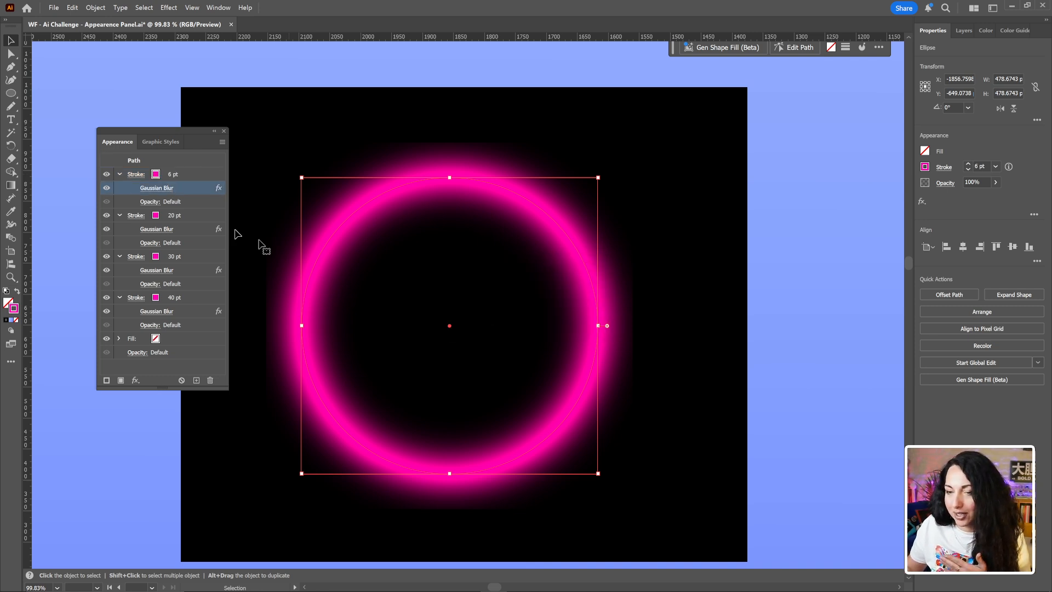
# - Color the 6 pt stroke with the light pink swatch and deselect the circle
pyautogui.click(155, 174)
pyautogui.click(155, 174)
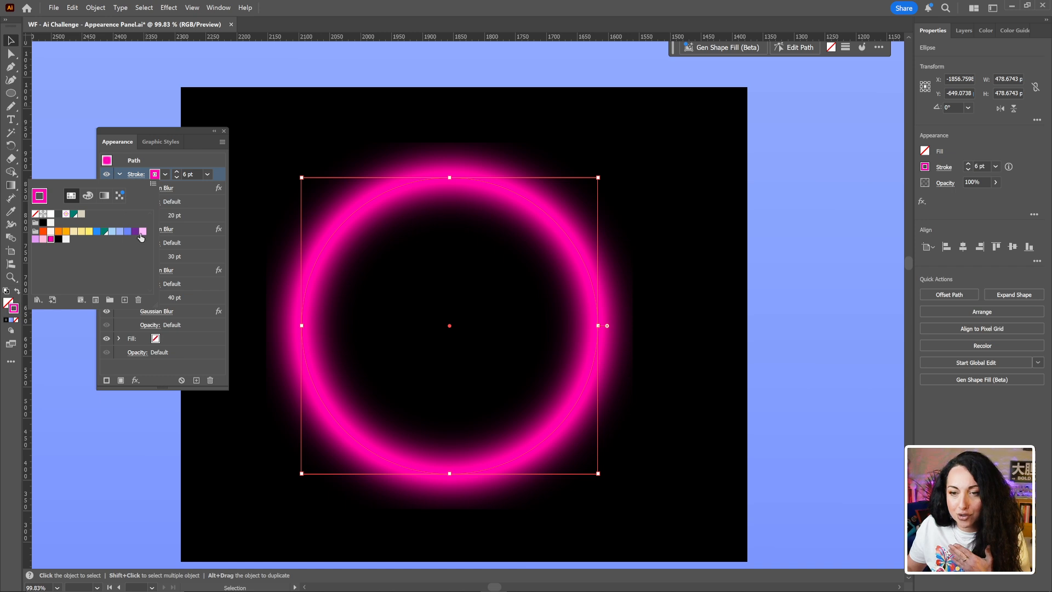
pyautogui.click(43, 238)
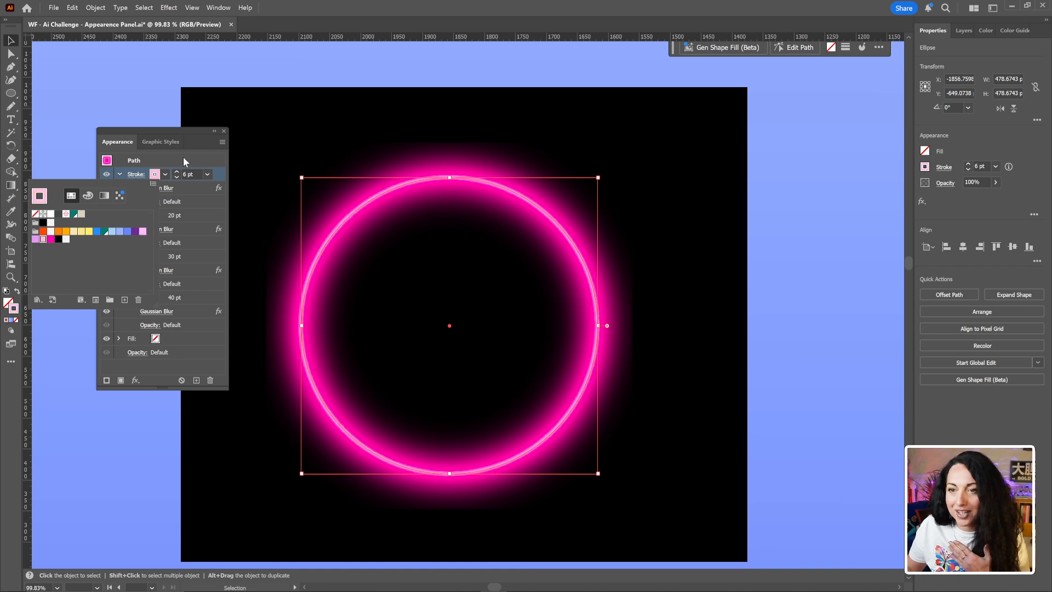
pyautogui.click(681, 225)
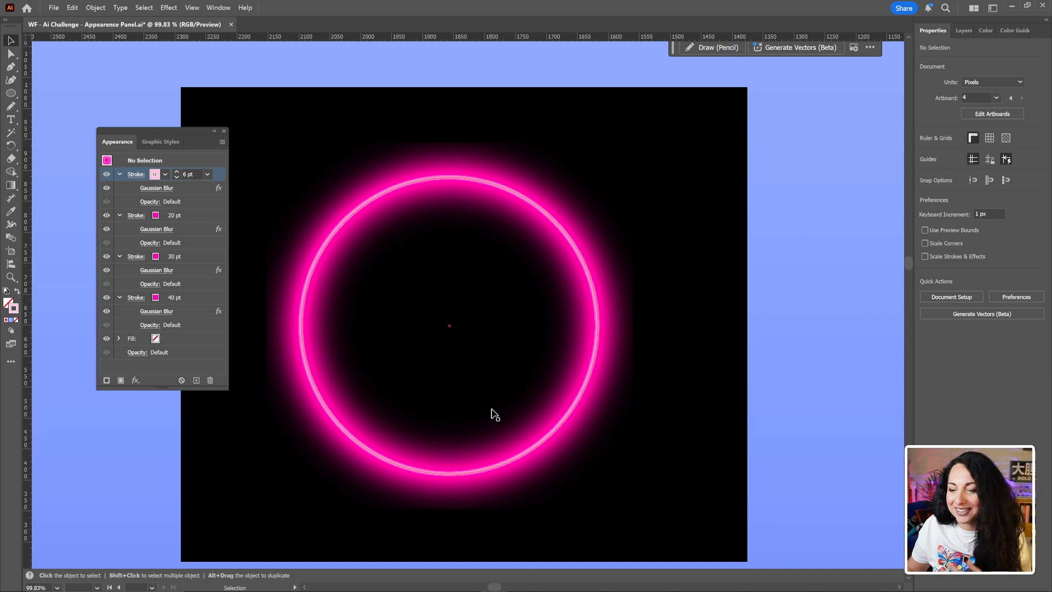
pyautogui.scroll(-1, 493, 438)
pyautogui.press('a')
pyautogui.hotkey('ctrl', '-')
pyautogui.hotkey('ctrl', '-')
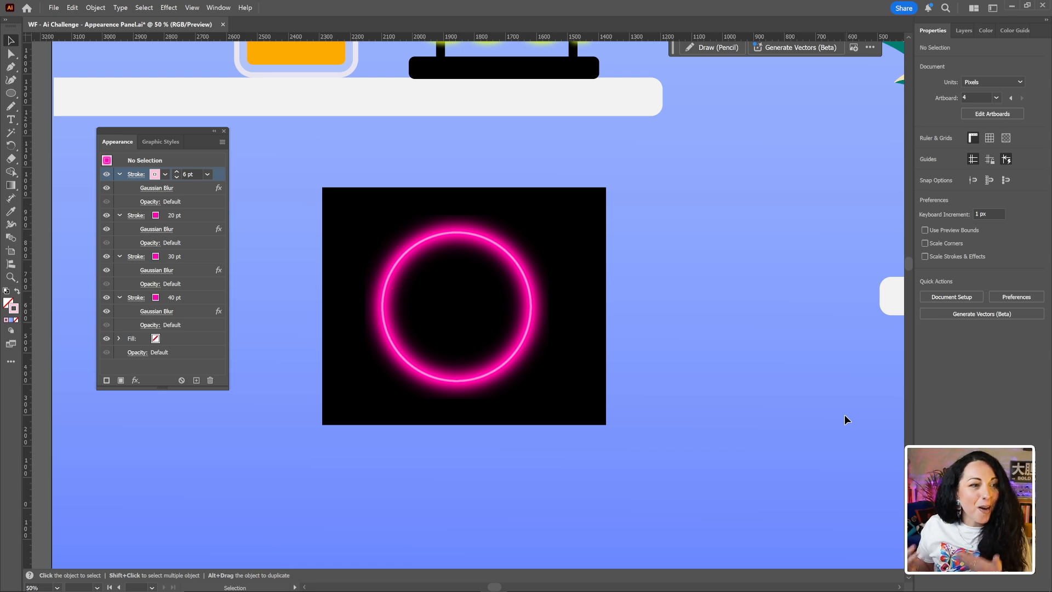
pyautogui.scroll(-3, 652, 378)
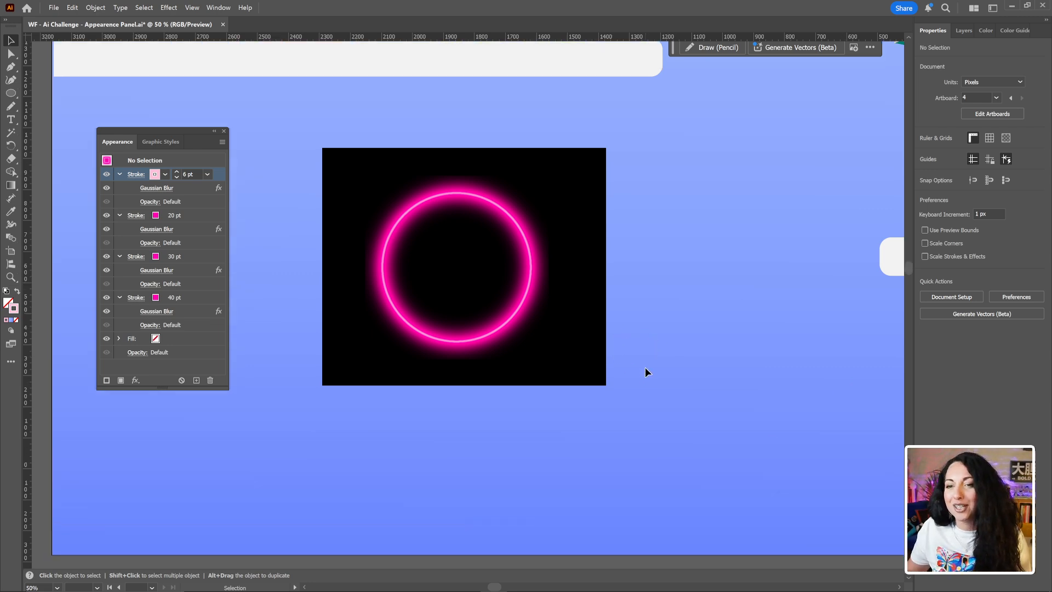